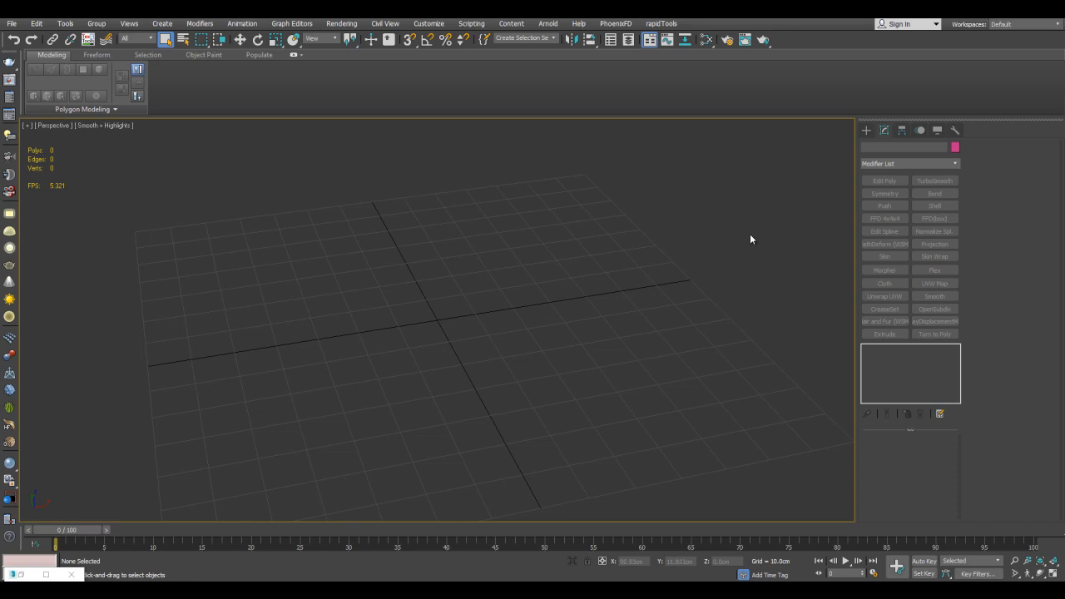
Create a box about 92 cm long, 47 cm wide and 27 cm high on the grid
left_click(866, 131)
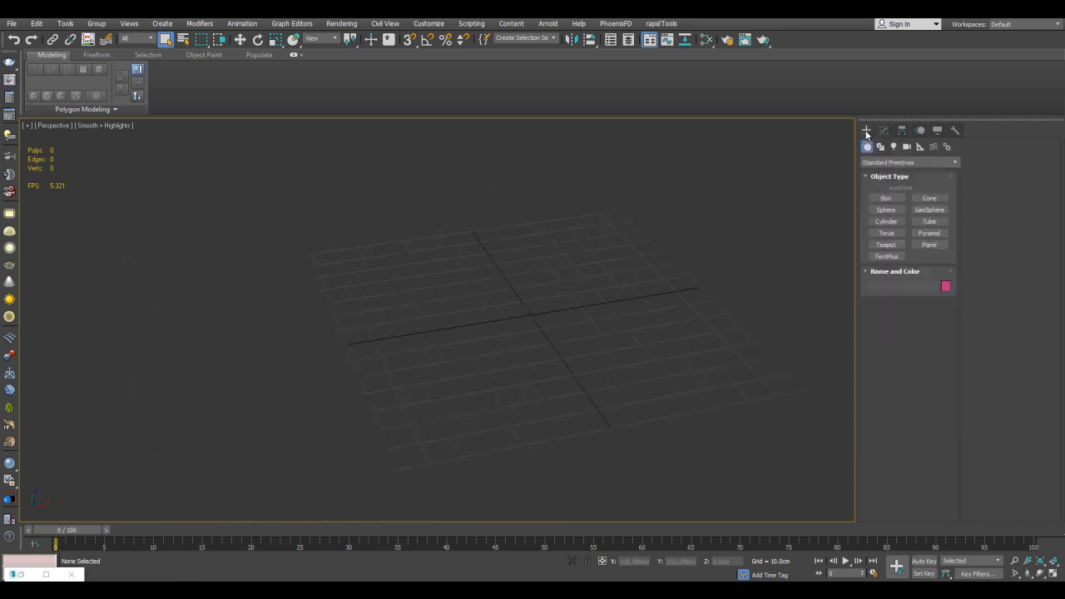
left_click(880, 198)
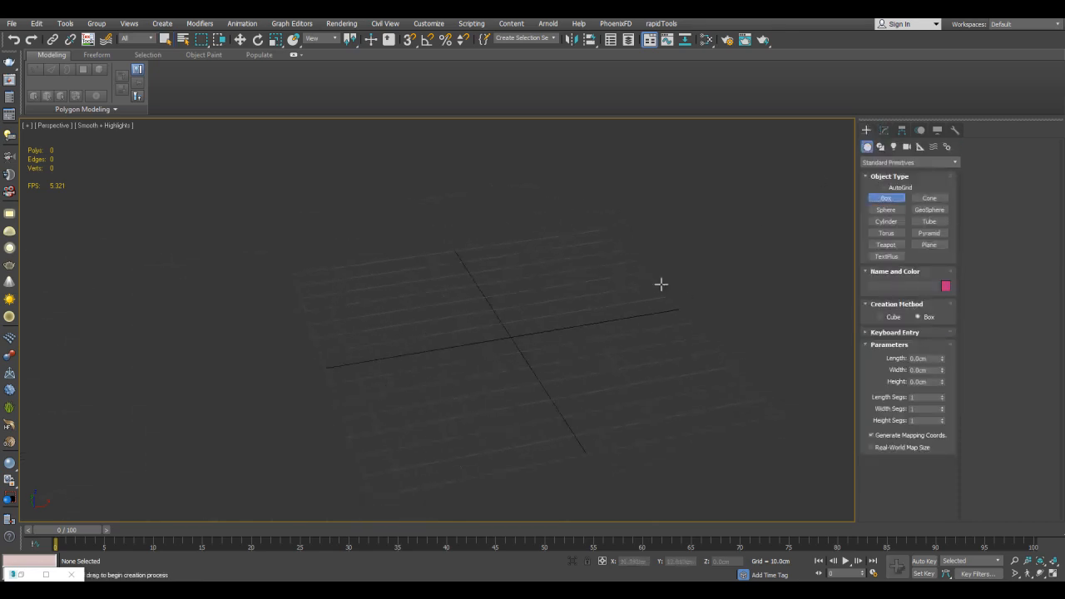
scroll(701, 221, "up", 5)
left_click_drag(366, 209, 594, 448)
left_click(593, 348)
key("w")
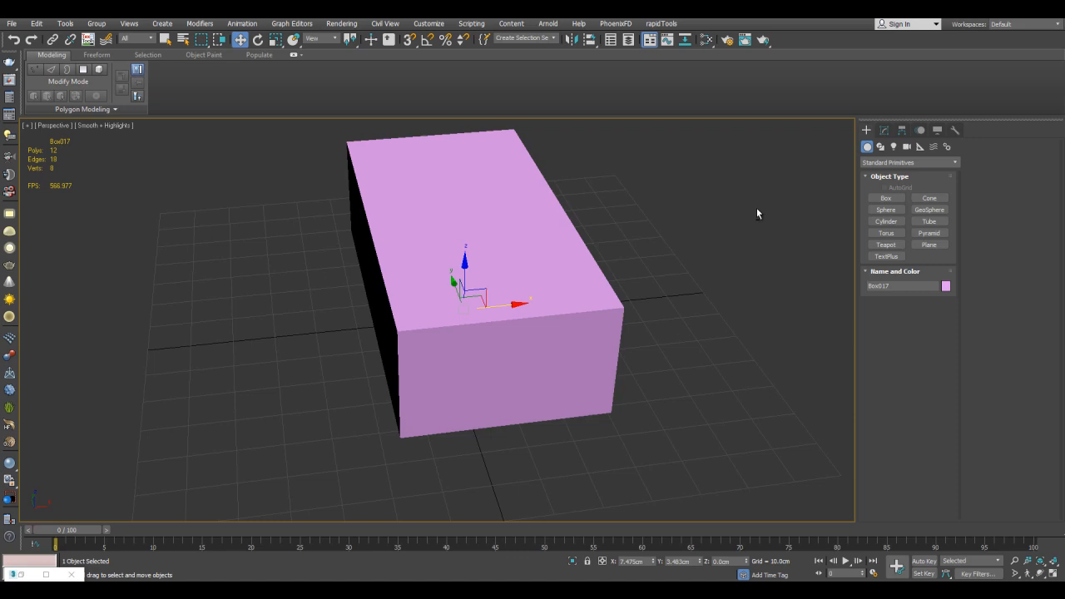
Change the box's object color to dark grey
left_click(885, 131)
left_click(955, 148)
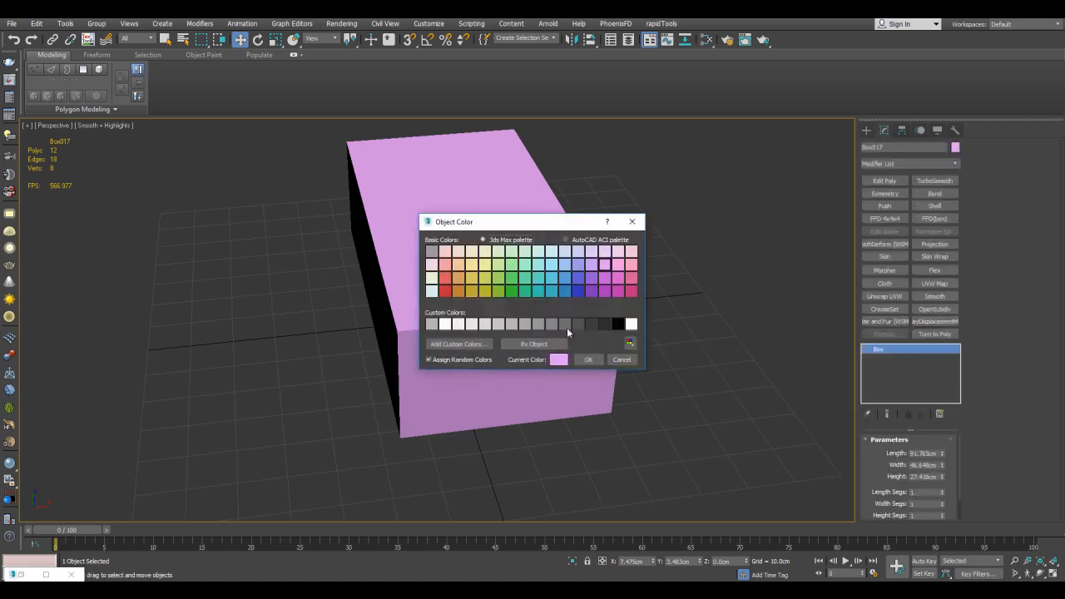
left_click(583, 359)
Reset the box's X and Y position to 0 and display edged faces
right_click(654, 565)
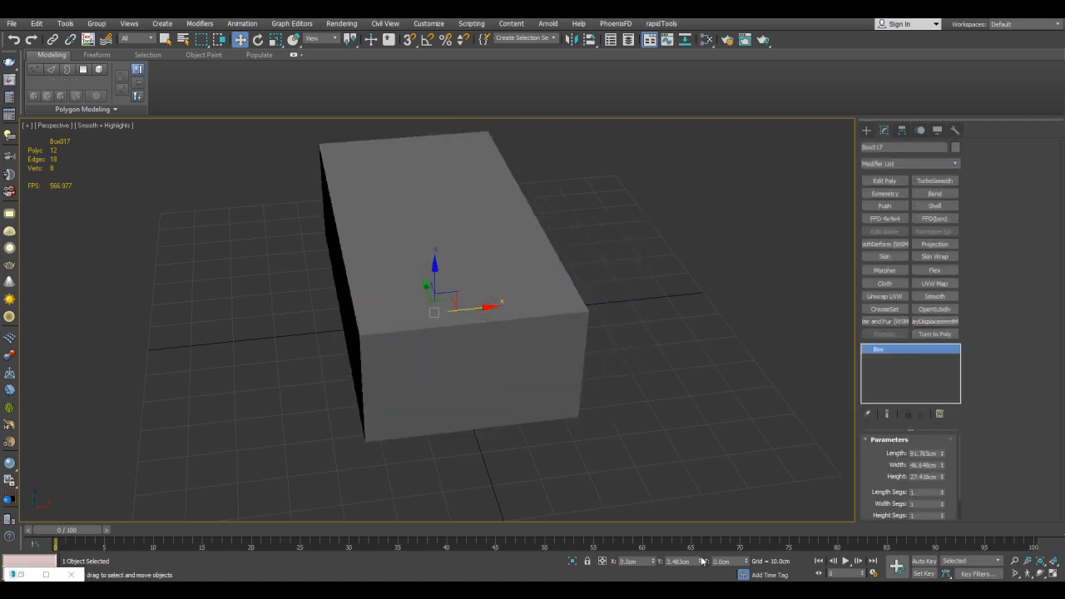
right_click(701, 563)
key("F4")
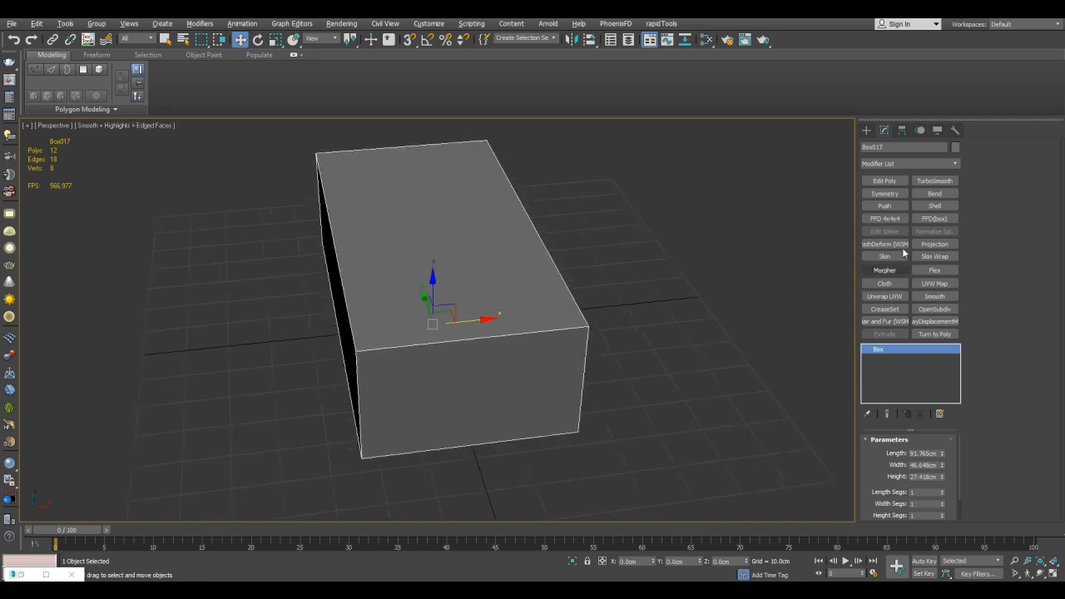
Add an Edit Poly modifier to the box and scale all its vertices along X to widen it
left_click(888, 180)
middle_click_drag(561, 276, 491, 304, "alt")
key("1")
key("ctrl+a")
scroll(598, 271, "down", 3)
key("r")
left_click_drag(416, 320, 402, 320)
Raise the box's top polygon to a height of about 37 cm
key("4")
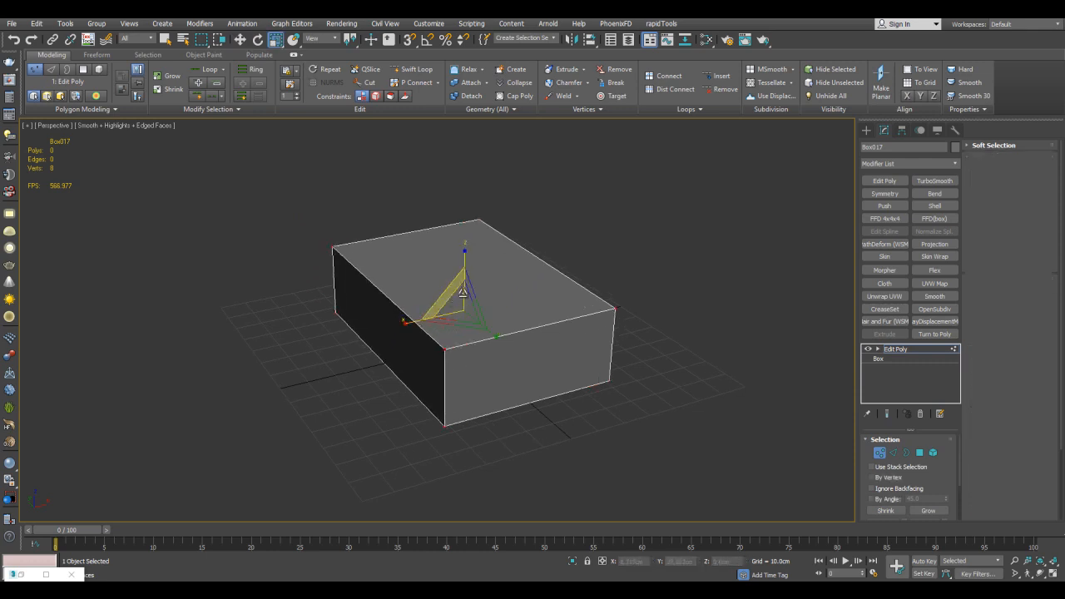
left_click(463, 290)
key("w")
left_click_drag(464, 249, 465, 220)
middle_click_drag(465, 220, 516, 221, "alt")
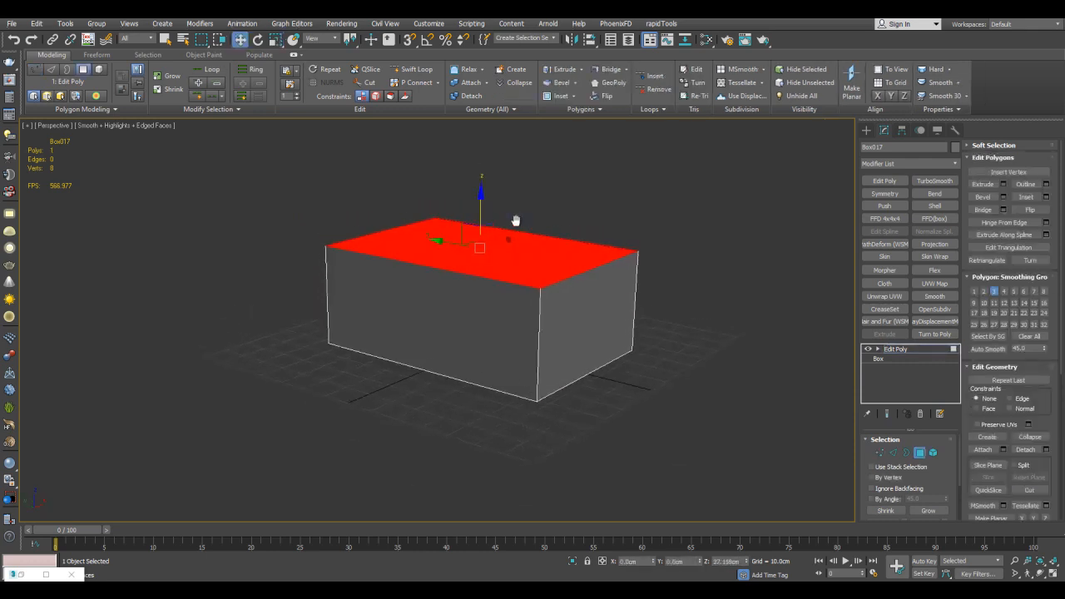
scroll(518, 223, "up", 3)
Connect the ring of lengthwise edges with 4 segments to divide the box along its length
key("2")
key("q")
left_click(539, 239)
key("alt+r")
key("ctrl+shift+e")
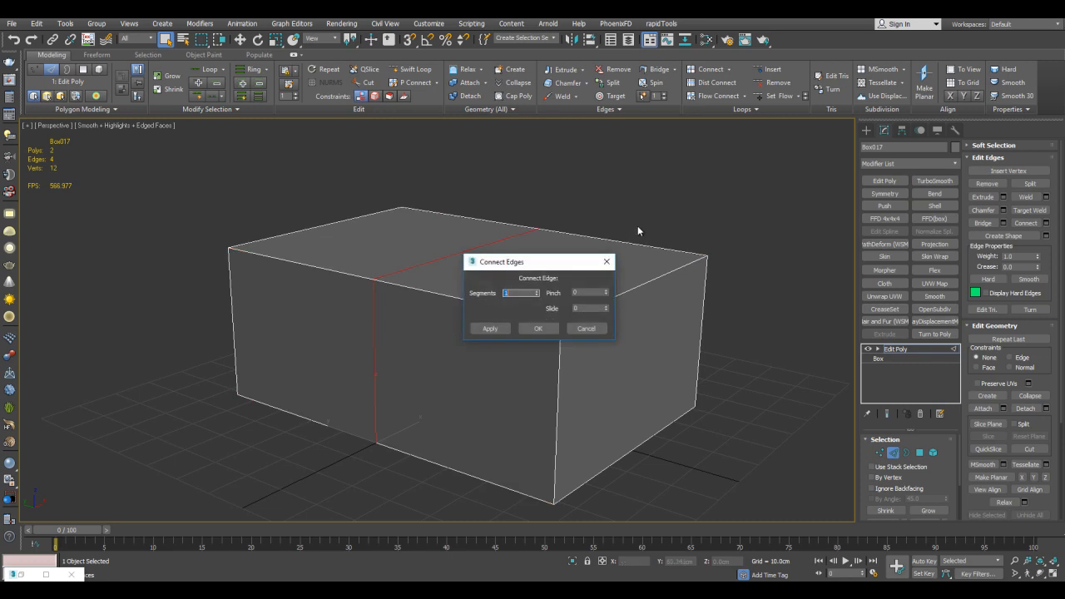
left_click(537, 290)
left_click(536, 290)
left_click(536, 290)
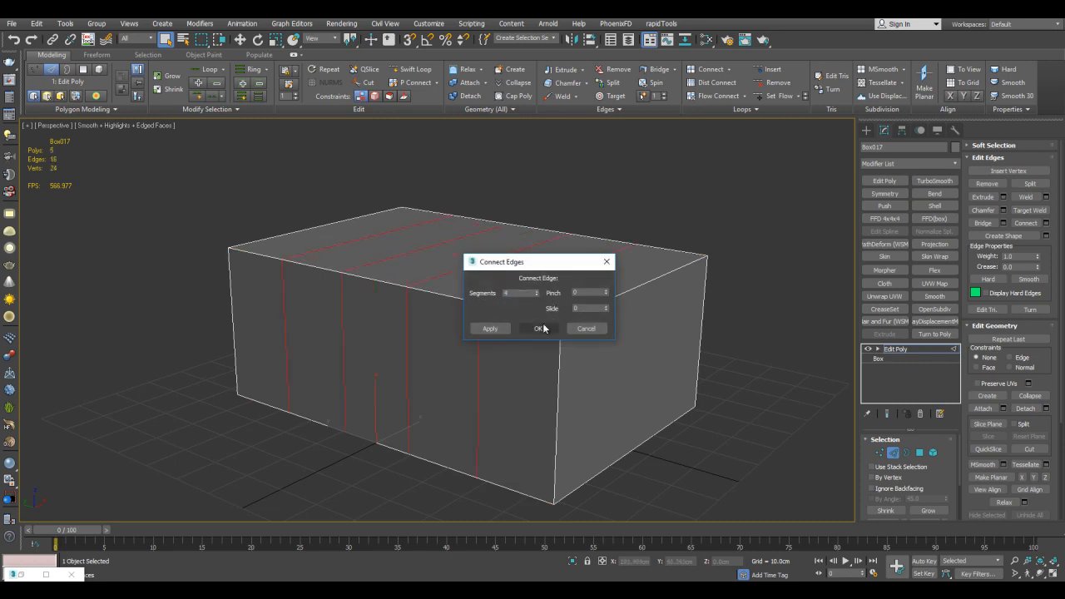
left_click(541, 329)
Lower the front top edge and the crosswise top edges behind it by decreasing amounts to form a curved slope
left_click(641, 265)
key("w")
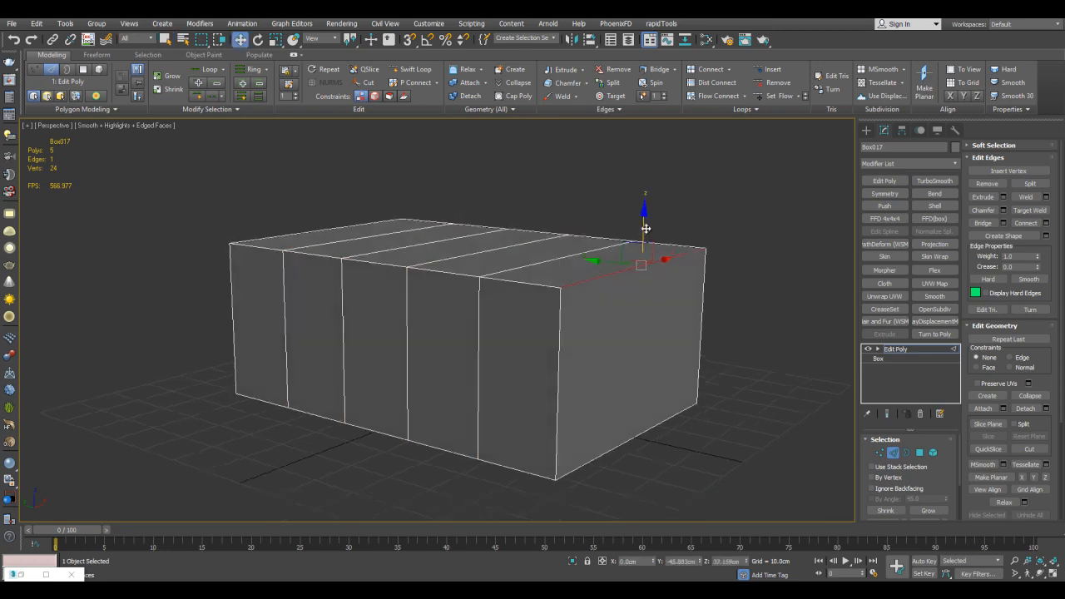
left_click_drag(643, 229, 635, 339)
left_click(566, 256)
left_click_drag(566, 221, 565, 277)
left_click(511, 246)
left_click_drag(497, 207, 498, 249)
left_click(447, 235)
left_click_drag(434, 203, 433, 210)
middle_click_drag(434, 210, 578, 270, "alt")
key("q")
left_click(674, 258)
scroll(666, 264, "down", 5)
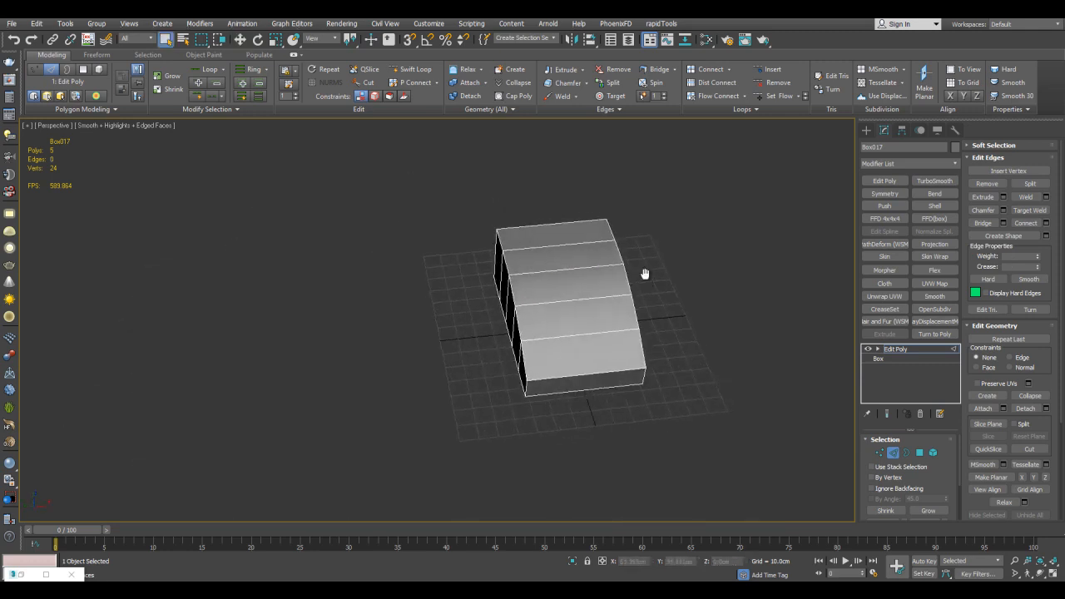
Add a second Edit Poly modifier and connect the ring of crosswise edges with 3 segments
scroll(645, 281, "up", 3)
key("2")
left_click(878, 183)
key("2")
left_click(566, 264)
key("alt+r")
key("ctrl+shift+e")
type("3")
scroll(640, 229, "up", 4)
left_click(539, 328)
middle_click_drag(501, 329, 546, 280)
Delete the four central polygons on the upper rear part of the curved top
key("4")
left_click(494, 269)
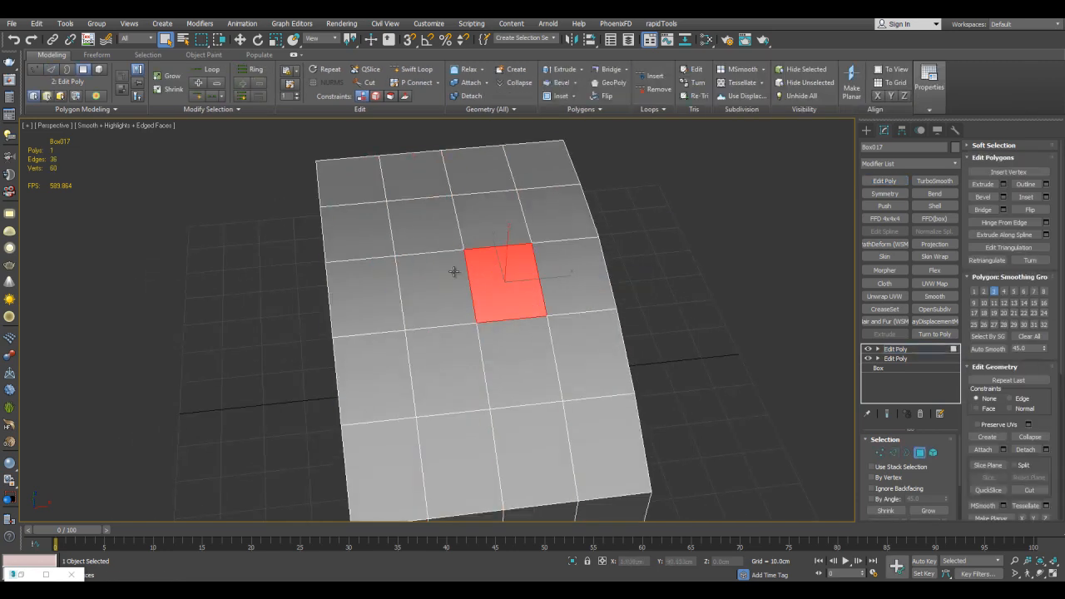
left_click(451, 269, "ctrl")
middle_click_drag(492, 215, 549, 221, "alt")
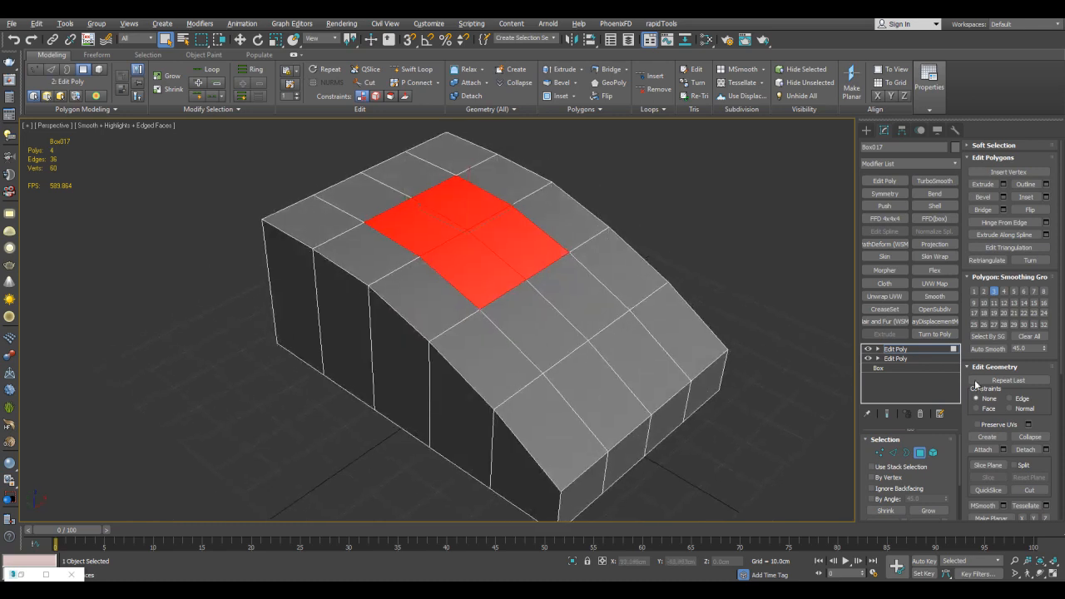
middle_click_drag(708, 264, 673, 267, "alt")
key("Delete")
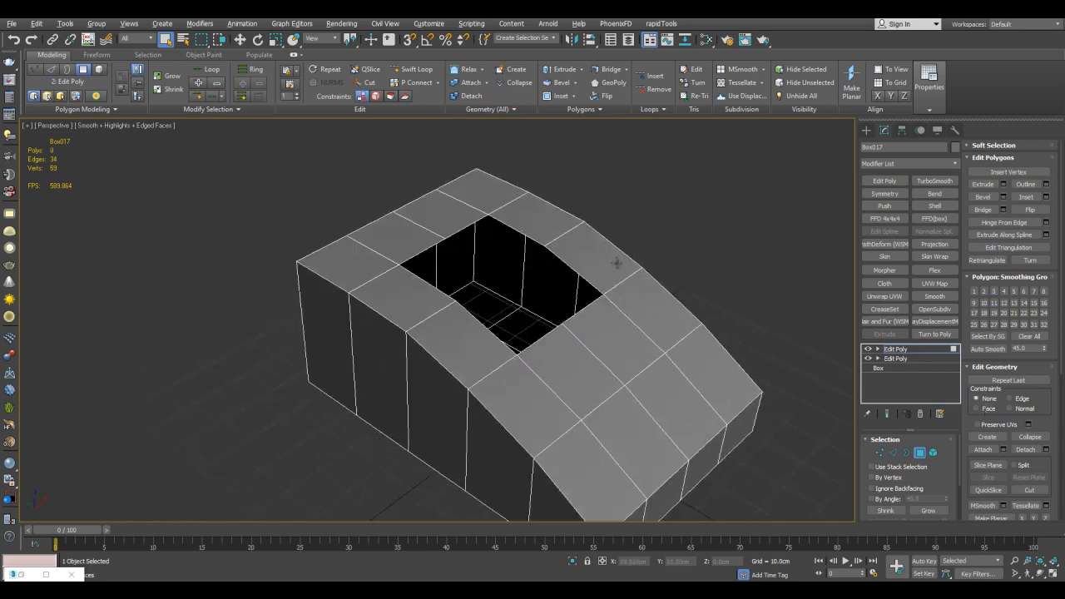
Select the border of the hole in the top and reshape it into a regular octagon
key("3")
left_click(544, 248)
key("alt+g")
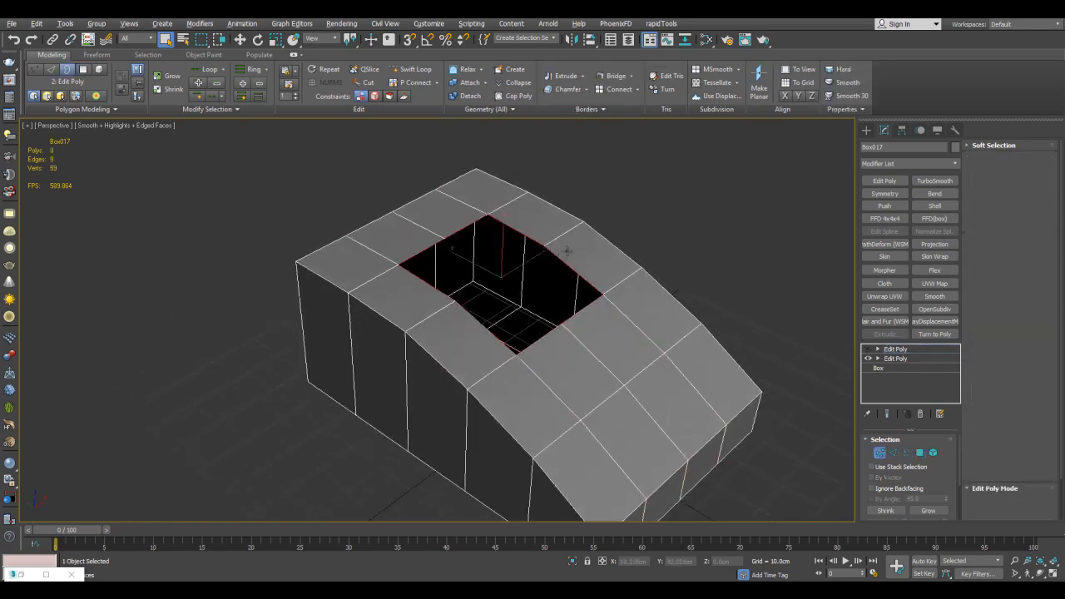
scroll(548, 258, "up", 4)
scroll(551, 268, "down", 5)
Extrude the octagonal border upward to about 57 cm in height to form an eight-sided column
key("w")
middle_click_drag(541, 250, 491, 259, "alt")
left_click_drag(478, 263, 480, 160, "shift")
middle_click_drag(480, 166, 466, 228, "alt")
scroll(491, 215, "up", 3)
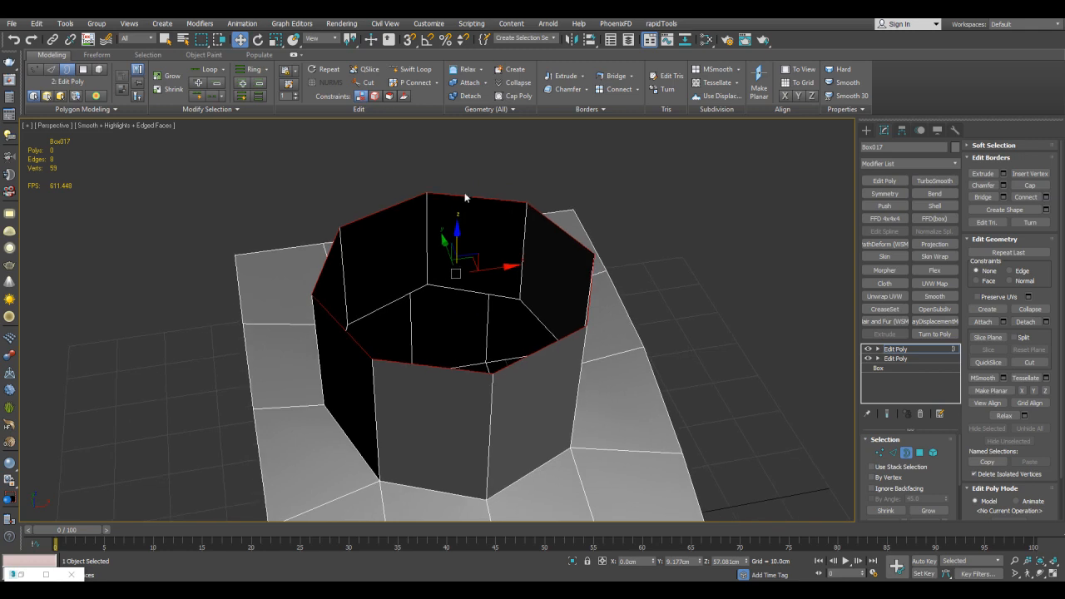
Extend the column's top border inward to form a ring of polygons around a smaller opening
key("q")
left_click(459, 176)
middle_click_drag(431, 289, 488, 220, "alt")
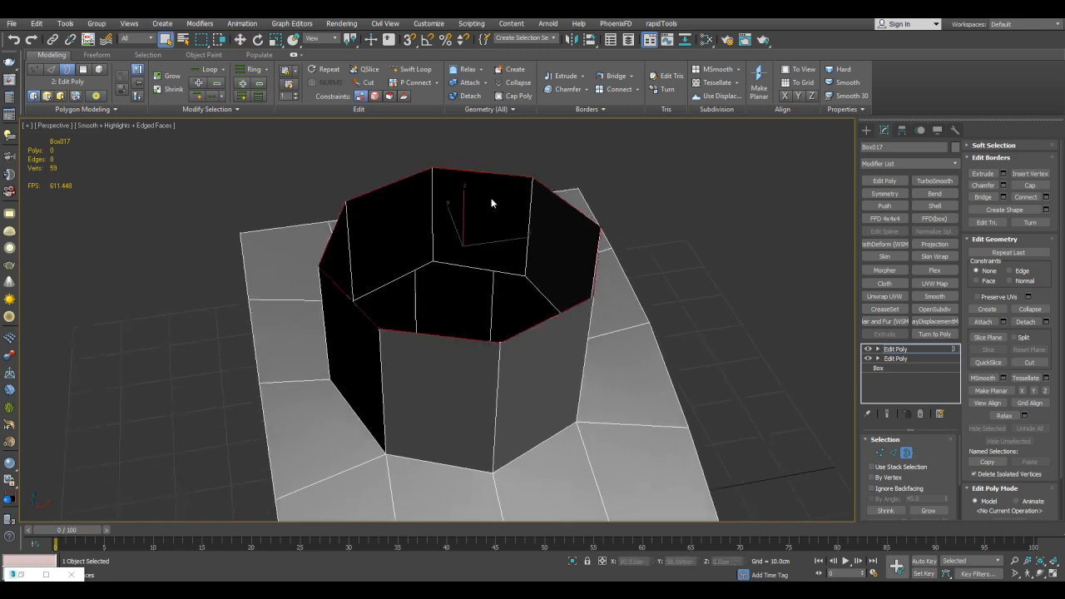
left_click_drag(491, 202, 491, 202)
key("w")
left_click_drag(456, 250, 463, 278, "shift")
key("q")
key("2")
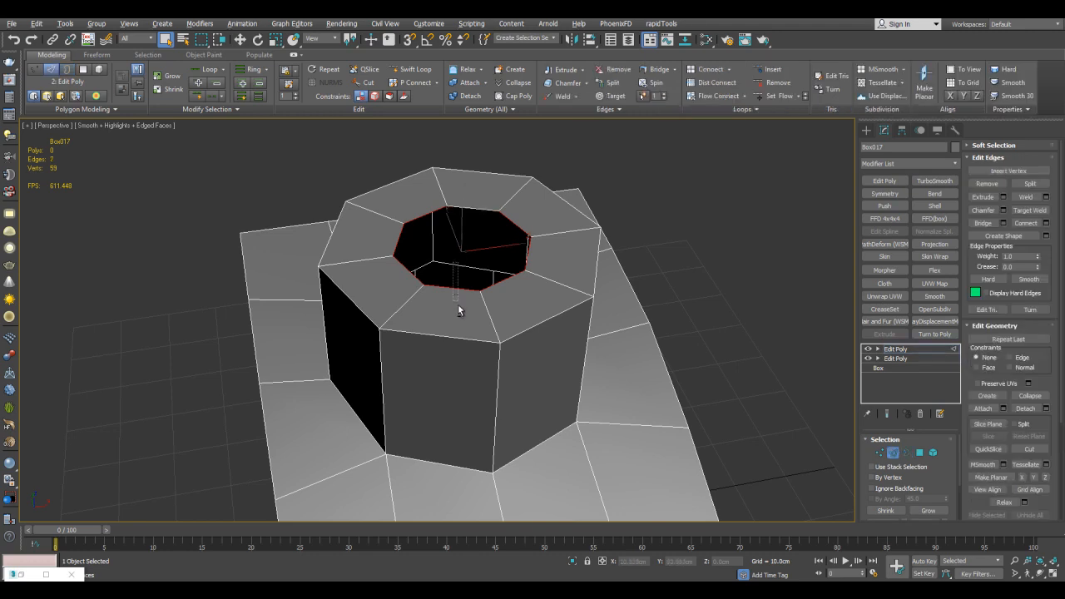
Bridge opposite edges of the small opening to close the top of the column
middle_click_drag(597, 332, 551, 279)
key("ctrl+shift+b")
left_click(570, 354)
key("2")
scroll(563, 338, "down", 5)
scroll(569, 300, "up", 1)
scroll(556, 284, "up", 3)
Adjust the height of the two side vertices where the column meets the curved top
key("1")
middle_click_drag(445, 293, 474, 306, "alt")
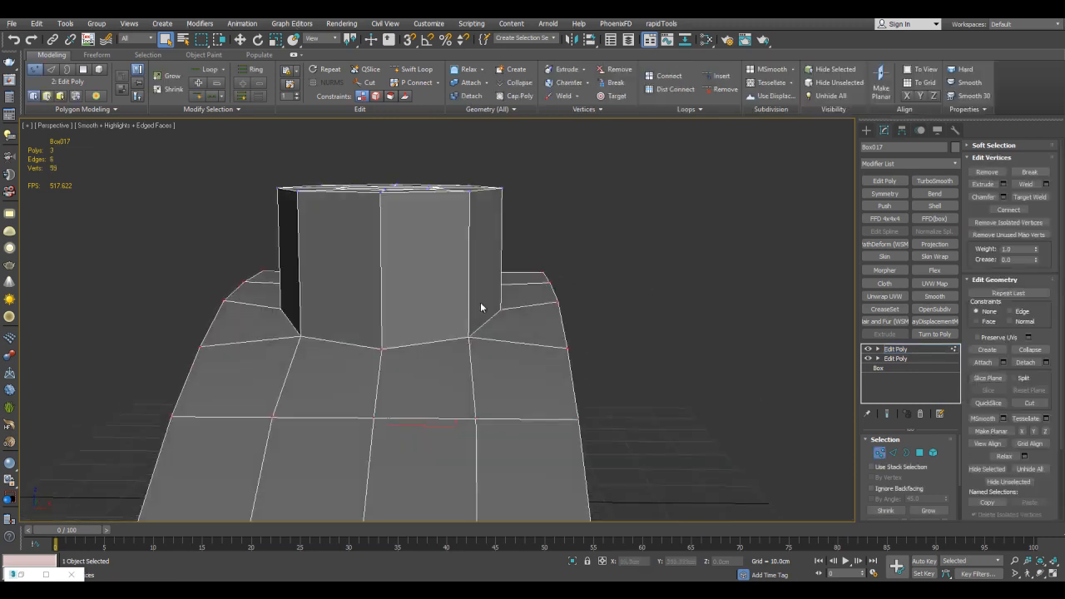
left_click(281, 308, "ctrl")
middle_click_drag(285, 308, 442, 299, "alt")
key("w")
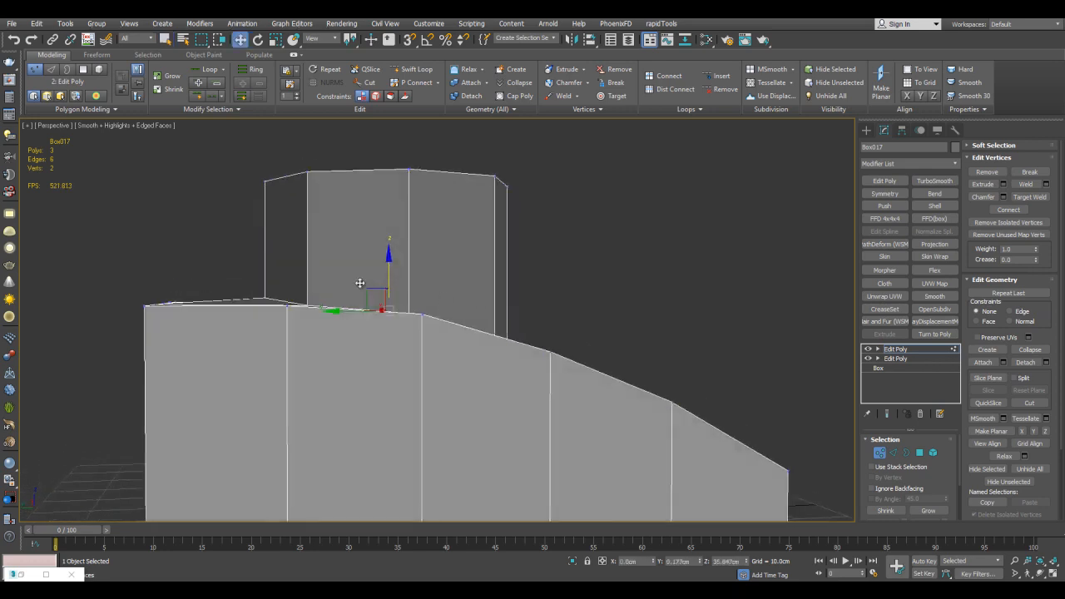
left_click(306, 279)
key("alt+x")
Adjust the rear and front vertices at the column's base to fit the curved surface
left_click(263, 297)
key("alt+x")
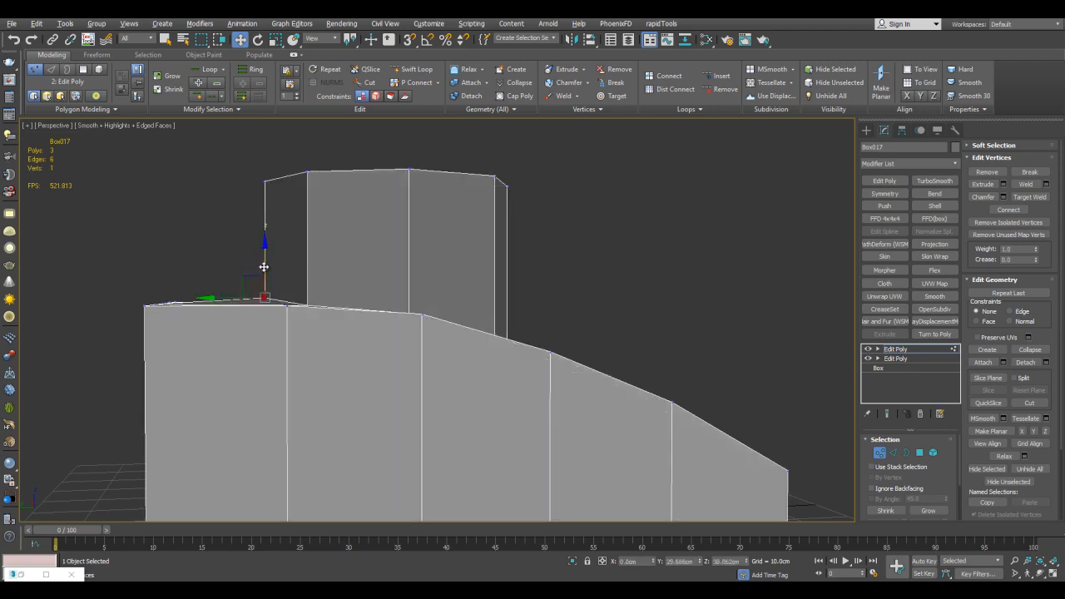
middle_click_drag(262, 298, 497, 323, "alt")
key("alt+x")
key("alt+x")
key("q")
left_click(576, 287)
scroll(576, 288, "down", 5)
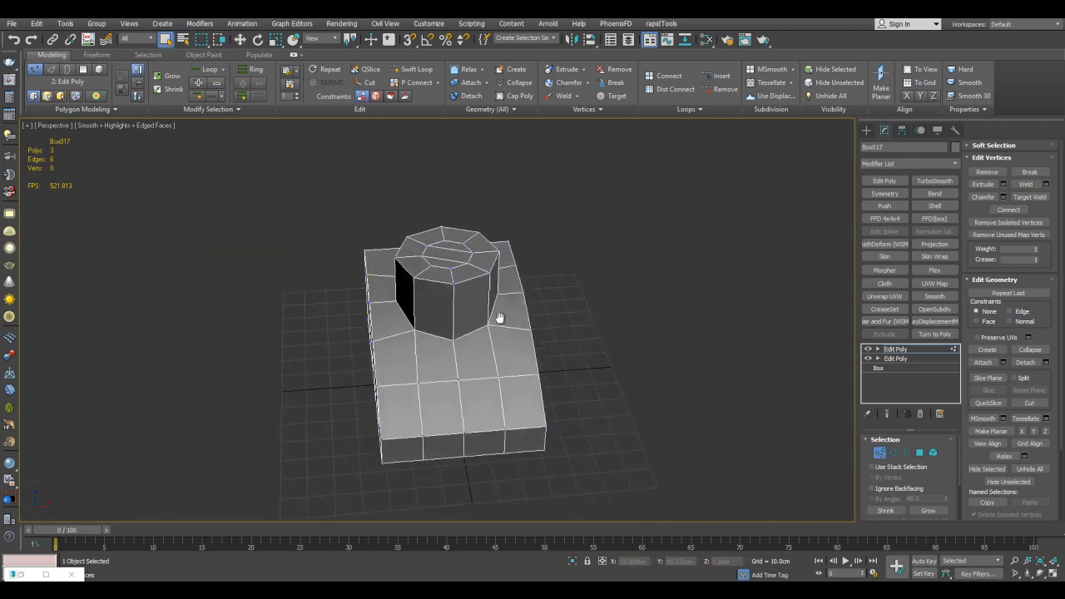
scroll(497, 275, "up", 3)
middle_click_drag(498, 273, 513, 301, "alt")
scroll(452, 297, "down", 3)
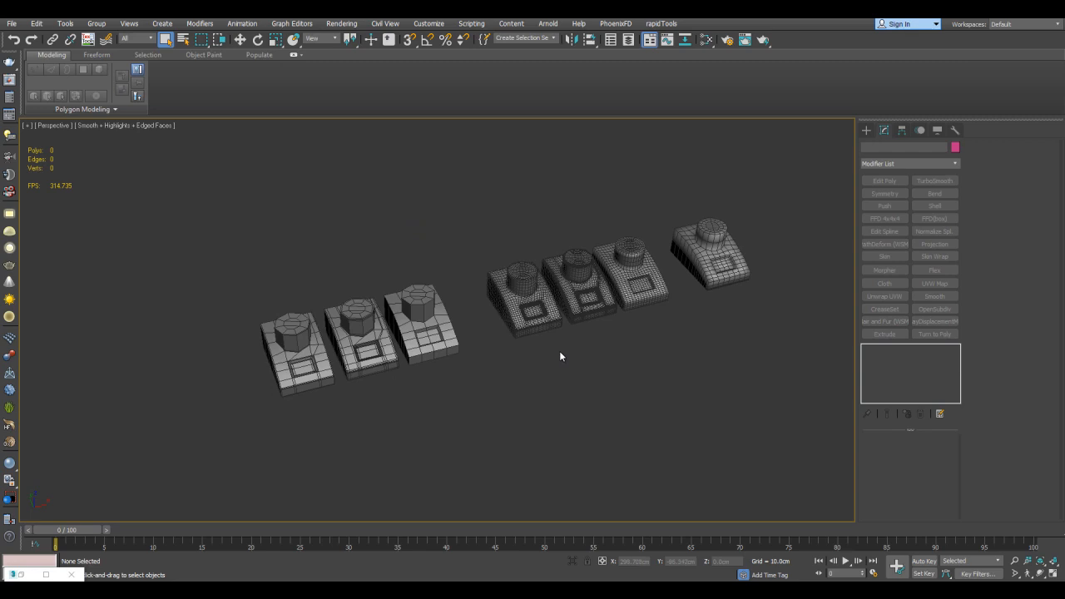
Look over the row of finished model variants and select and frame the first low-poly one
middle_click_drag(428, 326, 389, 357)
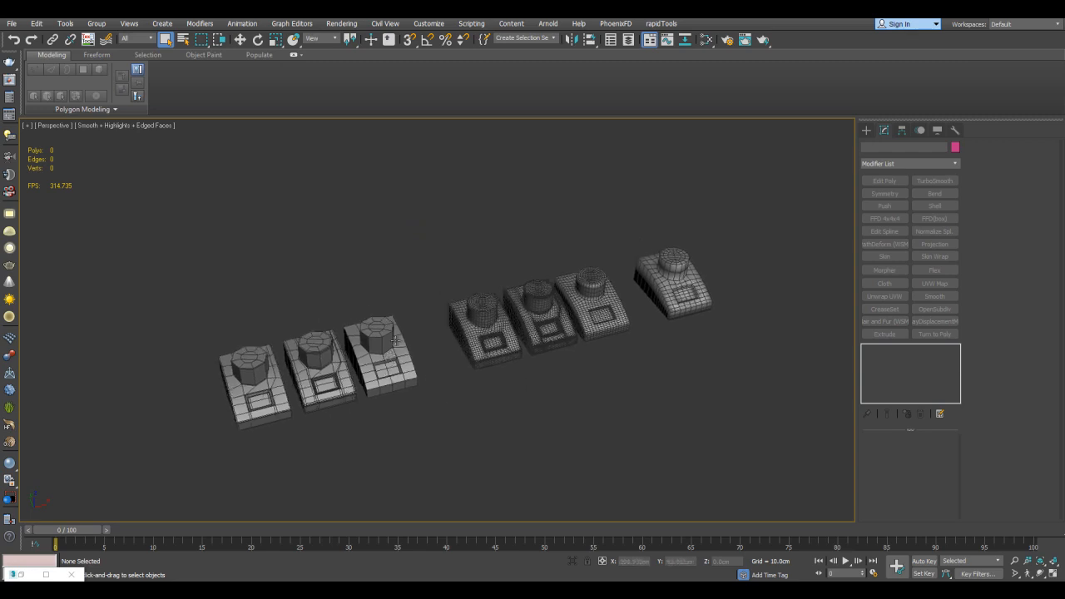
middle_click_drag(479, 343, 499, 311)
middle_click_drag(254, 394, 565, 319)
scroll(516, 316, "up", 3)
left_click(519, 280)
key("z")
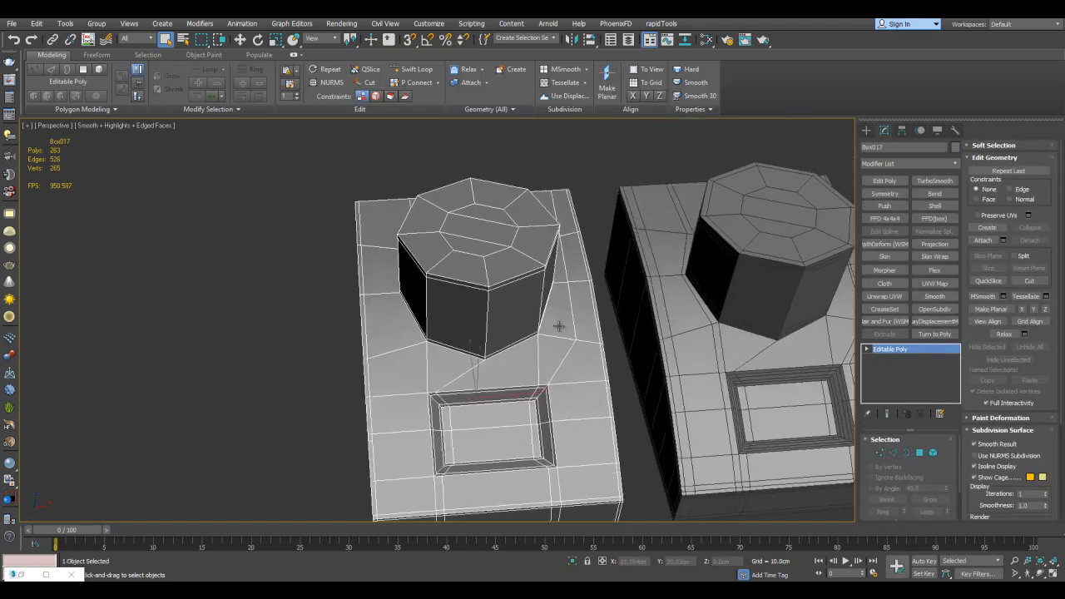
Examine the support edge loops around the outer edges, column and recess of the first model
scroll(543, 361, "up", 3)
middle_click_drag(538, 311, 575, 323, "alt")
middle_click_drag(547, 276, 509, 309, "alt")
scroll(542, 292, "down", 3)
scroll(510, 324, "down", 3)
scroll(508, 308, "up", 4)
middle_click_drag(569, 236, 636, 223, "alt")
scroll(586, 325, "down", 4)
scroll(586, 316, "up", 1)
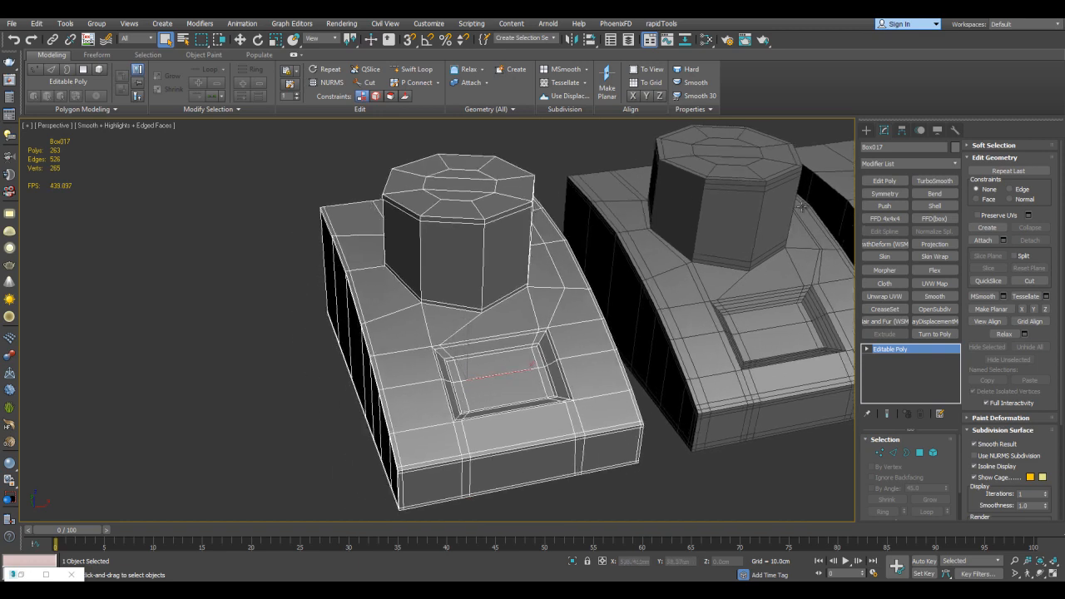
Preview the first model with TurboSmooth at 2 iterations, with and without edged faces, and remove the modifier
left_click(920, 183)
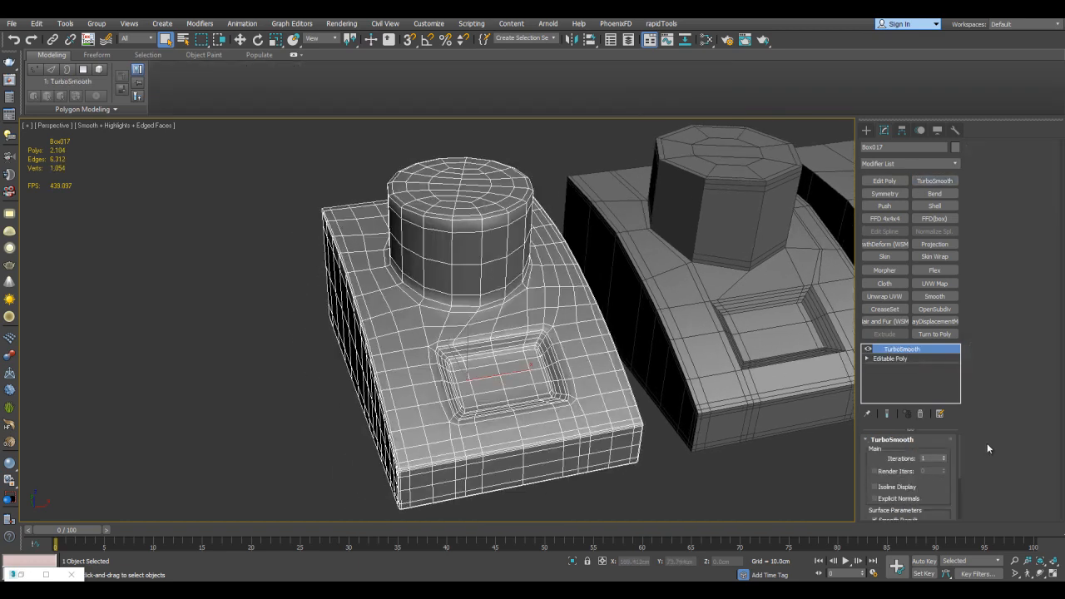
left_click(943, 457)
mouse_move(755, 291)
middle_mouse_down()
mouse_move(732, 290)
mouse_move(741, 283)
middle_mouse_up()
key("F4")
key("F4")
scroll(586, 264, "up", 3)
right_click(904, 349)
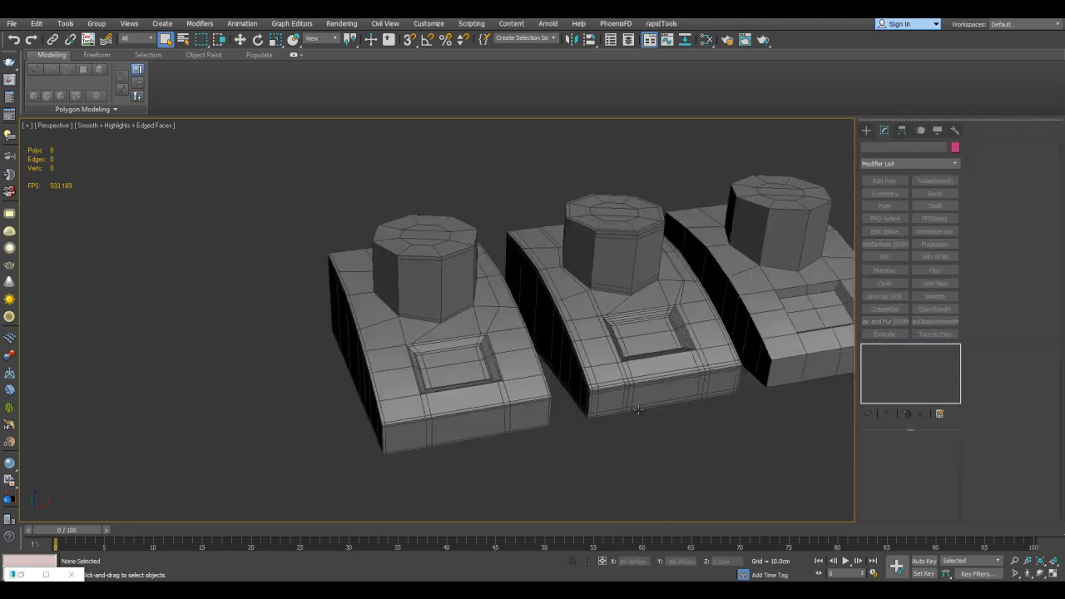
Select the second model and examine the denser edge loops along its corners, edges and recess
left_click(647, 330)
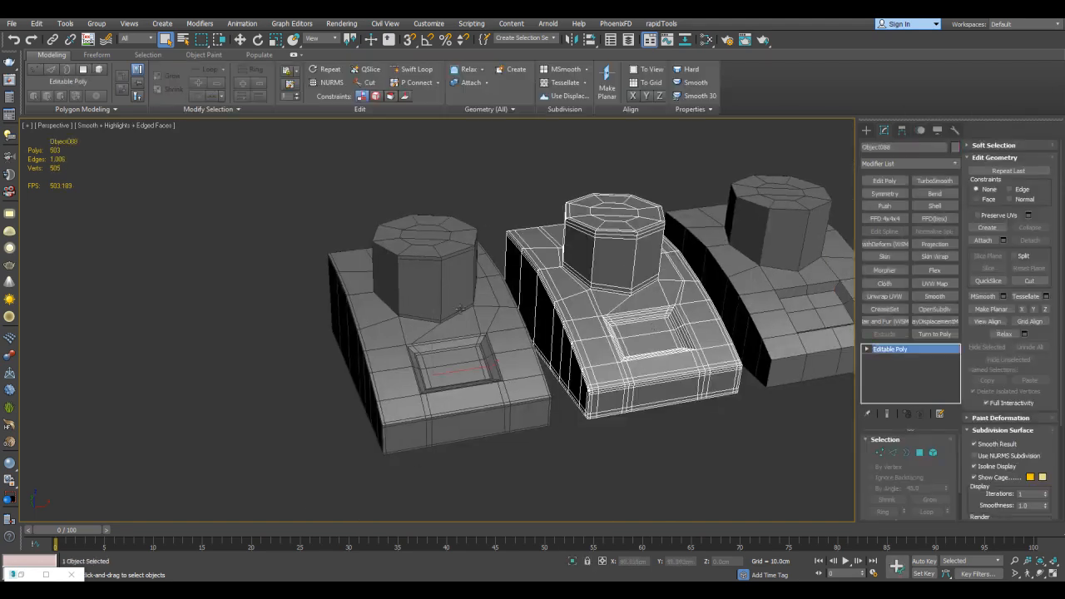
scroll(629, 288, "up", 5)
middle_click_drag(587, 305, 624, 283)
scroll(574, 233, "down", 4)
scroll(640, 266, "up", 4)
middle_click_drag(748, 292, 770, 280, "alt")
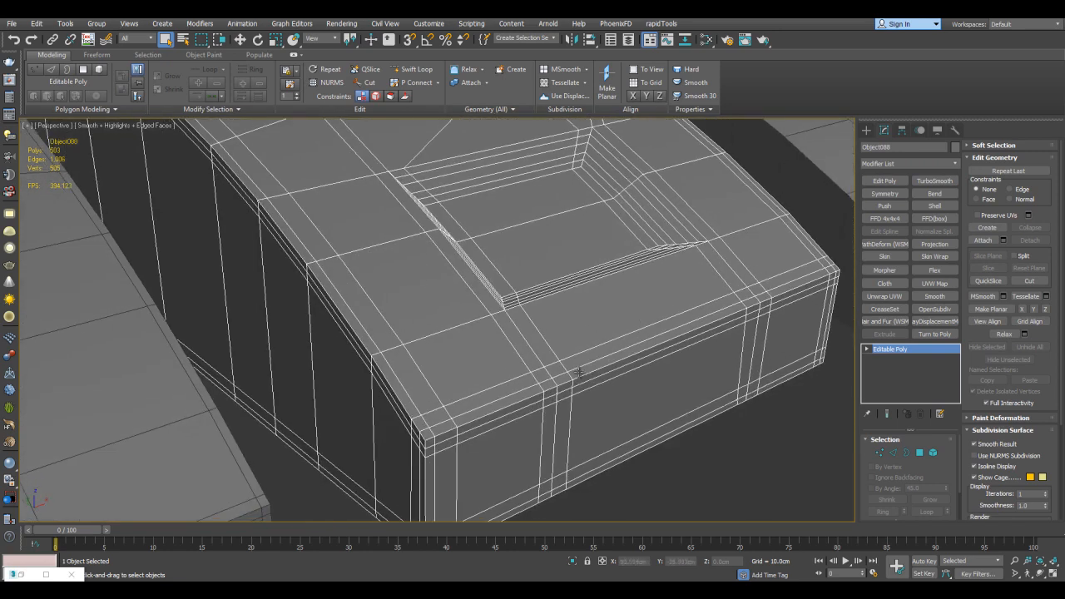
middle_click_drag(603, 381, 589, 375, "alt")
scroll(589, 376, "down", 5)
middle_click_drag(666, 352, 597, 355, "alt")
Preview TurboSmooth on the second model and delete the modifier
left_click(934, 180)
right_click(912, 353)
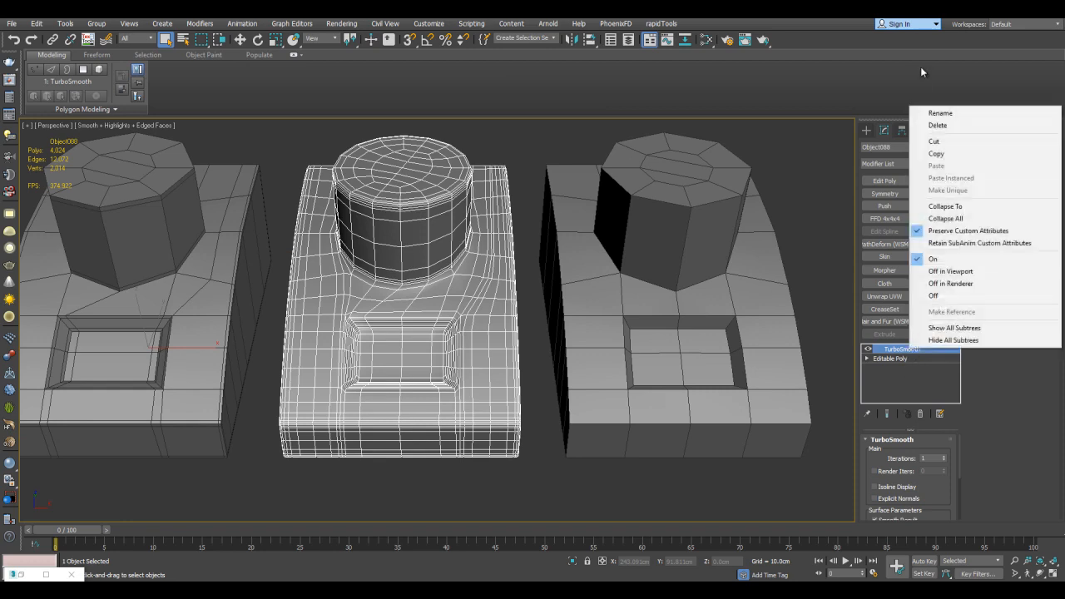
left_click(925, 126)
Apply OpenSubdiv with increased iterations to the third model, which lacks support loops, and hide the edged faces
left_click(690, 219)
middle_click_drag(684, 218, 646, 225)
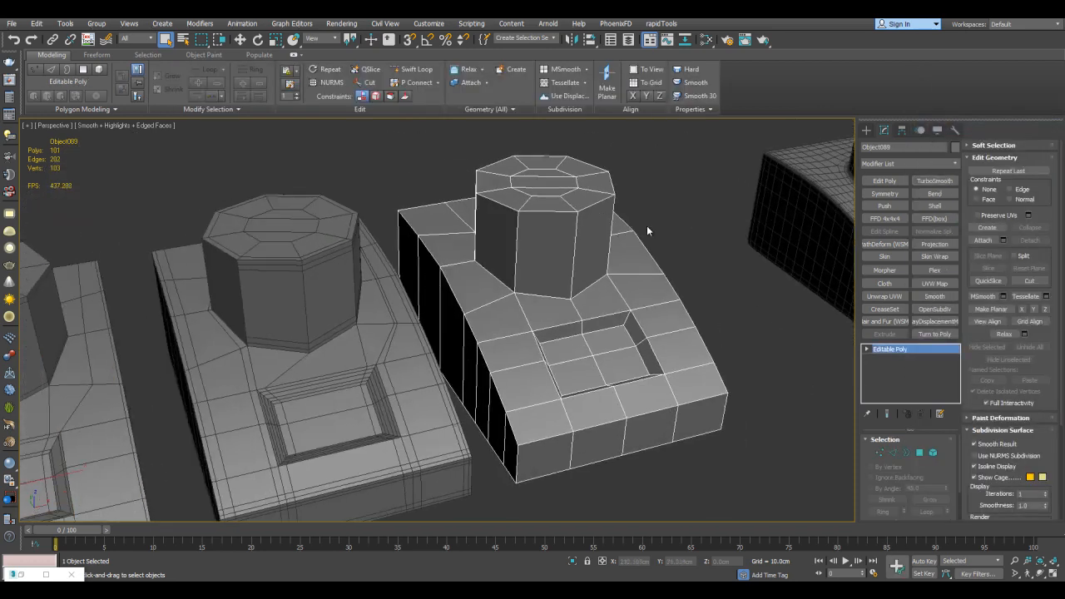
scroll(654, 231, "up", 3)
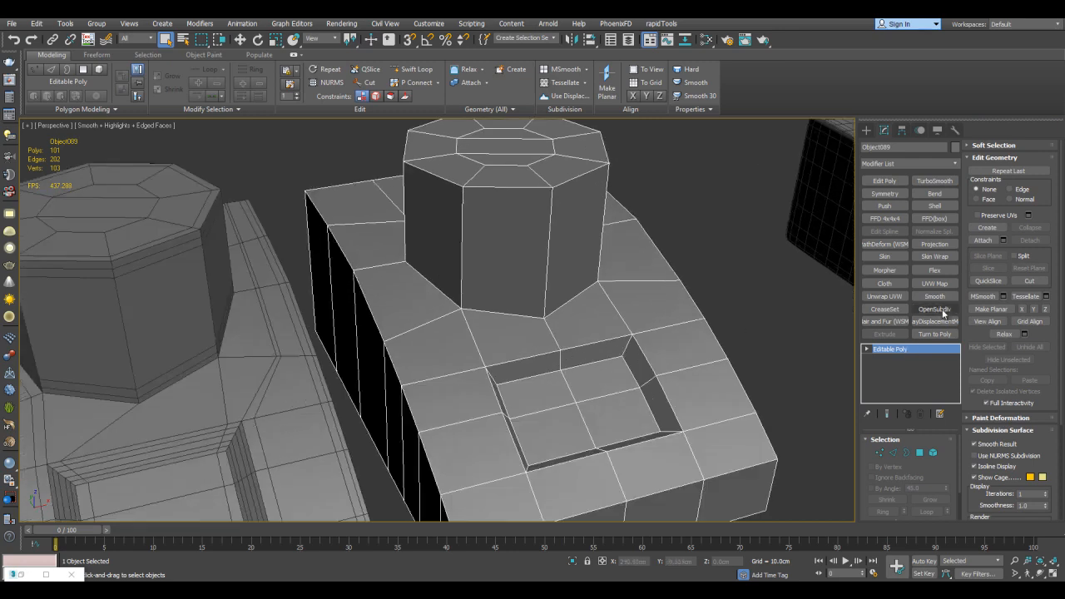
left_click(941, 310)
key("F4")
left_click(943, 455)
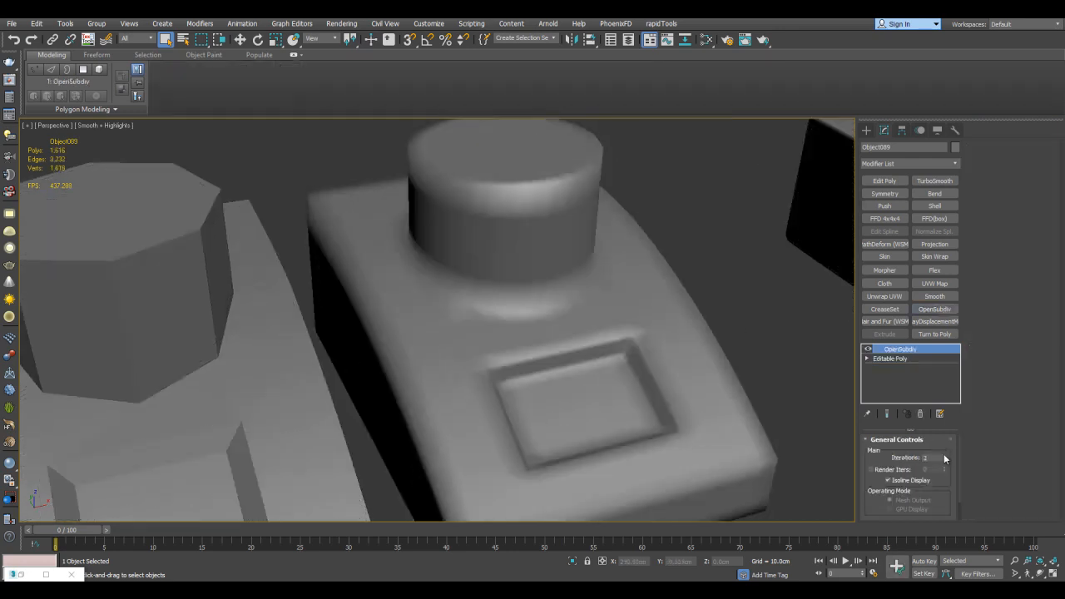
Show the edged faces again and delete the OpenSubdiv modifier from the third model
scroll(730, 350, "down", 3)
key("F4")
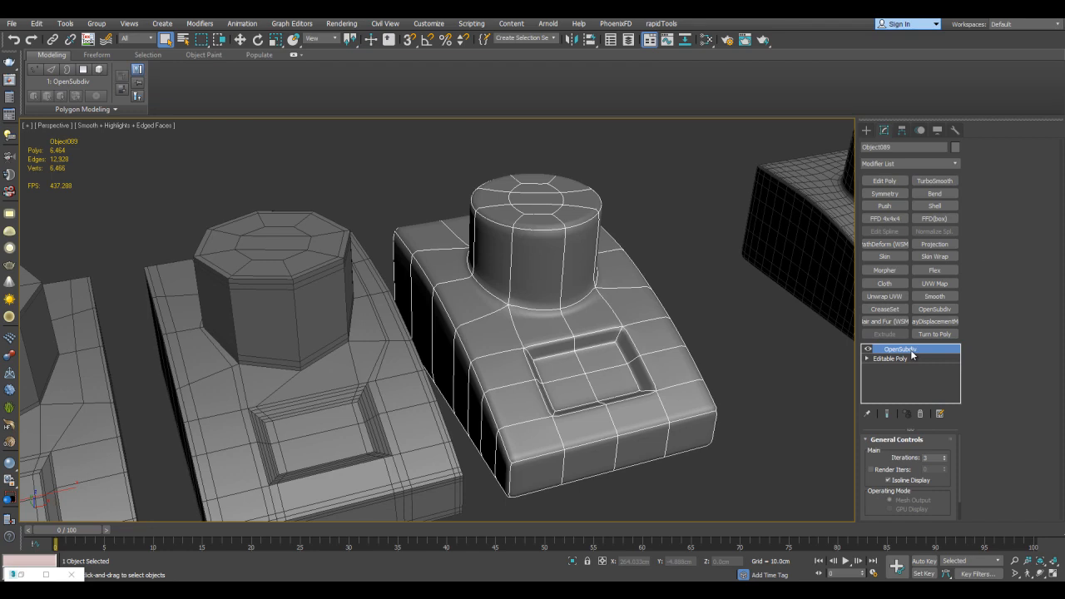
right_click(912, 354)
left_click(914, 128)
middle_click_drag(502, 353, 509, 312)
middle_click_drag(629, 305, 627, 309)
Check the edges around the column base of the third model at edge level and return to object level
key("2")
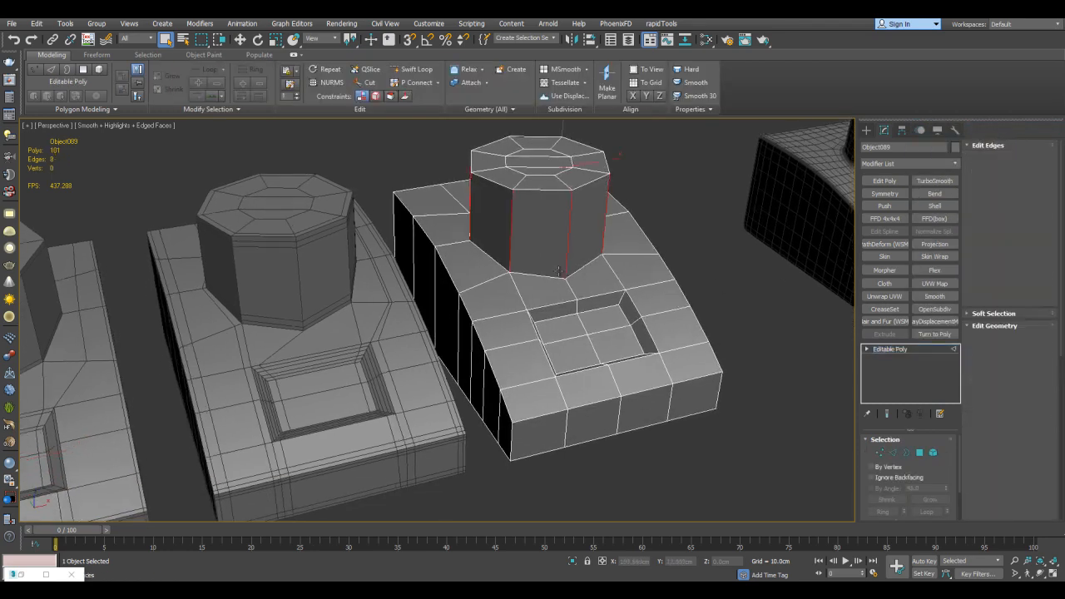
left_click(552, 277)
key("2")
middle_click_drag(641, 261, 523, 297)
left_click(607, 264)
Select the first smoothed copy and examine its TurboSmooth mesh around the column and recess
scroll(540, 292, "down", 5)
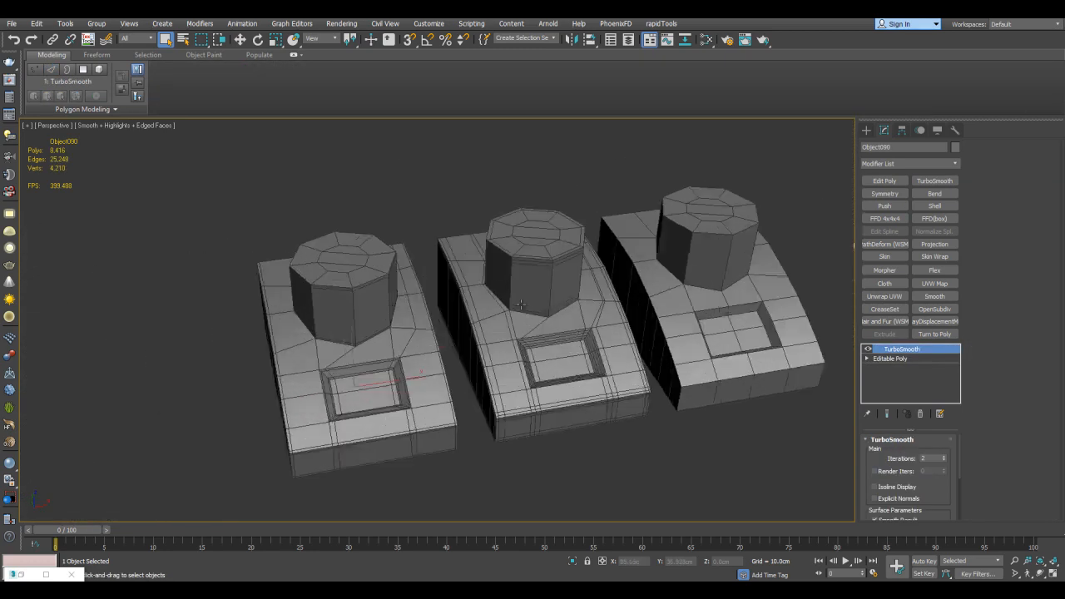
scroll(520, 306, "up", 3)
scroll(302, 173, "down", 5)
left_click_drag(302, 160, 603, 322)
middle_click_drag(350, 190, 364, 209, "alt")
left_click(636, 368)
middle_click_drag(740, 250, 462, 354)
scroll(461, 353, "up", 4)
middle_click_drag(571, 280, 470, 268)
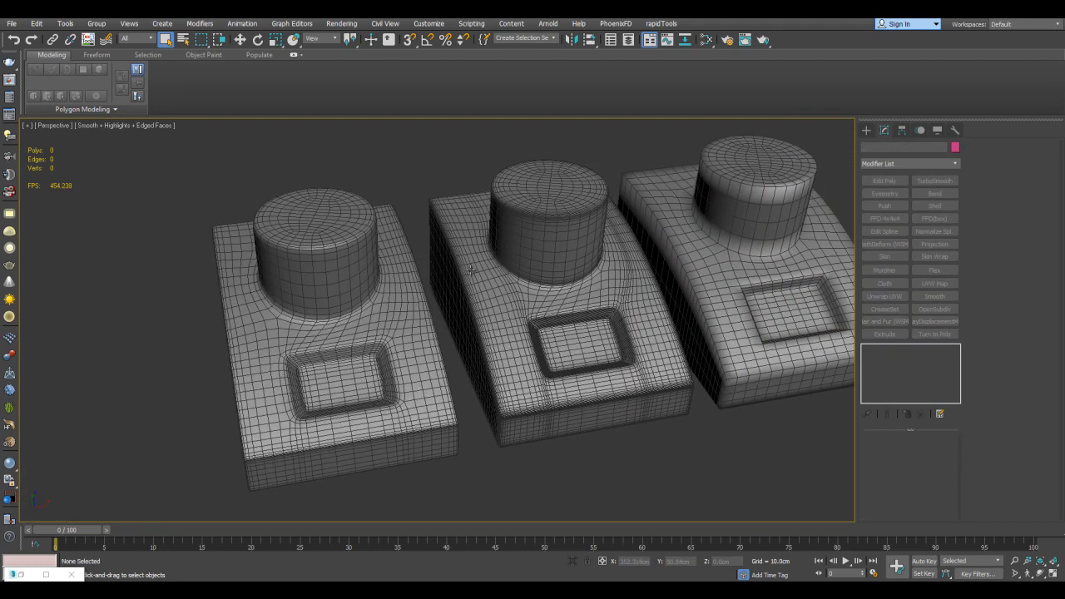
left_click(390, 284)
middle_click_drag(378, 291, 585, 244)
scroll(549, 275, "up", 3)
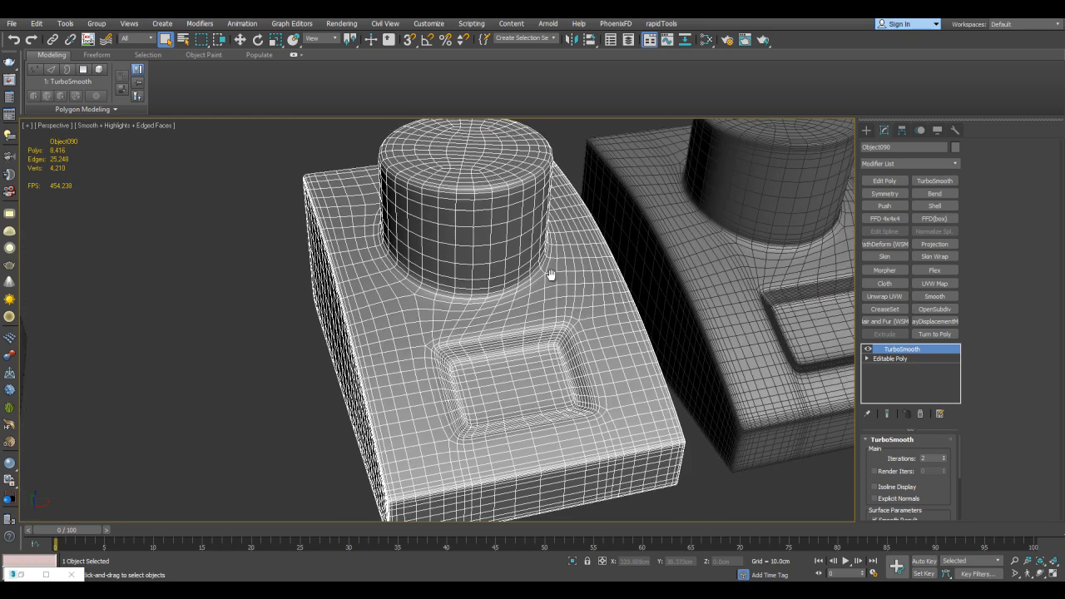
scroll(550, 278, "down", 3)
scroll(551, 280, "down", 3)
Select the smoothed copies one after another and compare their TurboSmooth and OpenSubdiv meshes with the base models
middle_click_drag(345, 282, 604, 226)
left_click(368, 283)
middle_click_drag(485, 249, 344, 279)
middle_click_drag(575, 255, 457, 281)
left_click(621, 238)
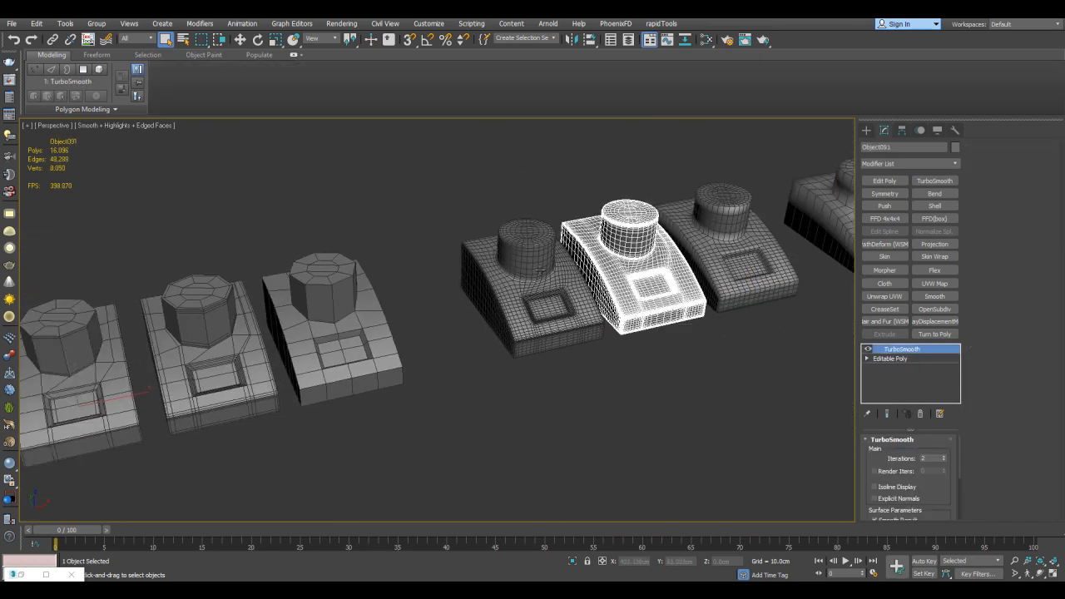
middle_click_drag(555, 264, 674, 255)
left_click(313, 330)
middle_click_drag(599, 225, 427, 231)
left_click(657, 231)
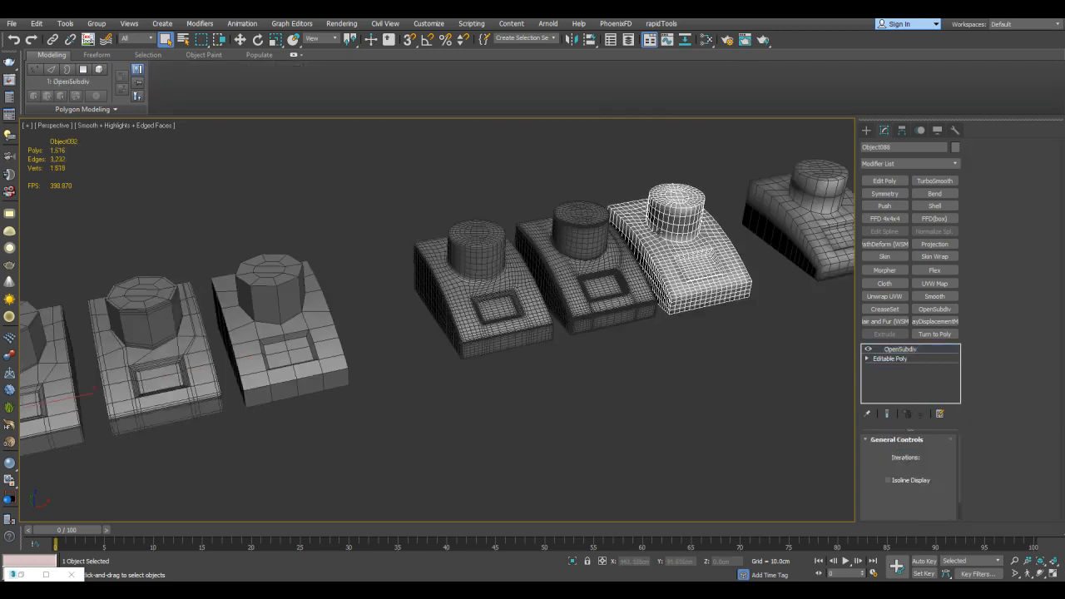
middle_click_drag(252, 295, 440, 247)
left_click(478, 240)
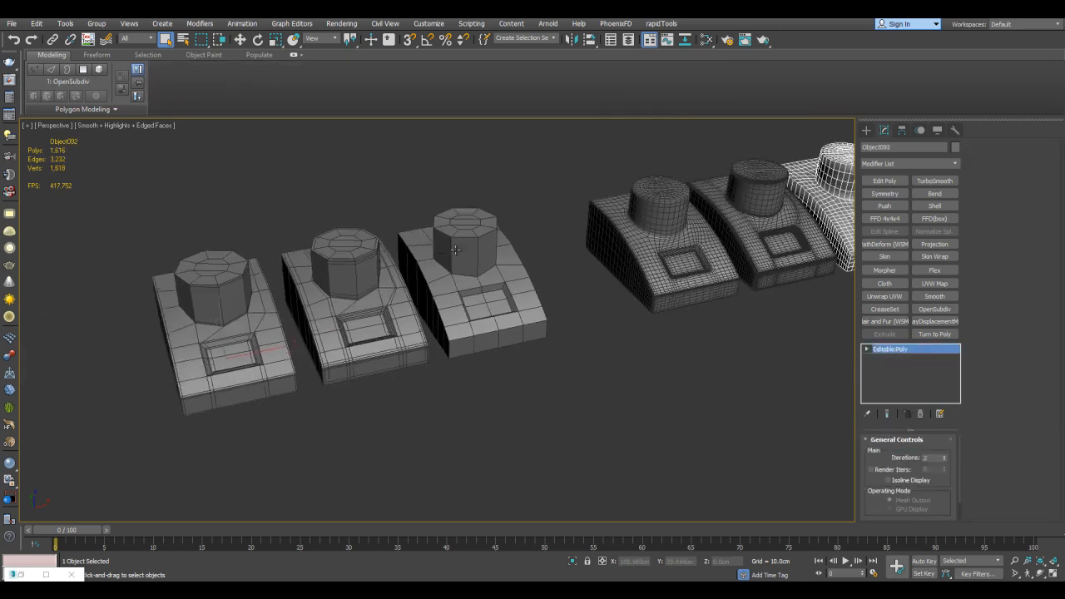
Select the three base models together, compare them with the smoothed copies, and clear the selection
middle_click_drag(524, 223, 316, 271)
middle_click_drag(426, 221, 441, 210)
left_click_drag(665, 300, 672, 303)
middle_click_drag(666, 300, 795, 272)
left_click_drag(458, 369, 458, 367)
middle_click_drag(481, 357, 315, 357)
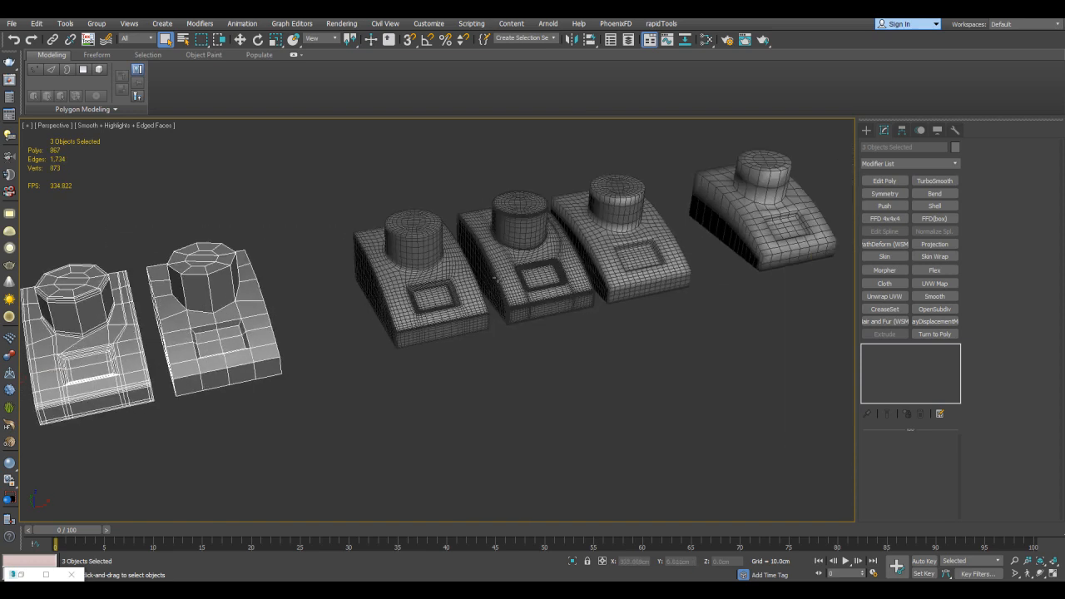
left_click(464, 203)
left_click_drag(658, 330, 659, 330)
left_click(659, 329)
Select the third smoothed copy and examine its OpenSubdiv mesh beside the neighbouring copies
middle_click_drag(711, 233, 554, 302)
scroll(555, 303, "up", 3)
left_click(595, 270)
scroll(596, 270, "up", 3)
middle_click_drag(243, 346, 320, 300)
left_click(262, 333)
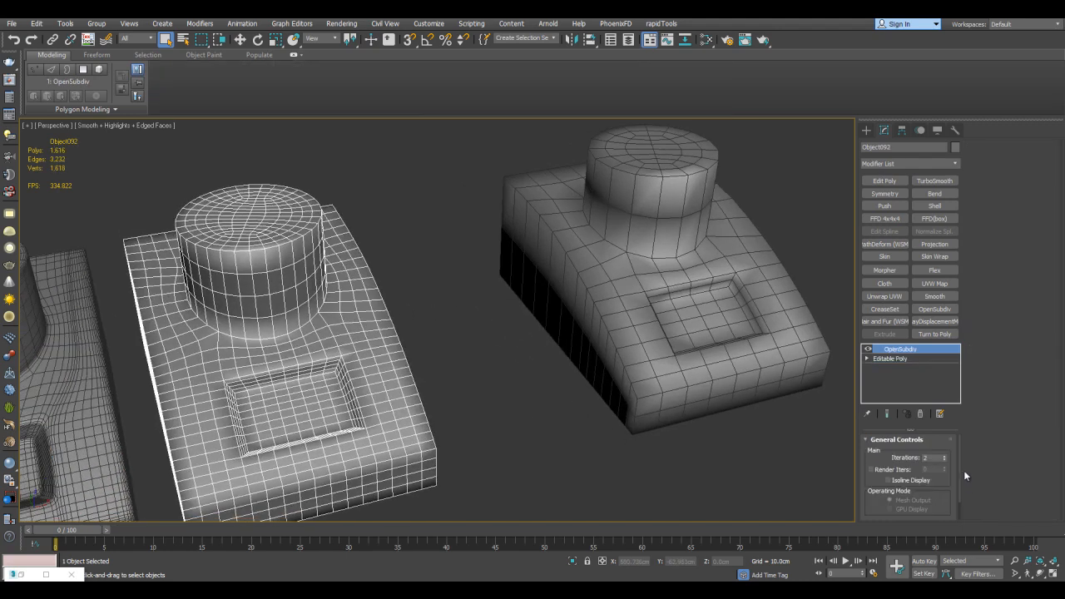
middle_click_drag(459, 279, 546, 237)
scroll(546, 238, "down", 3)
scroll(454, 256, "up", 3)
middle_click_drag(504, 270, 627, 262)
scroll(615, 274, "up", 3)
scroll(599, 268, "down", 3)
middle_click_drag(559, 276, 572, 291)
Switch the OpenSubdiv modifier off and back on for the third smoothed copy to compare it with its base mesh
left_click(868, 350)
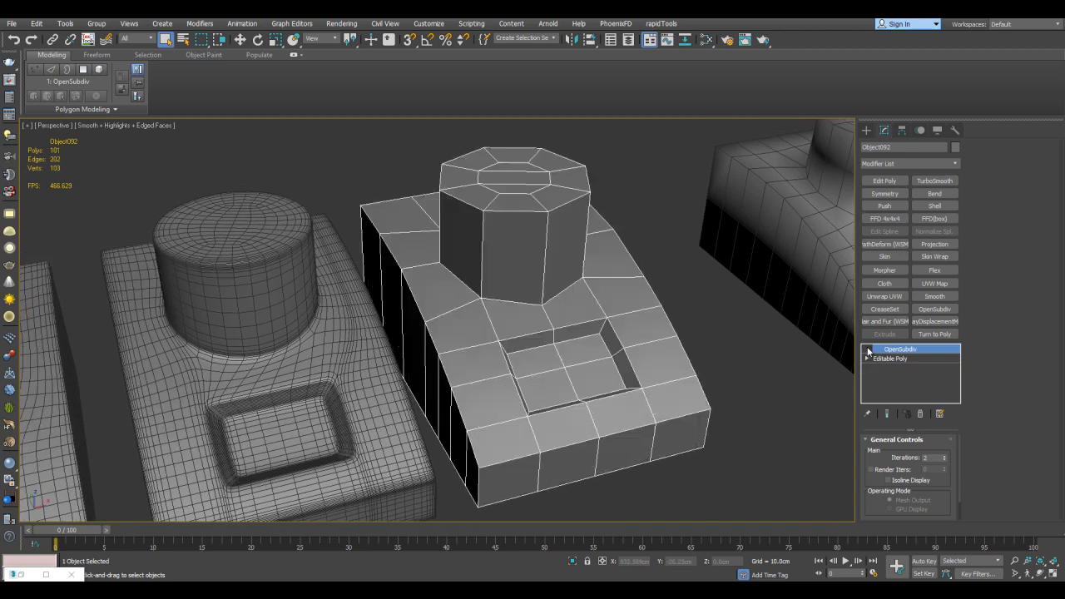
scroll(418, 229, "down", 2)
scroll(513, 287, "up", 2)
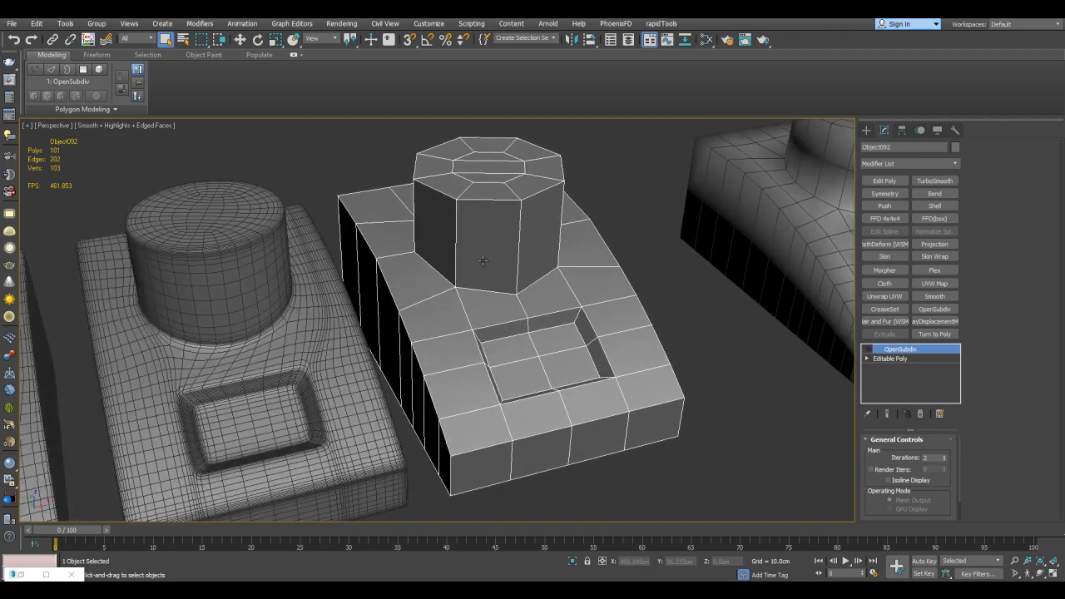
left_click(868, 351)
Select the separate fourth smoothed model and examine its collapsed Editable Poly mesh
middle_click_drag(730, 240, 556, 284)
left_click(666, 240)
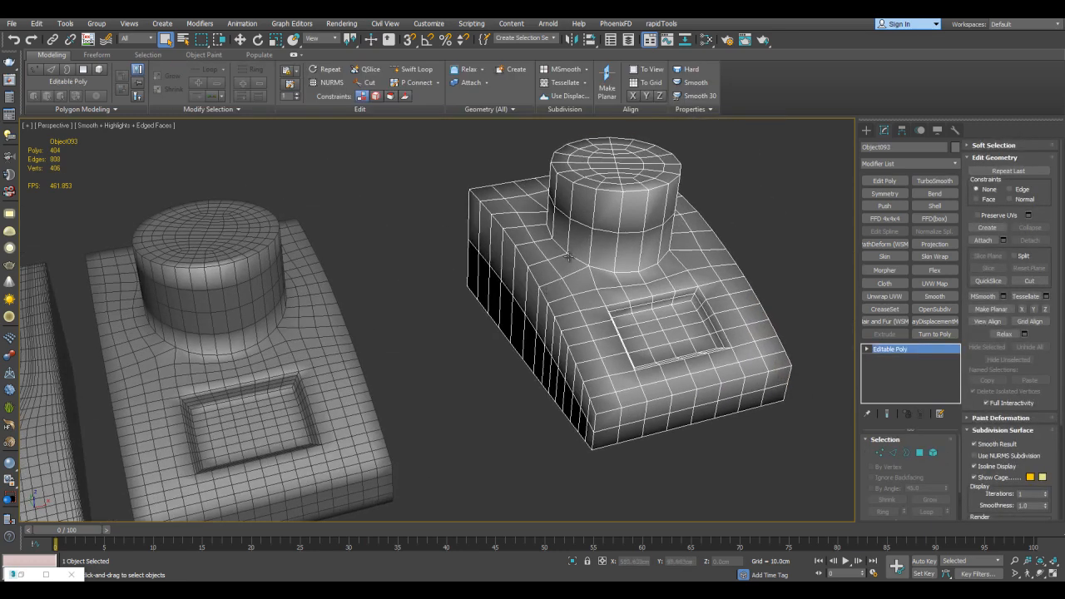
middle_click_drag(551, 243, 512, 262)
middle_click_drag(570, 236, 537, 251)
middle_click_drag(606, 287, 607, 280)
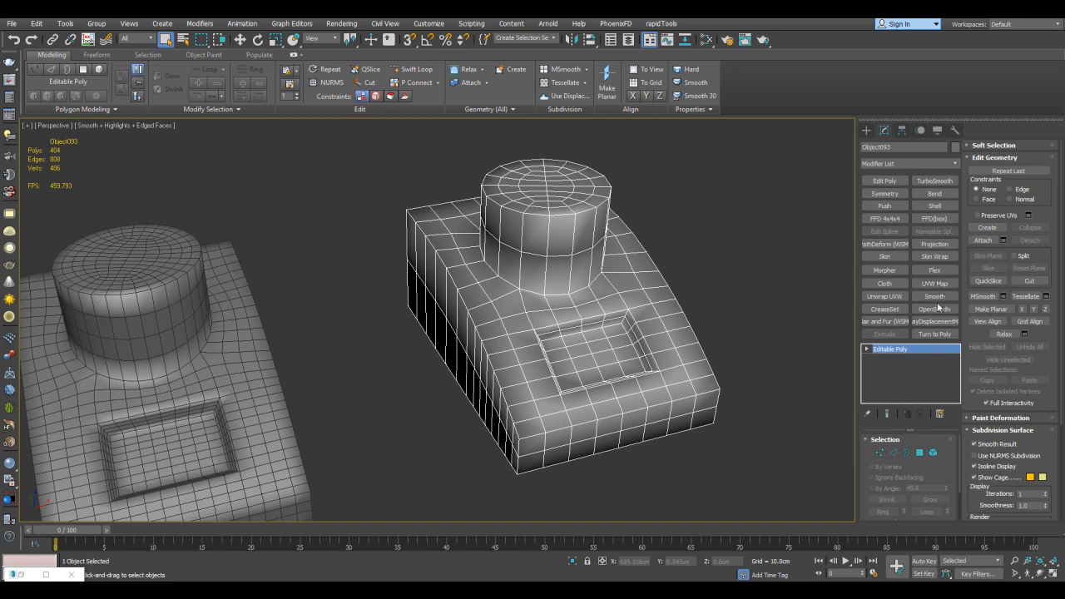
Preview OpenSubdiv with increased iterations on the separate fourth model and delete the modifier
left_click(935, 309)
left_click(944, 455)
right_click(892, 351)
left_click(958, 124)
Compare the third base model with the smoothed copies and the separate collapsed model
scroll(570, 268, "down", 5)
middle_click_drag(385, 332, 703, 239)
scroll(498, 275, "up", 4)
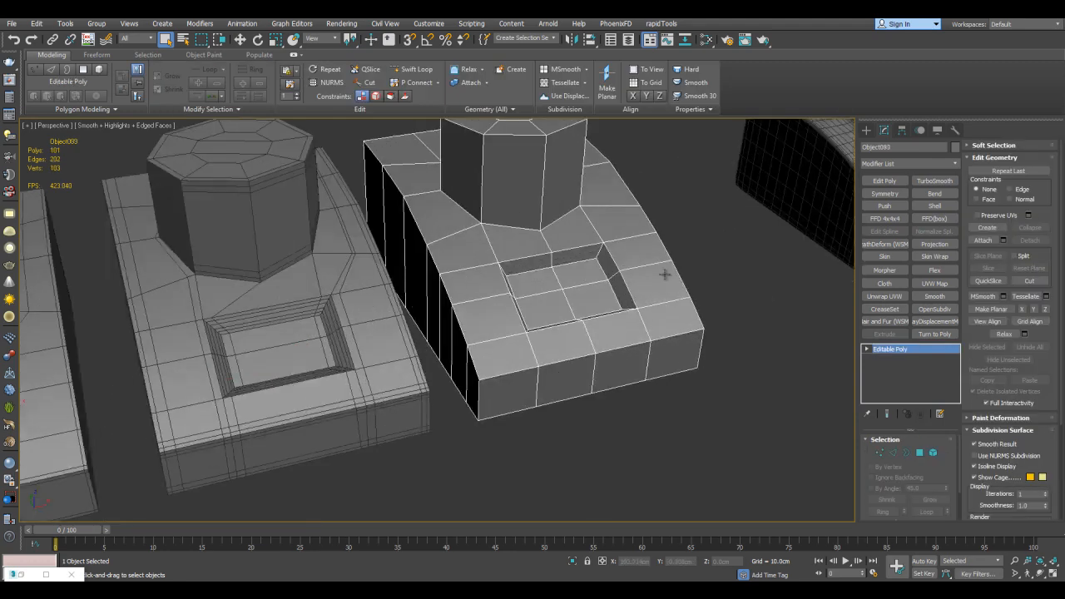
scroll(553, 287, "down", 7)
middle_click_drag(541, 308, 333, 348)
scroll(584, 279, "up", 4)
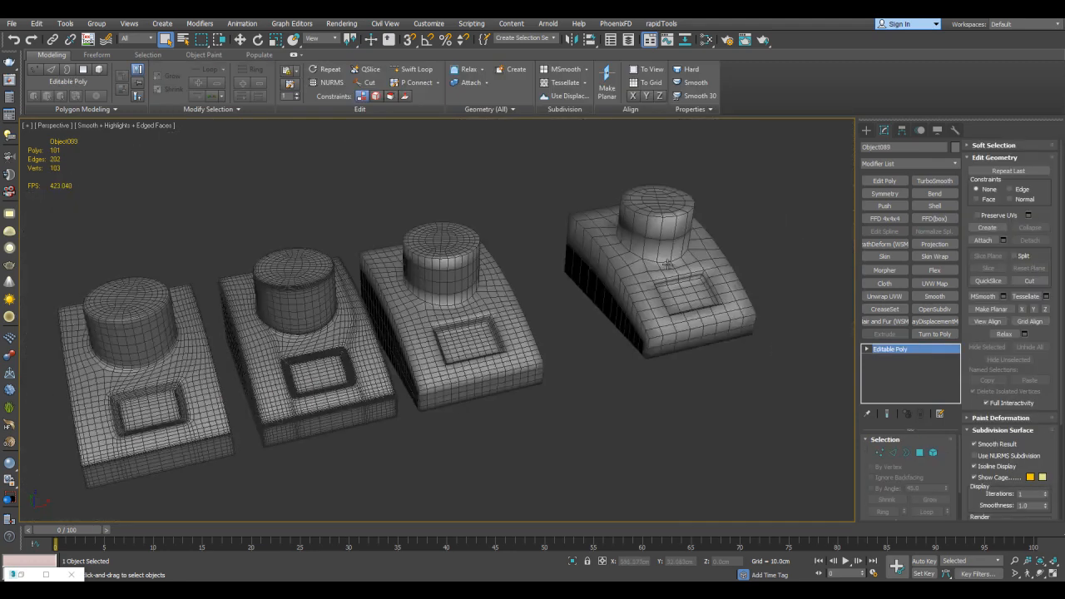
scroll(667, 265, "up", 6)
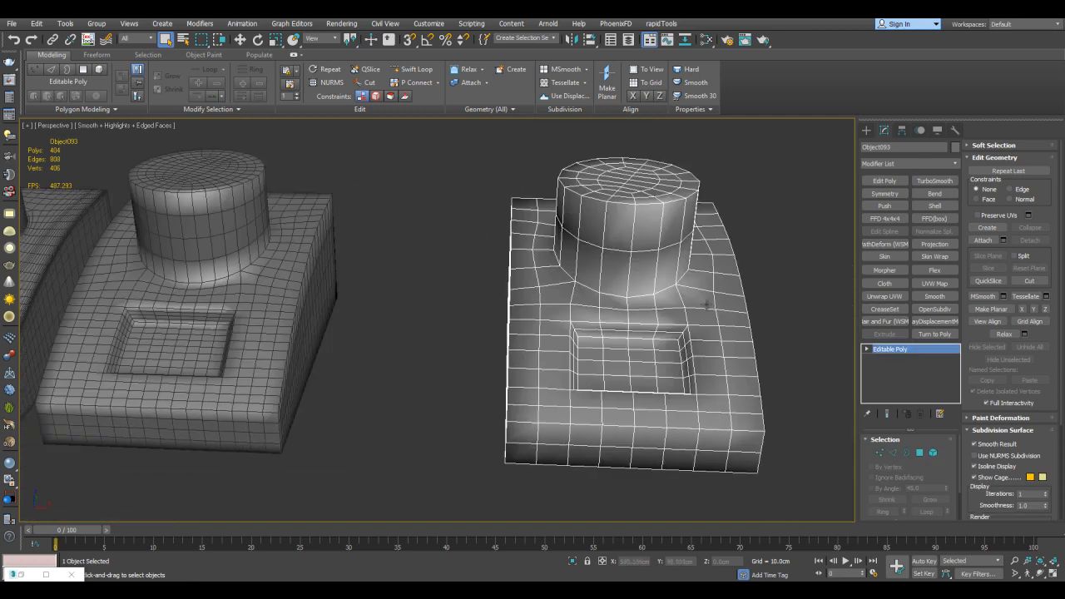
Inspect the separate collapsed model up close and select all seven models
middle_click_drag(586, 340, 466, 247, "alt")
scroll(684, 198, "up", 3)
scroll(589, 233, "down", 10)
left_click_drag(727, 365, 716, 386)
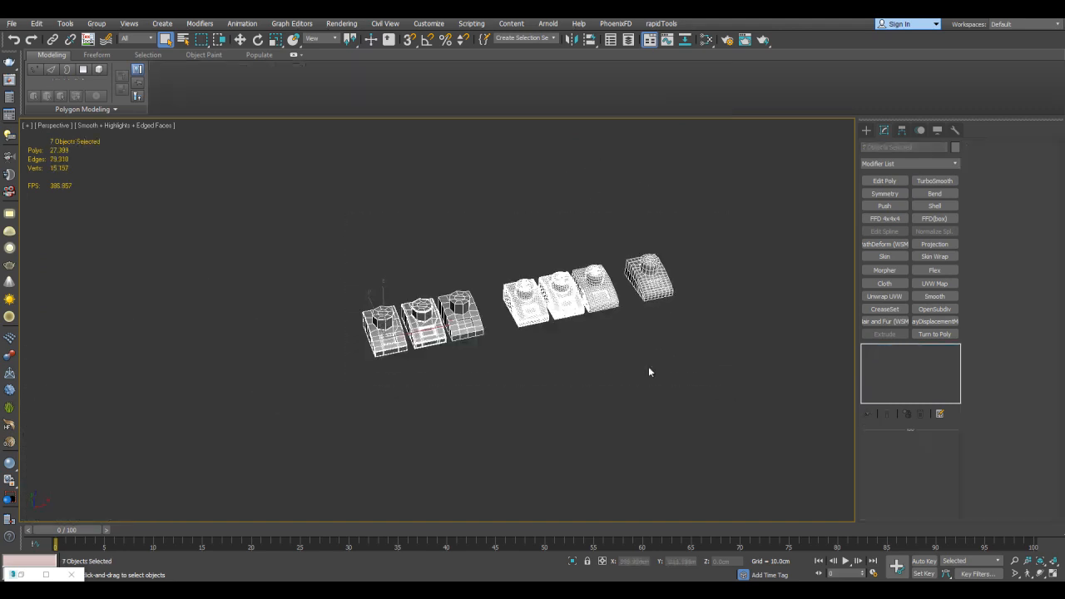
Switch to Substance Painter and examine the base and smoothed models with the Plastic Grainy material
scroll(709, 359, "up", 6)
middle_click_drag(711, 358, 767, 308)
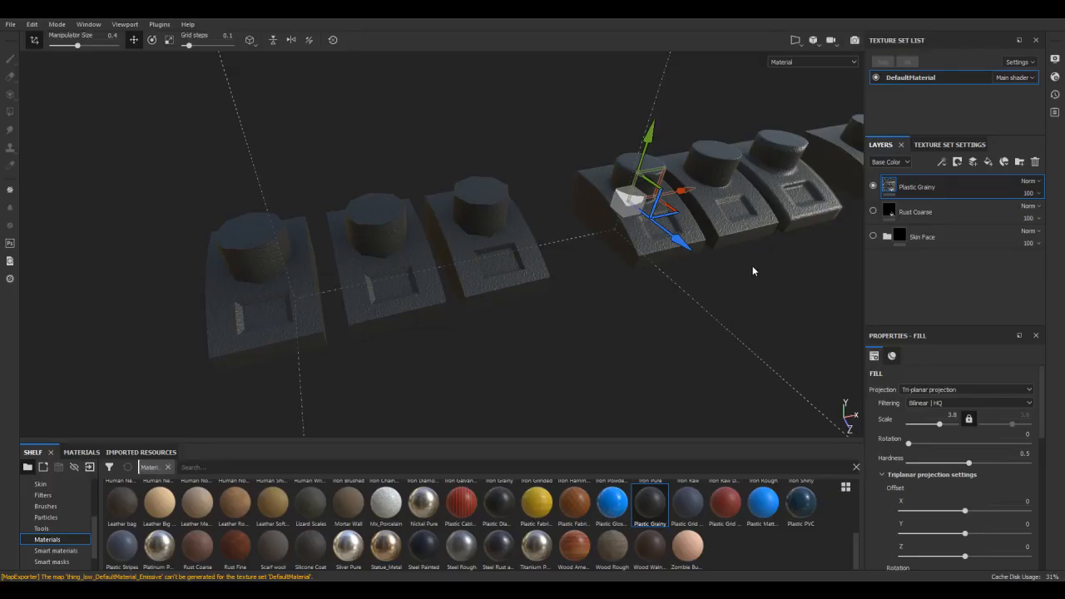
left_click_drag(748, 288, 646, 299, "alt")
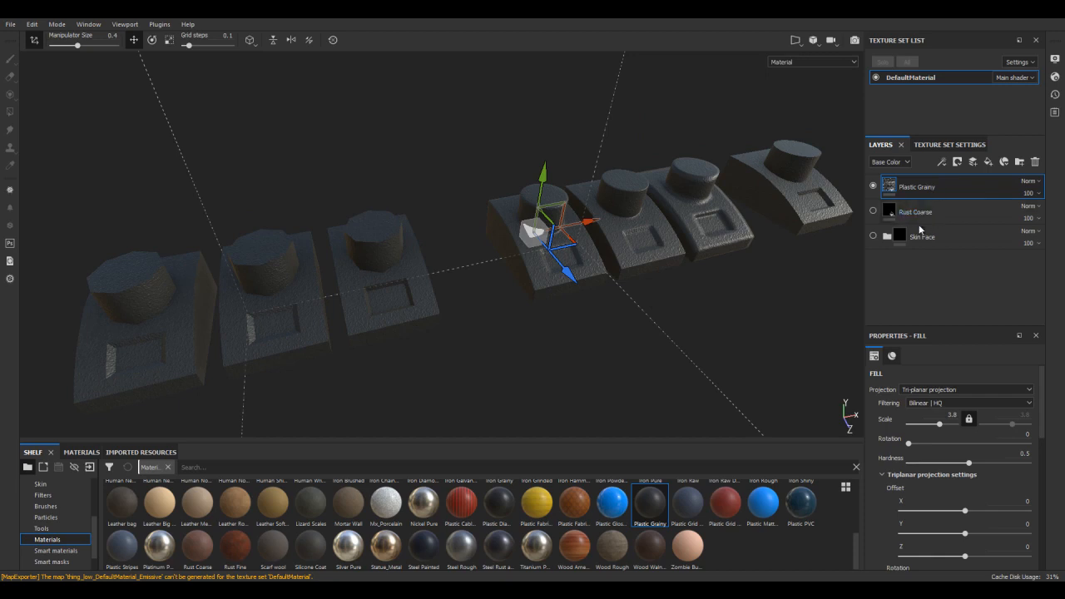
left_click_drag(470, 240, 278, 247, "alt")
left_click_drag(553, 230, 284, 286, "alt")
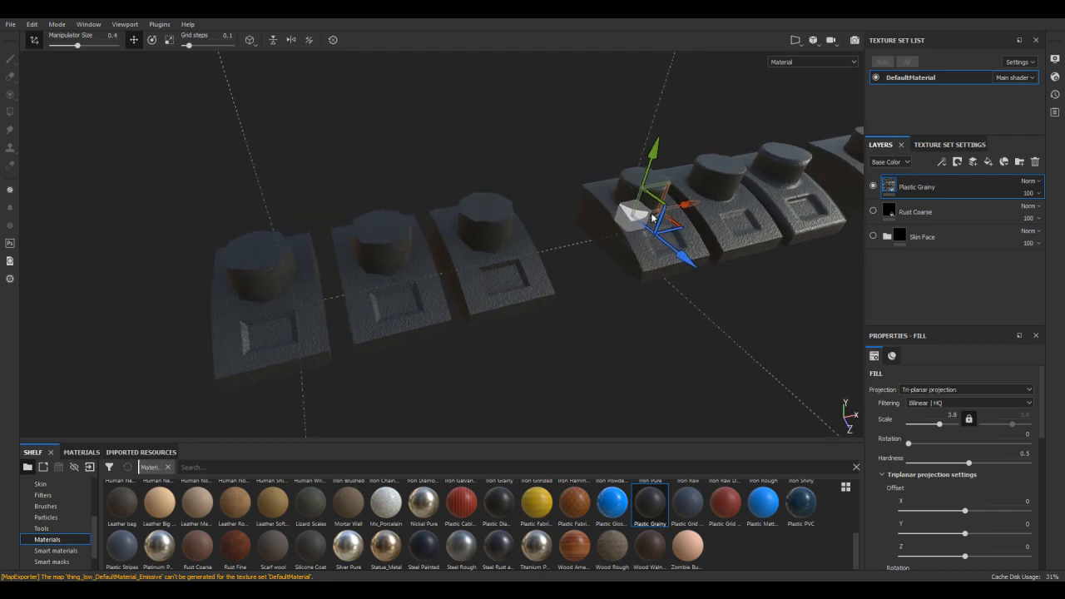
middle_click_drag(672, 202, 479, 233, "alt")
right_click_drag(542, 187, 578, 311, "alt")
middle_click_drag(591, 295, 637, 261, "alt")
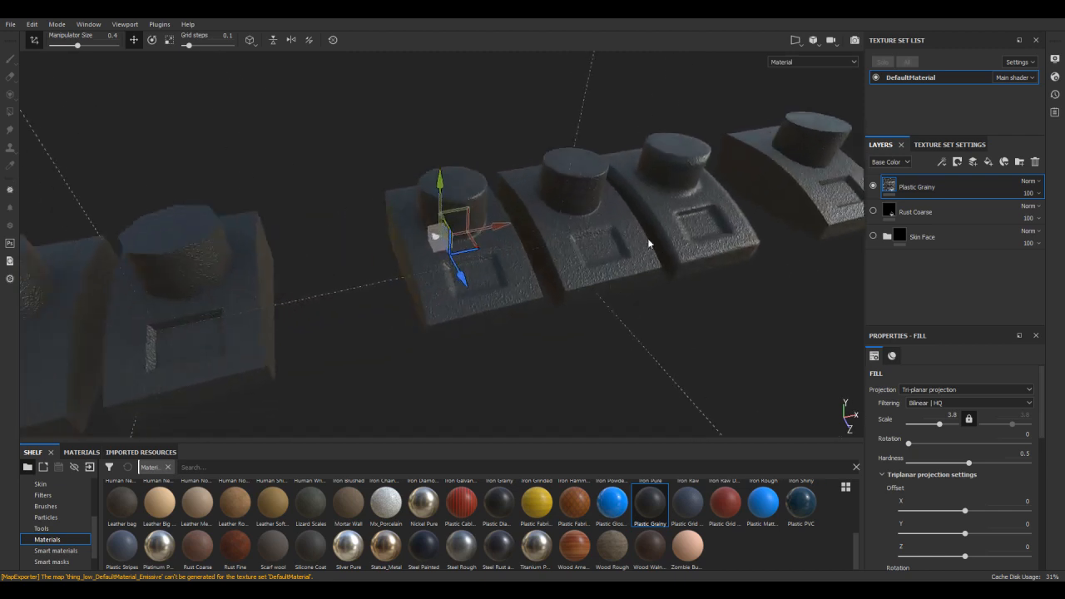
right_click_drag(636, 261, 620, 347, "alt")
middle_click_drag(649, 298, 635, 288, "alt")
Examine the grainy texture around the column base and recess of the first smoothed model
middle_click_drag(427, 243, 494, 196, "alt")
right_click_drag(494, 197, 577, 306, "alt")
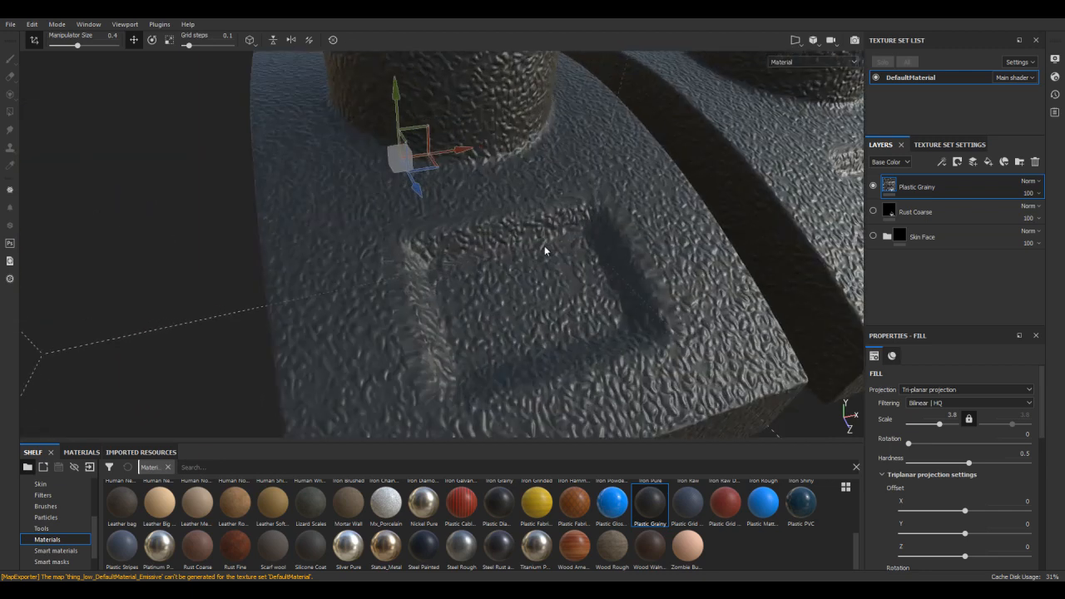
middle_click_drag(544, 245, 551, 228, "alt")
right_click_drag(532, 176, 549, 262, "alt")
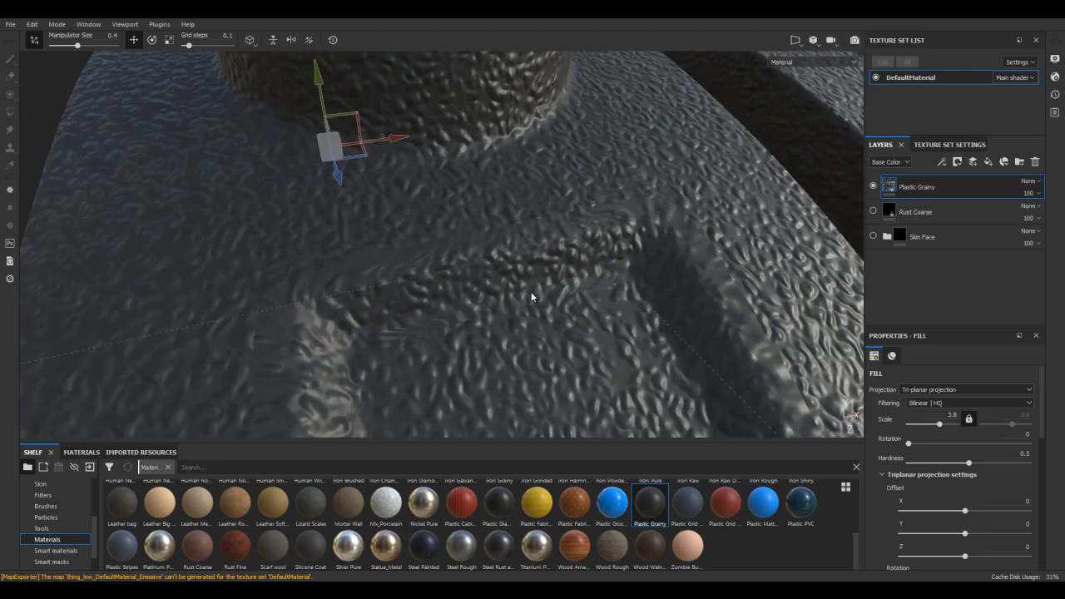
middle_click_drag(316, 339, 348, 237, "alt")
middle_click_drag(473, 156, 526, 181, "alt")
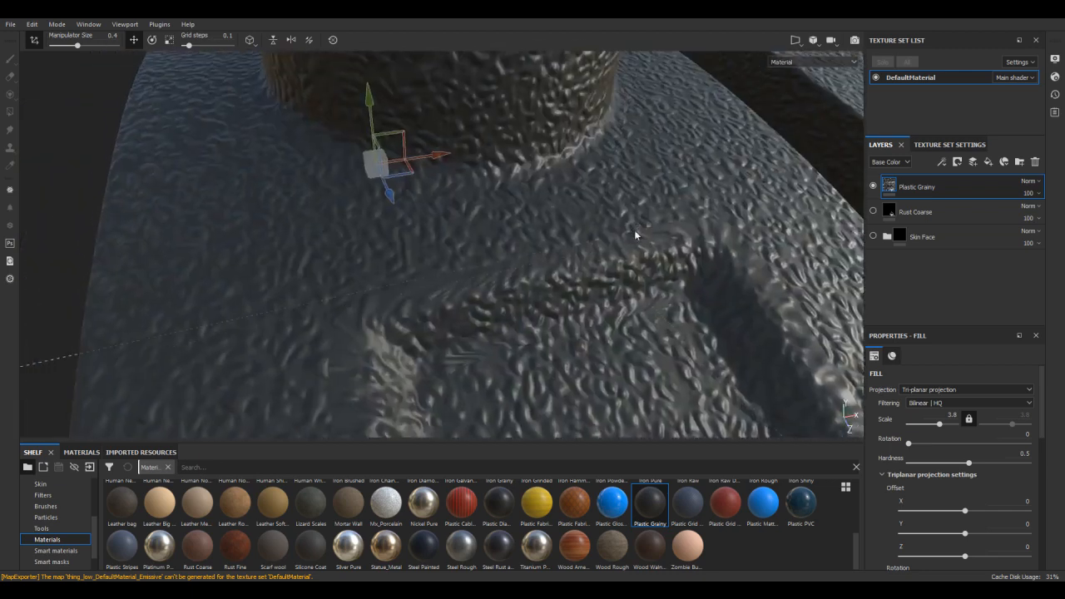
Examine the second smoothed model up close for texture stretching along its recess edges and column base
left_click_drag(525, 181, 456, 241, "alt")
left_click_drag(692, 236, 562, 248, "alt")
scroll(542, 174, "up", 5)
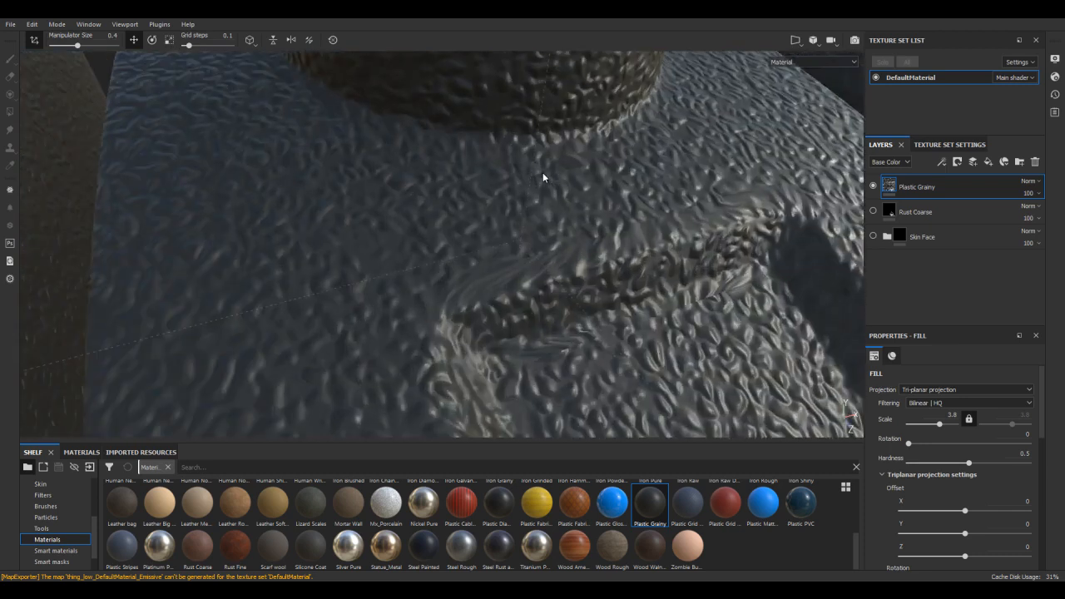
scroll(542, 175, "down", 4)
scroll(587, 96, "down", 3)
scroll(579, 291, "down", 6)
left_click_drag(578, 295, 147, 268, "alt")
left_click_drag(171, 304, 511, 251, "alt")
right_click_drag(553, 220, 591, 407, "alt")
right_click_drag(591, 258, 598, 326, "alt")
middle_click_drag(597, 324, 593, 215, "alt")
right_click_drag(592, 215, 594, 258, "alt")
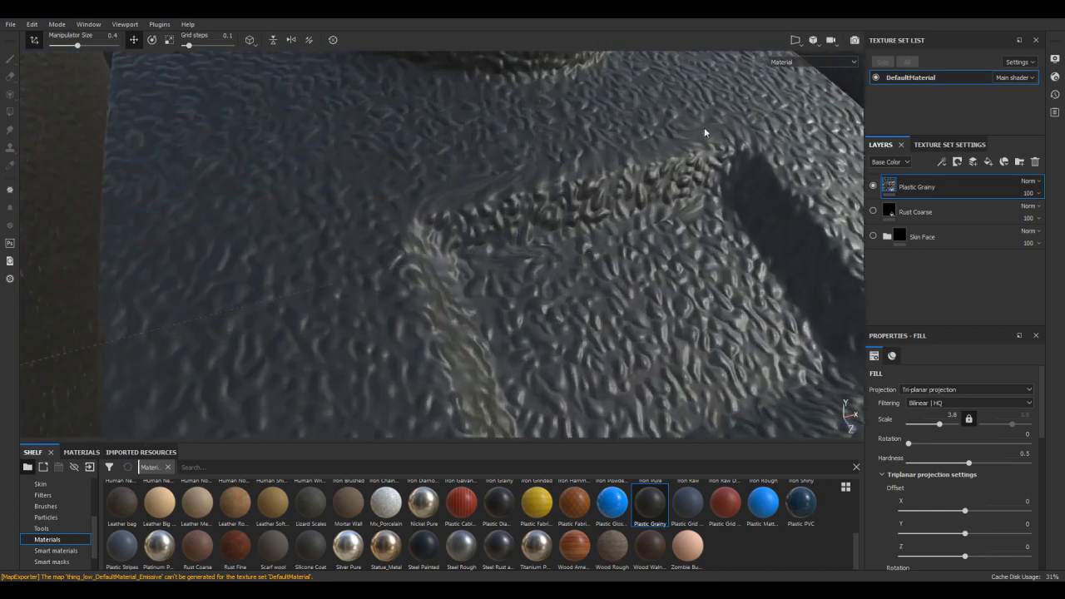
middle_click_drag(640, 154, 623, 255, "alt")
left_click_drag(622, 254, 566, 243, "alt")
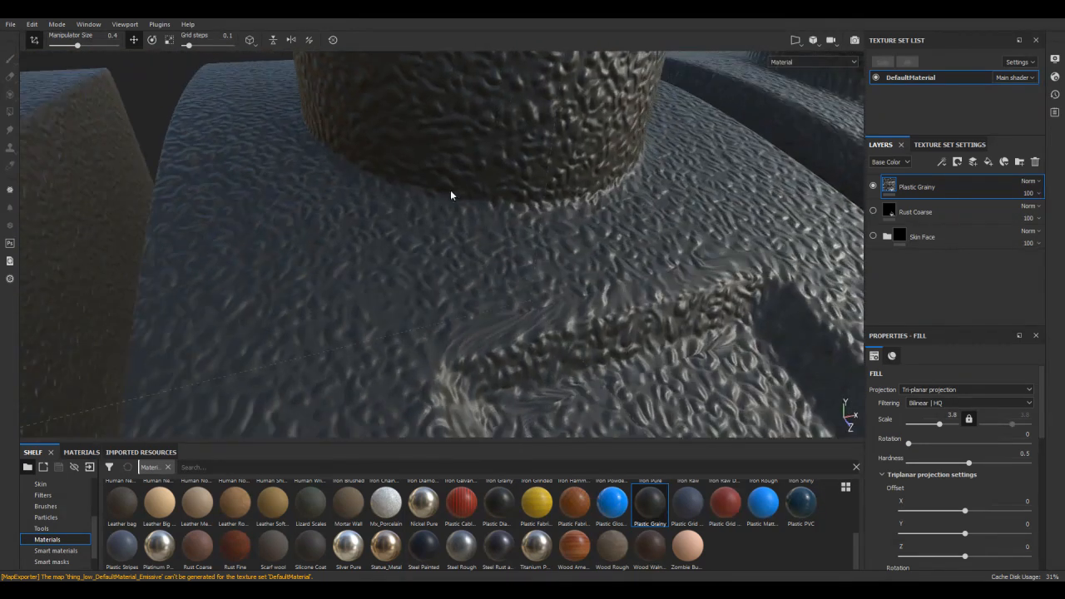
Examine the third smoothed model's recess edges and column base to compare its texture flow with the previous one
left_click_drag(706, 306, 635, 218, "alt")
middle_click_drag(587, 235, 592, 200, "alt")
right_click_drag(591, 200, 605, 337, "alt")
left_click_drag(651, 254, 546, 207, "alt")
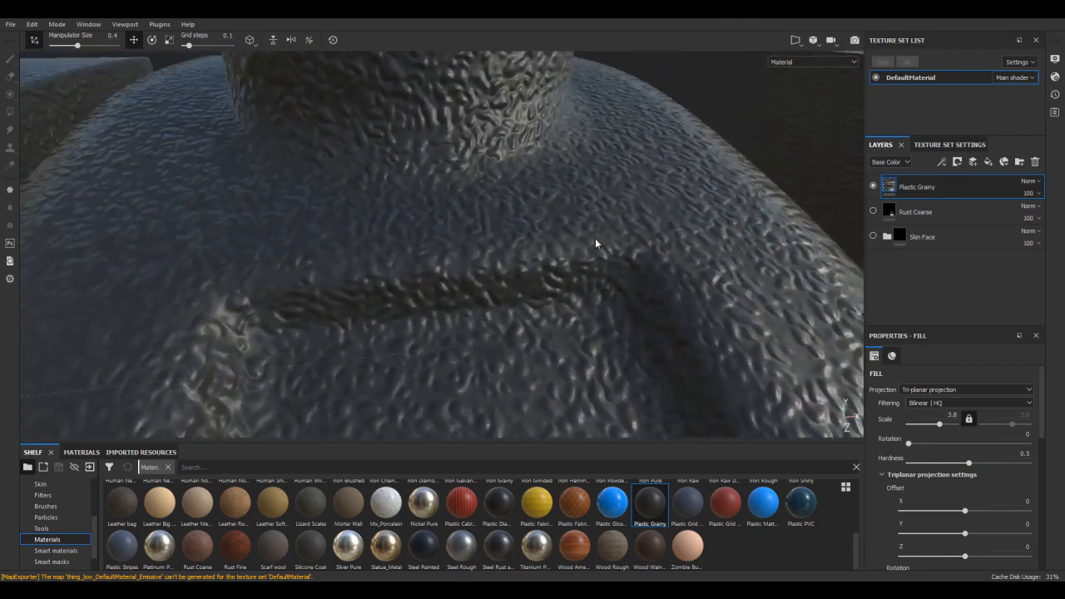
left_click_drag(628, 214, 597, 141, "alt")
left_click_drag(651, 258, 604, 230, "alt")
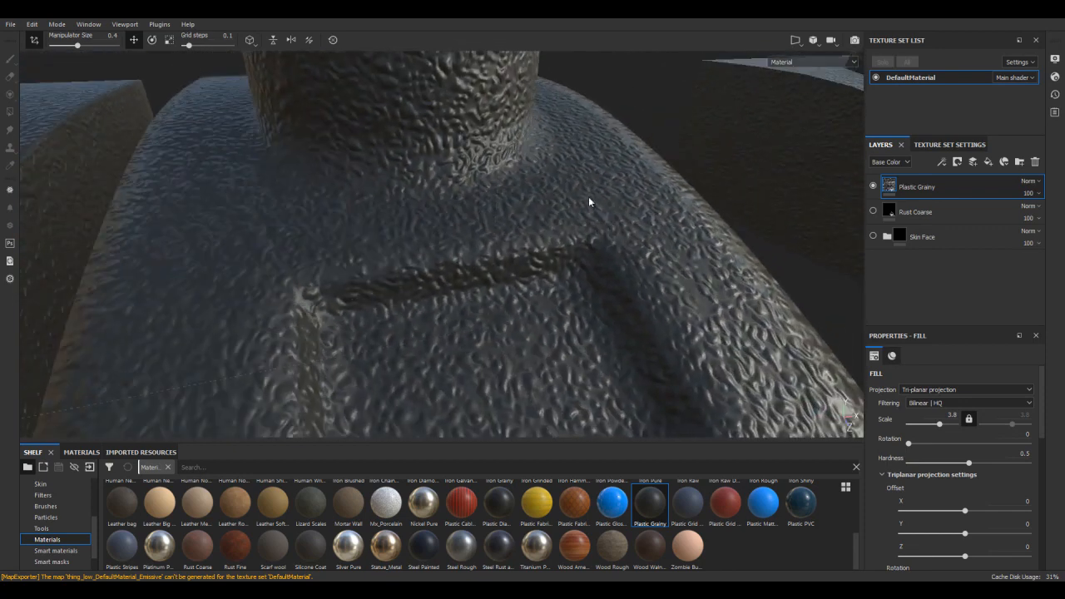
left_click_drag(486, 237, 627, 208, "alt")
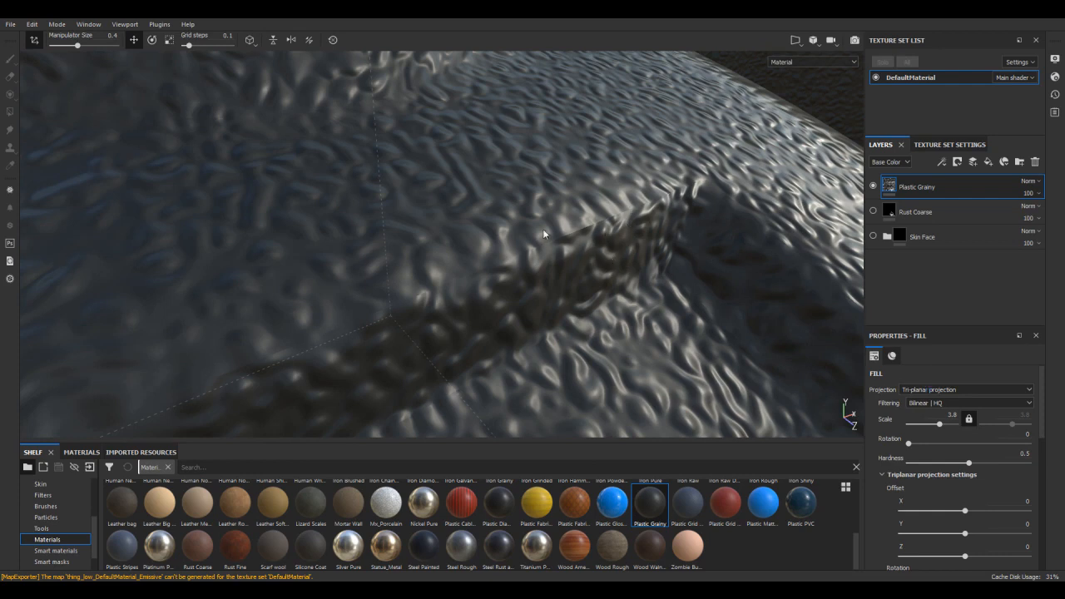
left_click_drag(642, 237, 657, 259, "alt")
right_click_drag(658, 260, 738, 300, "alt")
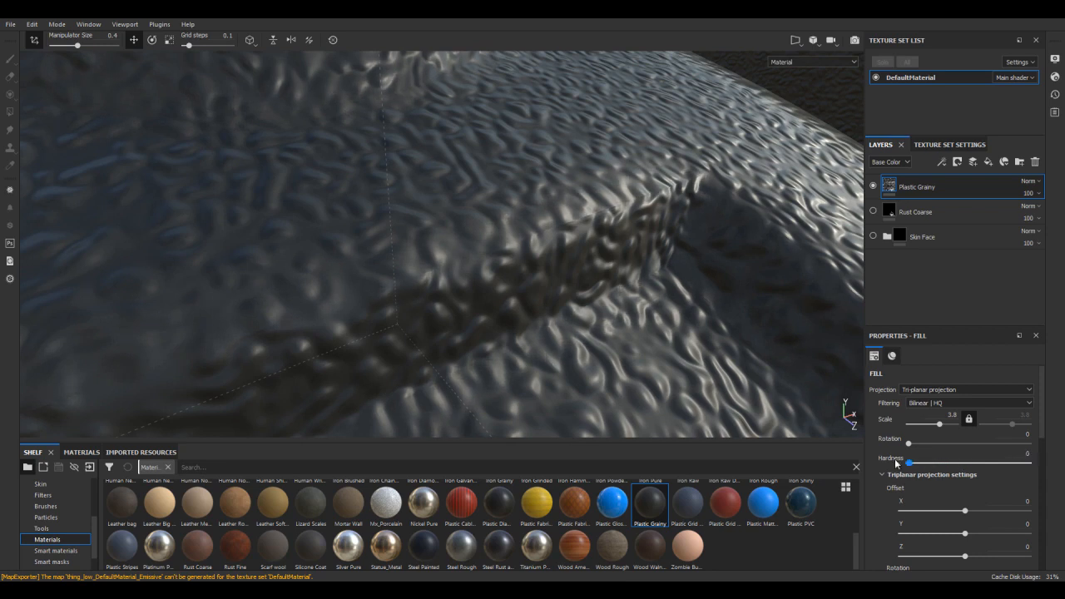
Try tri-planar Hardness values of 0 and 1 on the Plastic Grainy fill and check the recess edge
left_click_drag(907, 462, 1025, 456)
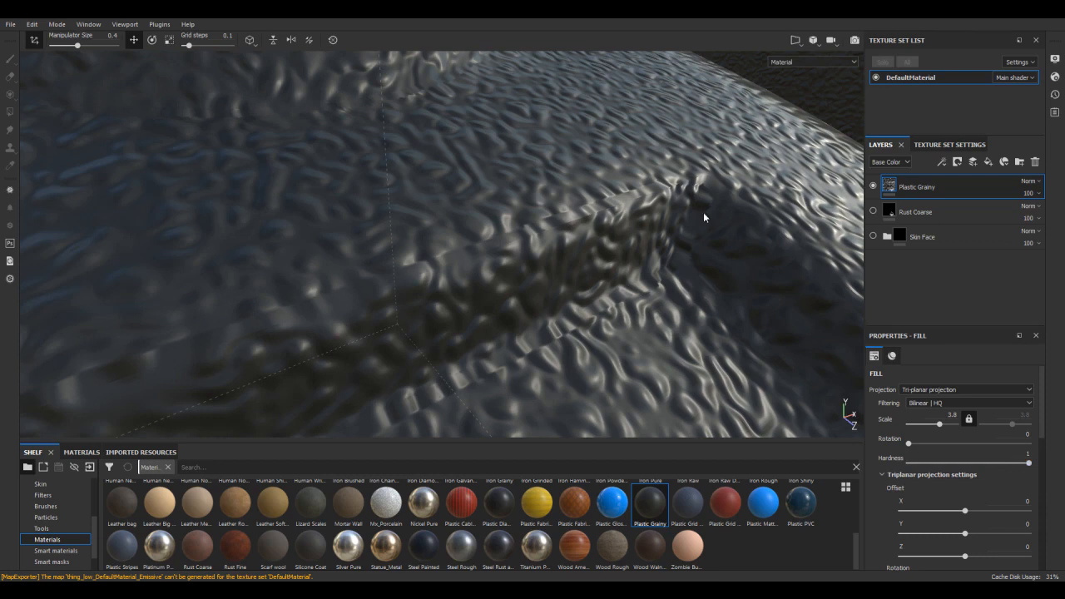
scroll(588, 199, "down", 2)
left_click_drag(588, 198, 457, 305, "alt")
scroll(625, 188, "up", 2)
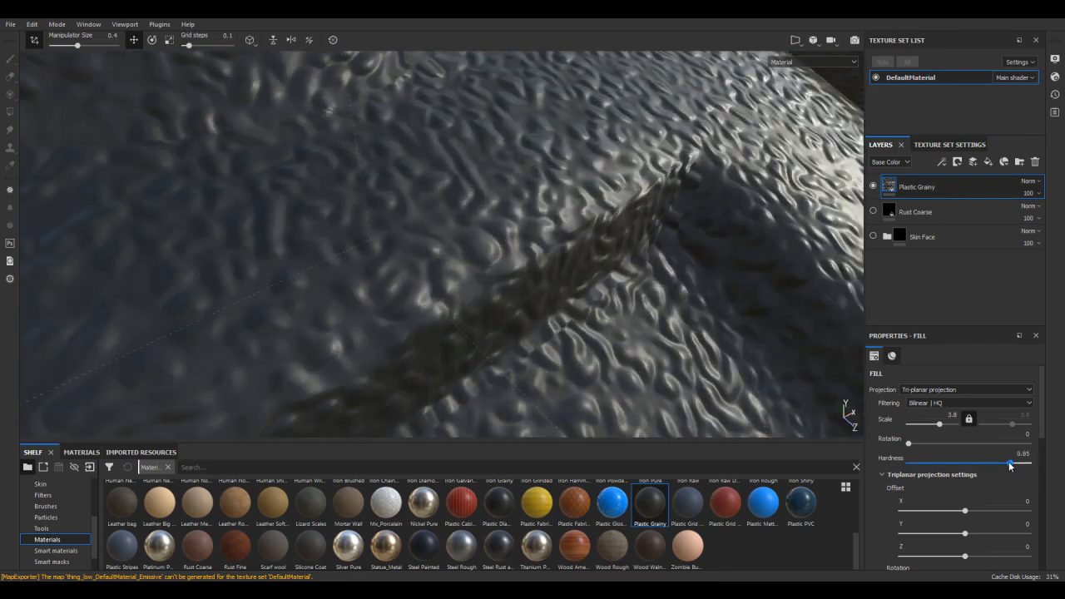
Set the tri-planar projection Hardness of the Plastic Grainy fill to 0.29 and check the models
mouse_move(989, 466)
left_mouse_down()
mouse_move(955, 463)
mouse_move(995, 463)
left_mouse_up()
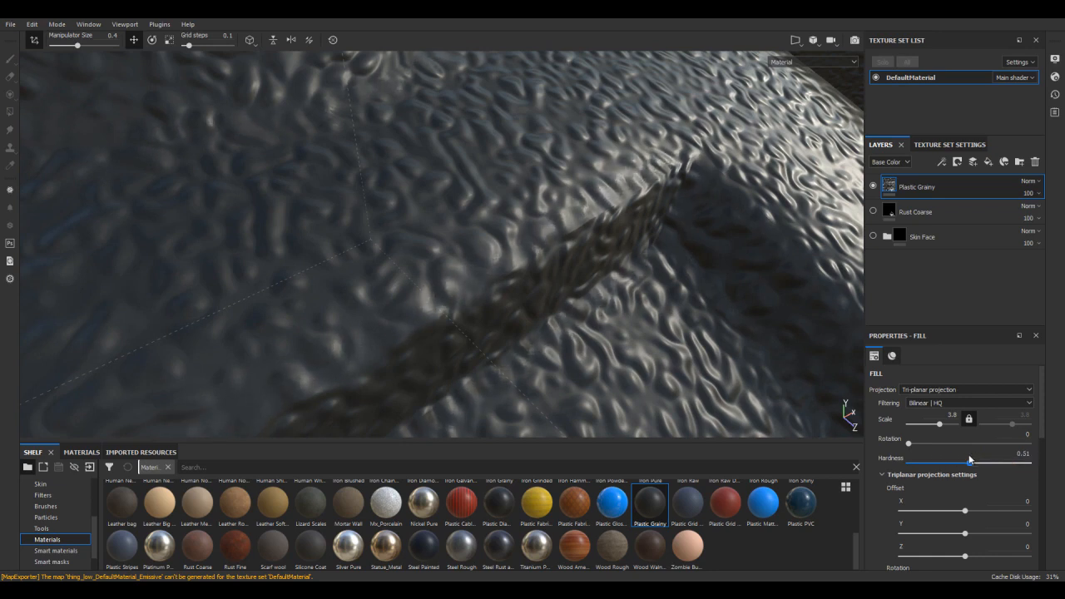
left_click_drag(965, 457, 943, 461)
left_click_drag(698, 328, 556, 192, "alt")
left_click_drag(504, 234, 708, 204, "alt")
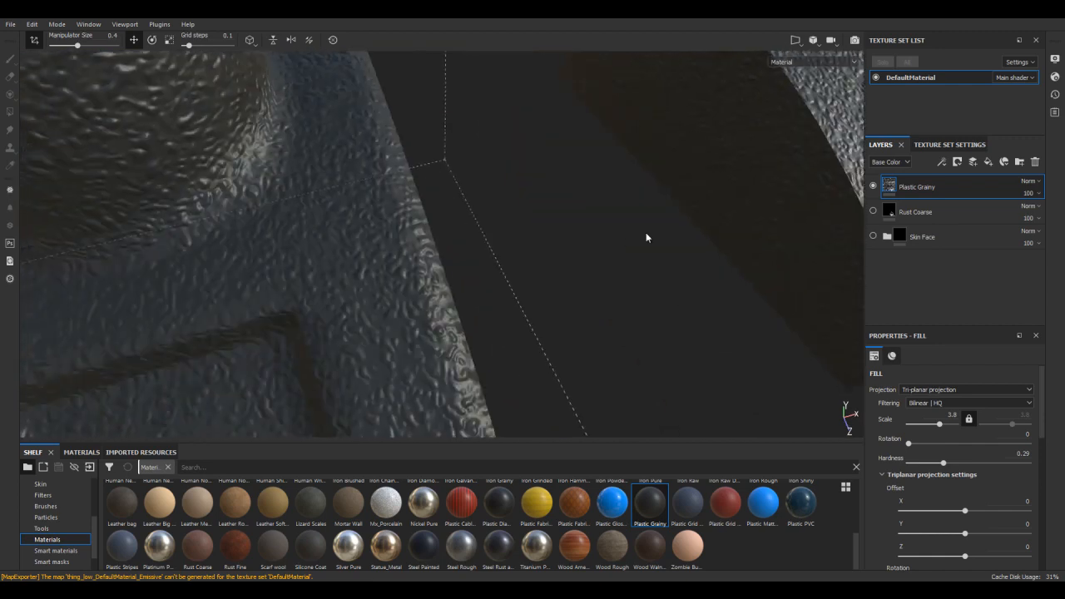
Hide the Plastic Grainy layer and show the Rust Coarse layer on the models
left_click(873, 185)
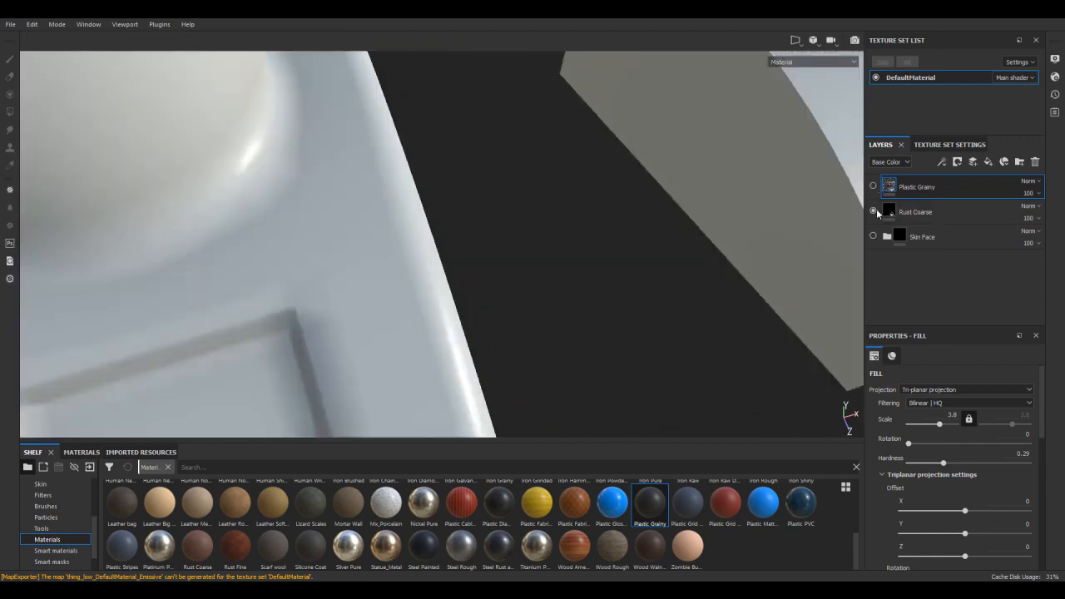
left_click(873, 211)
mouse_move(586, 199)
left_mouse_down("alt")
mouse_move(497, 169)
mouse_move(574, 171)
mouse_move(592, 213)
left_mouse_up("alt")
middle_click_drag(592, 213, 1038, 66, "alt")
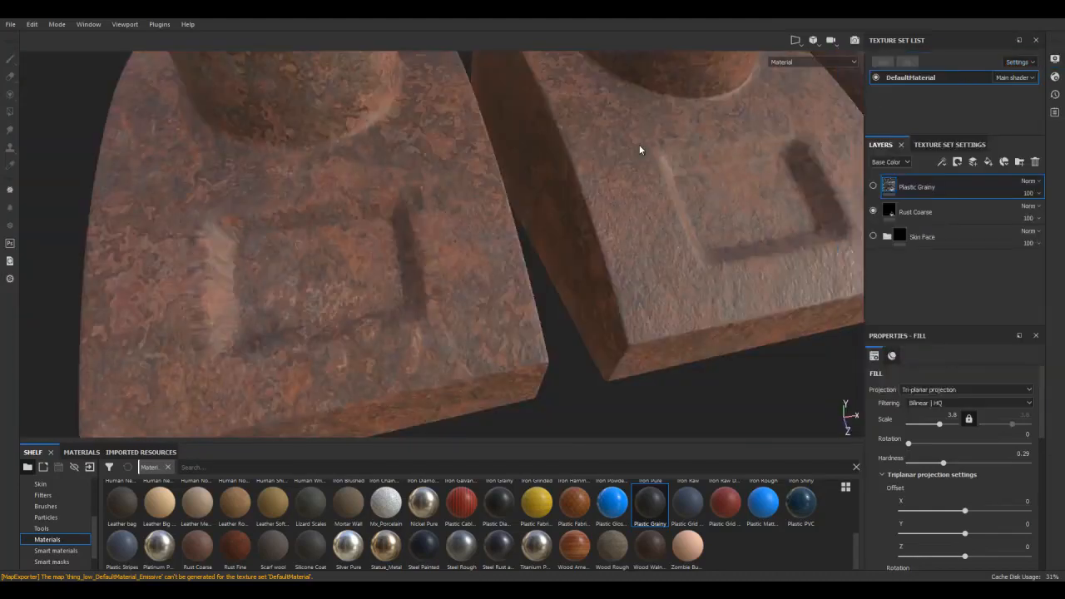
Examine the Rust Coarse texture around the recess edges of the neighbouring smoothed models for stretching
left_click_drag(526, 205, 701, 173, "alt")
right_click_drag(544, 140, 613, 311, "alt")
left_click_drag(613, 311, 525, 108, "alt")
right_click_drag(552, 240, 623, 161, "alt")
middle_click_drag(623, 161, 625, 260, "alt")
left_click_drag(624, 260, 494, 200, "alt")
right_click_drag(494, 201, 546, 363, "alt")
left_click_drag(545, 362, 520, 108, "alt")
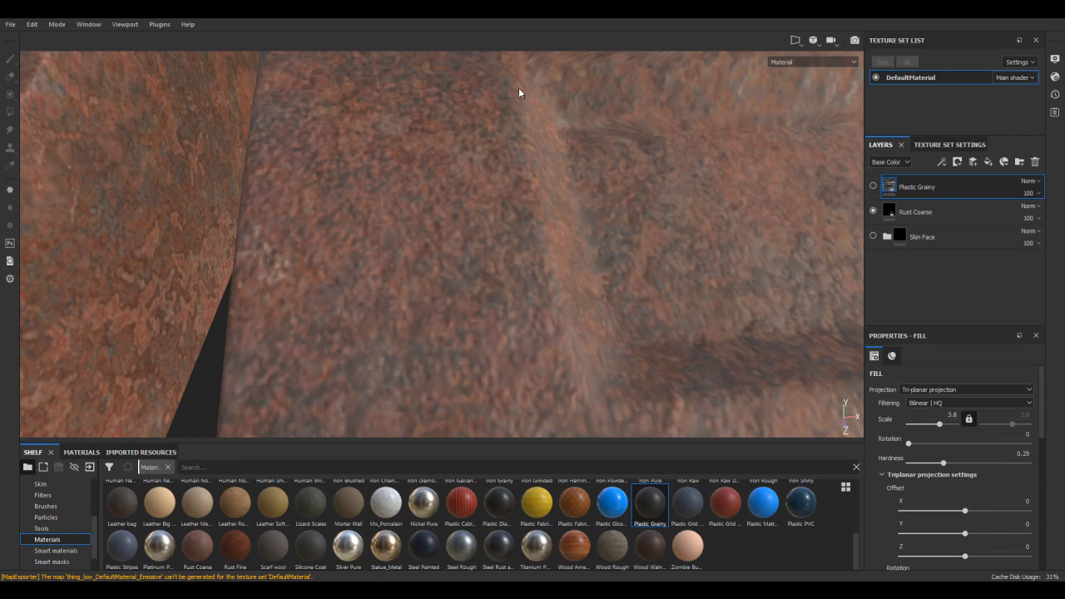
left_click_drag(537, 295, 600, 298, "alt")
right_click_drag(600, 298, 612, 209, "alt")
left_click_drag(612, 209, 534, 281, "alt")
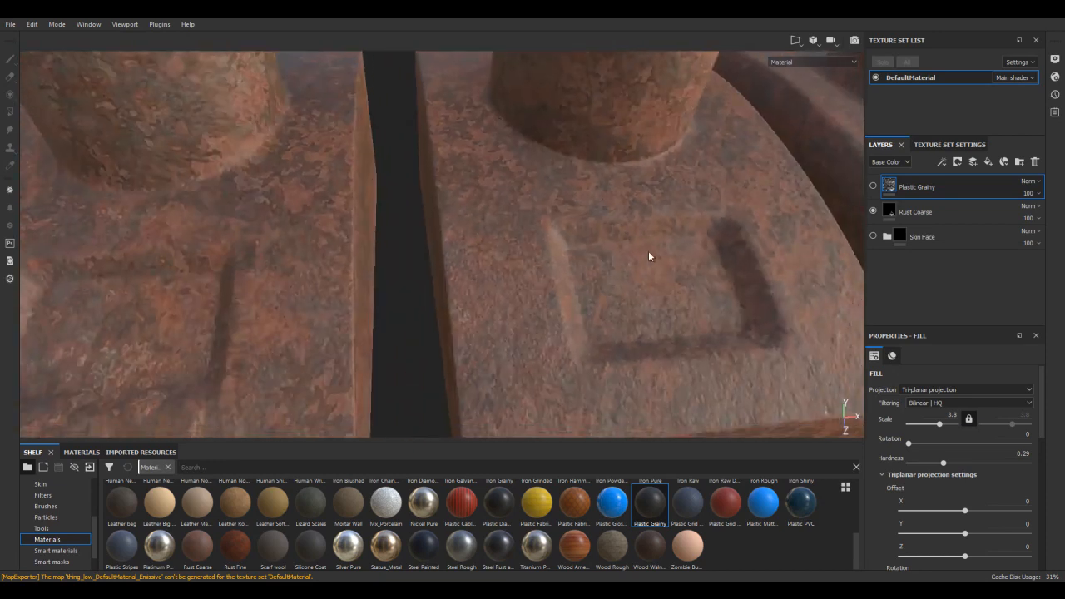
middle_click_drag(663, 225, 611, 173, "alt")
right_click_drag(610, 172, 653, 204, "alt")
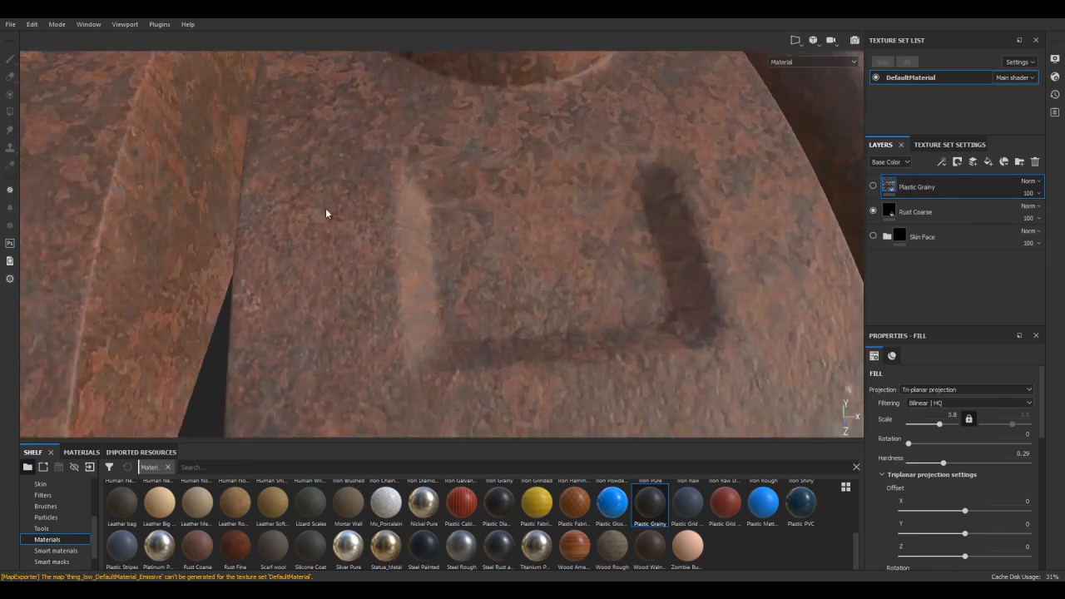
left_click_drag(701, 151, 613, 252, "alt")
right_click_drag(447, 247, 601, 261, "alt")
scroll(616, 268, "down", 5)
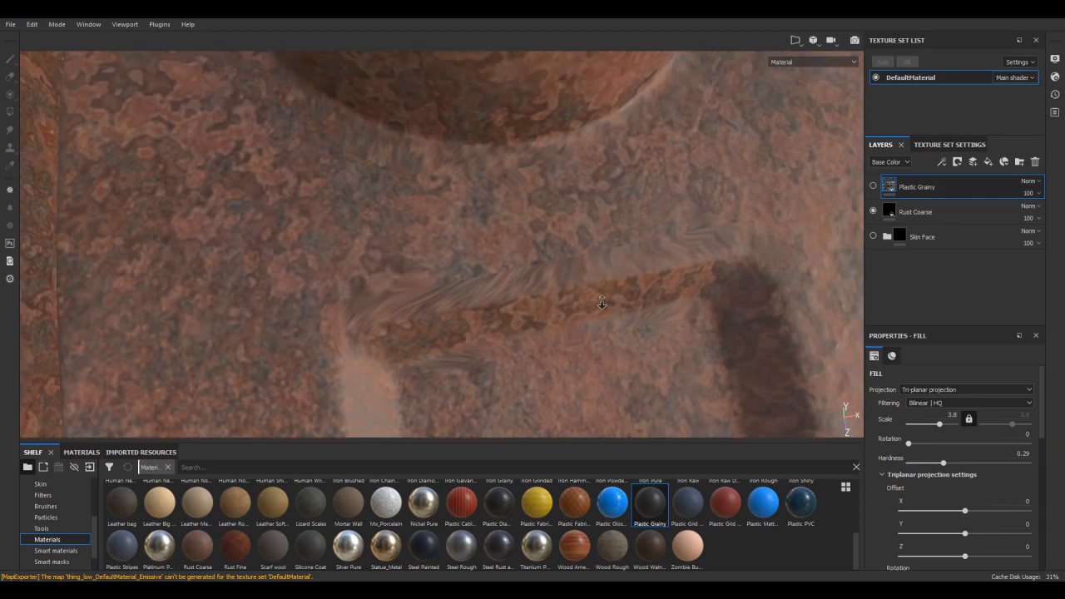
Compare the Rust Coarse texture around the column bases of the smoothed models up close
middle_click_drag(619, 266, 723, 221, "alt")
left_click_drag(713, 219, 668, 220, "alt")
middle_click_drag(540, 241, 717, 226, "alt")
right_click_drag(717, 225, 667, 374, "alt")
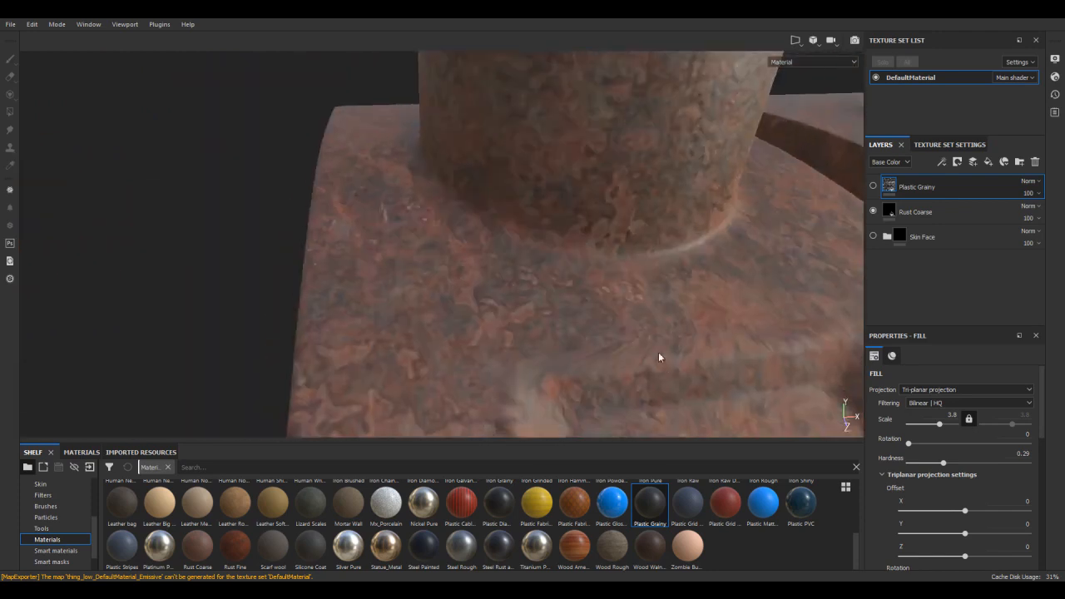
right_click_drag(533, 241, 542, 298, "alt")
left_click_drag(542, 298, 423, 228, "alt")
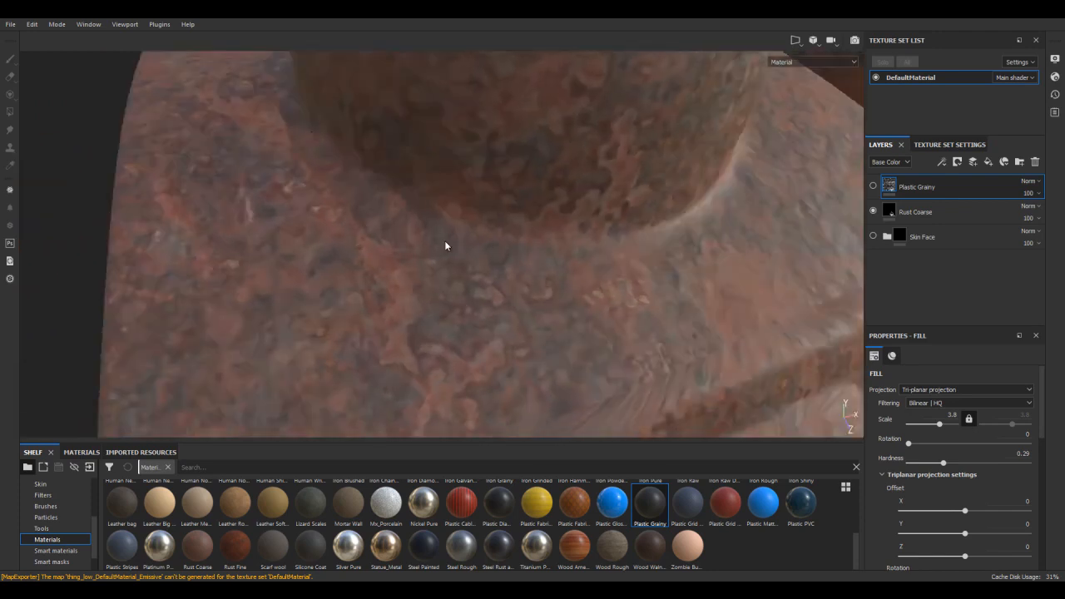
middle_click_drag(507, 250, 368, 282, "alt")
right_click_drag(368, 282, 266, 329, "alt")
middle_click_drag(266, 329, 478, 322, "alt")
middle_click_drag(693, 250, 599, 250, "alt")
right_click_drag(599, 251, 654, 309, "alt")
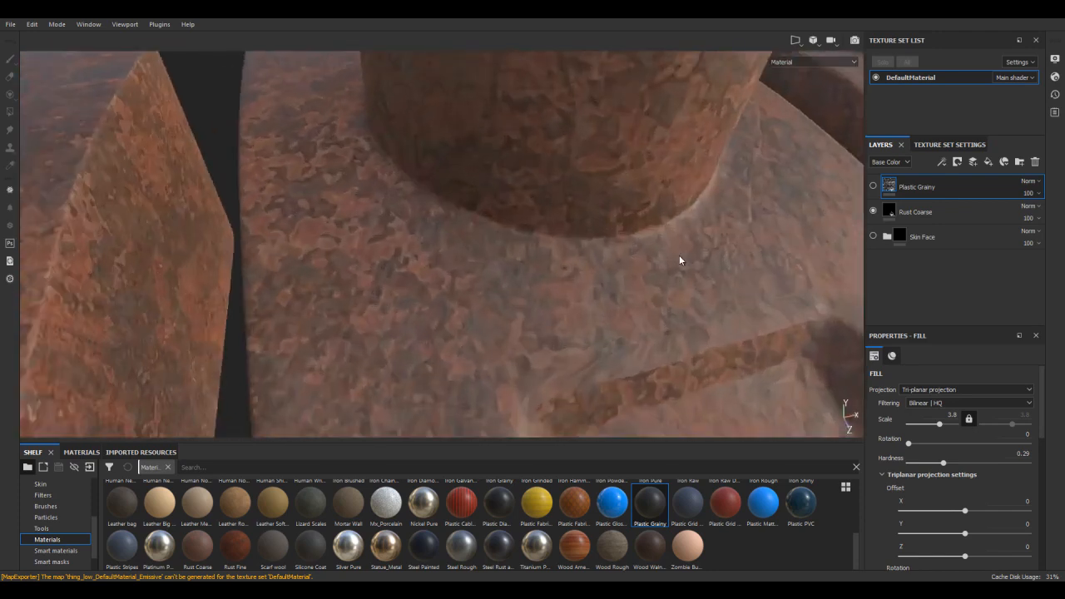
middle_click_drag(545, 213, 587, 188, "alt")
right_click_drag(586, 187, 628, 439, "alt")
middle_click_drag(539, 261, 482, 298, "alt")
right_click_drag(482, 298, 391, 250, "alt")
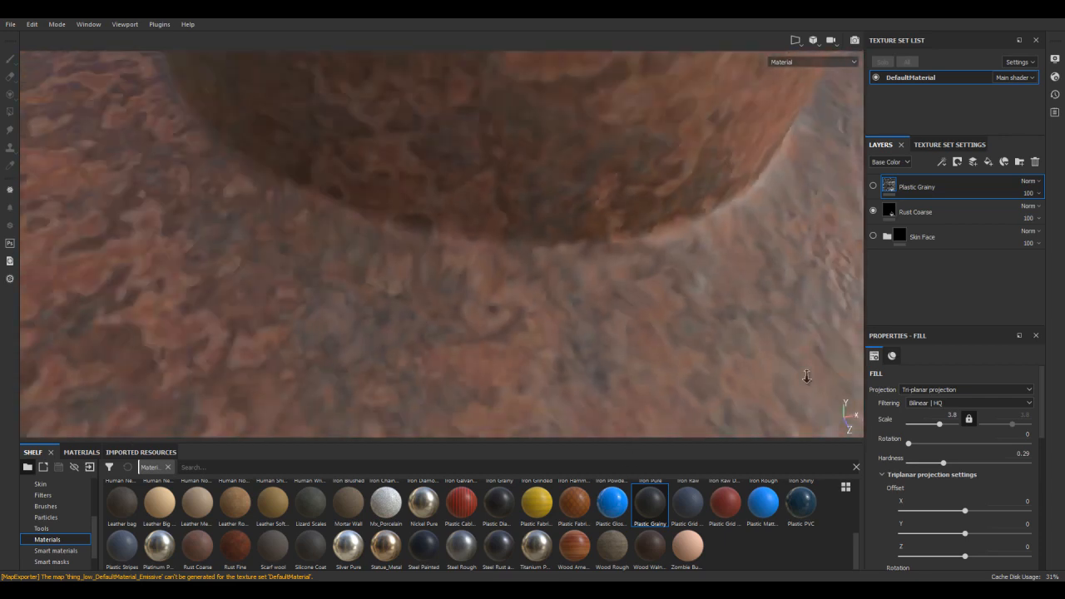
Hide the Rust Coarse layer and show the Skin Face layer group
right_click_drag(791, 362, 599, 208, "alt")
middle_click_drag(598, 207, 730, 253, "alt")
right_click_drag(730, 253, 665, 258, "alt")
middle_click_drag(665, 258, 719, 203, "alt")
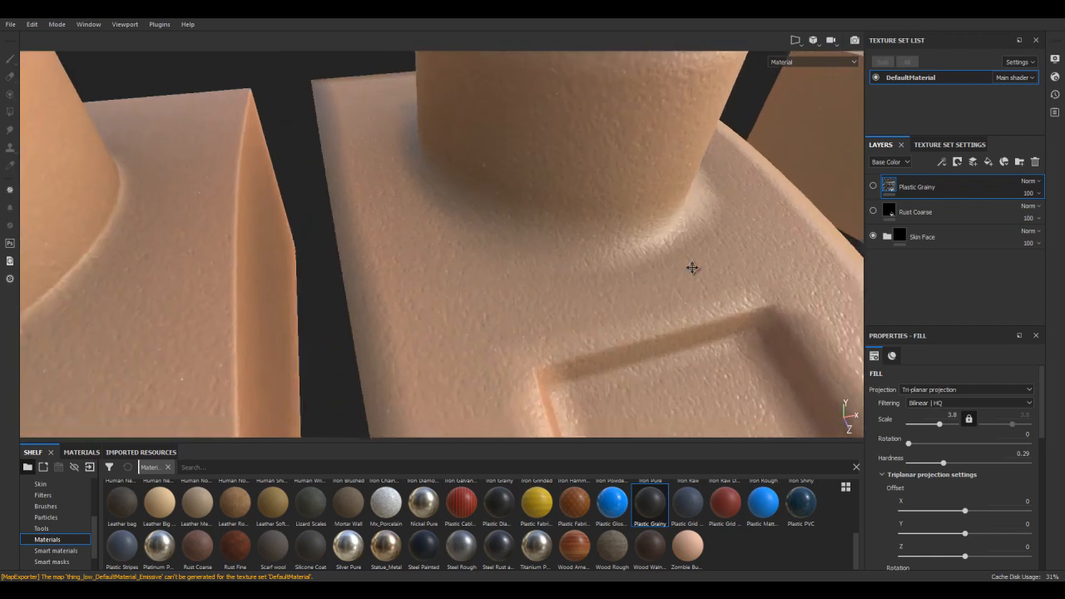
Examine the Skin Face texture around the column base and upper recess edge of the smoothed models
left_click_drag(735, 288, 791, 240, "alt")
right_click_drag(791, 240, 599, 231, "alt")
left_click_drag(599, 231, 552, 181, "alt")
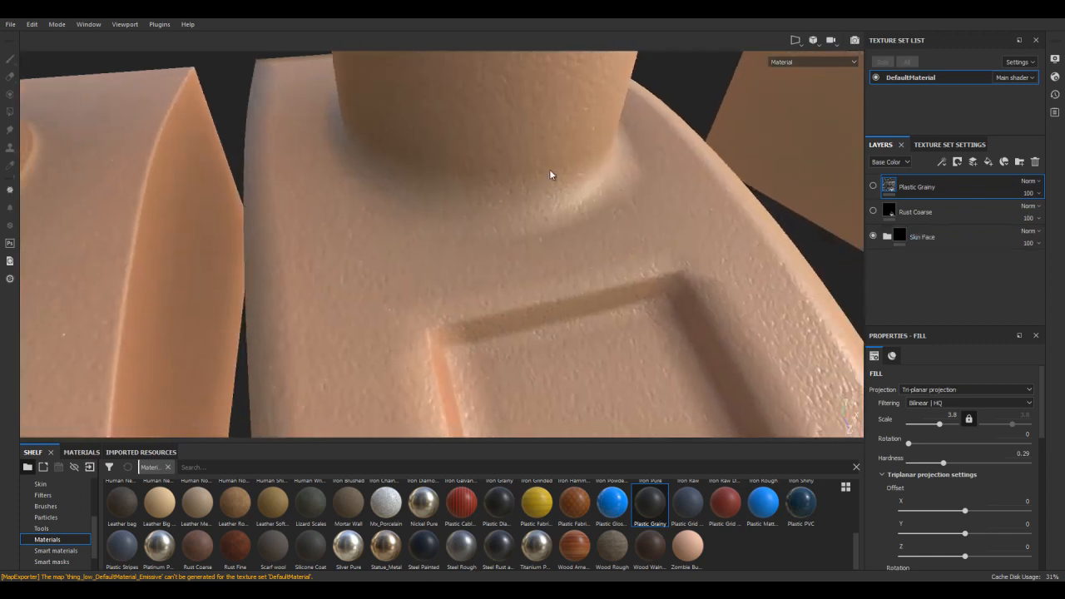
right_click_drag(551, 181, 582, 258, "alt")
middle_click_drag(583, 259, 599, 230, "alt")
right_click_drag(599, 231, 589, 336, "alt")
left_click_drag(589, 335, 636, 172, "alt")
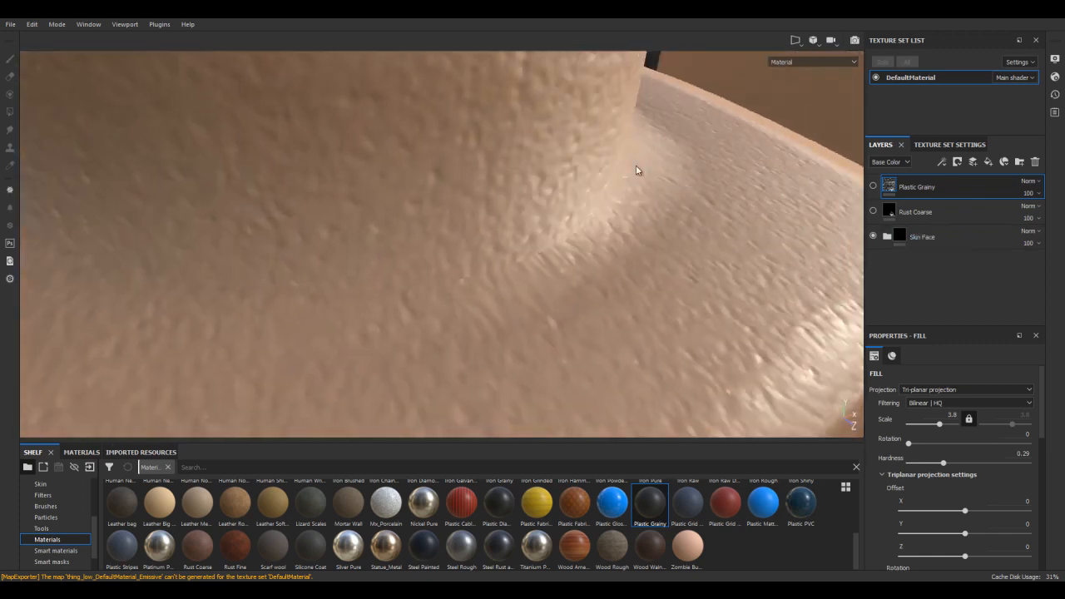
left_click_drag(604, 248, 647, 257, "alt")
middle_click_drag(647, 257, 614, 181, "alt")
left_click_drag(717, 259, 552, 273, "alt")
middle_click_drag(450, 236, 715, 204, "alt")
left_click_drag(576, 261, 400, 202, "alt")
middle_click_drag(399, 202, 732, 257, "alt")
left_click_drag(546, 257, 628, 299, "alt")
middle_click_drag(628, 299, 620, 263, "alt")
left_click_drag(587, 295, 487, 141, "alt")
Compare the Skin Face texture along the edges and recesses of the models, ending with an overview of them all
left_click_drag(706, 363, 675, 222, "alt")
middle_click_drag(558, 305, 599, 245, "alt")
right_click_drag(599, 245, 653, 437, "alt")
right_click_drag(587, 276, 609, 374, "alt")
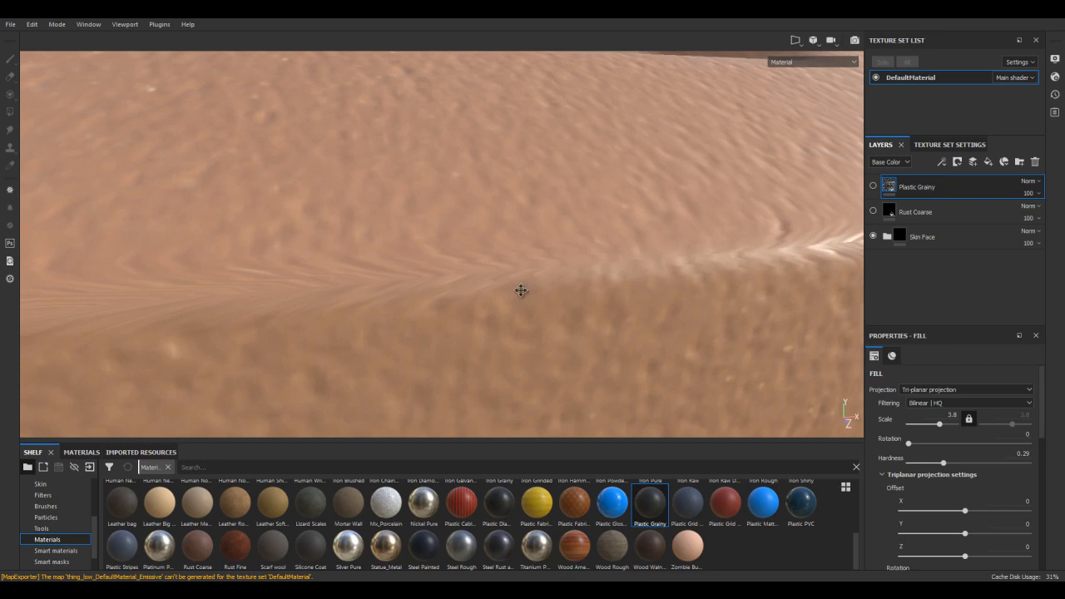
right_click_drag(506, 301, 576, 121, "alt")
right_click_drag(545, 333, 482, 212, "alt")
middle_click_drag(441, 250, 275, 221, "alt")
right_click_drag(582, 171, 664, 221, "alt")
left_click_drag(664, 221, 488, 265, "alt")
left_click_drag(665, 243, 610, 264, "alt")
middle_click_drag(700, 295, 485, 257, "alt")
left_click_drag(695, 268, 687, 266, "alt")
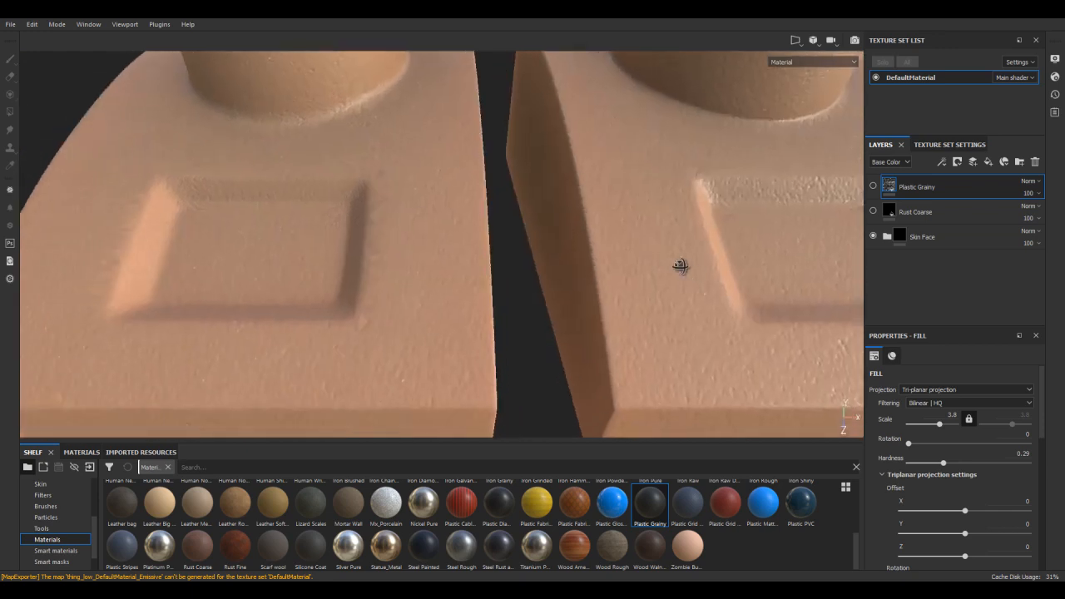
middle_click_drag(687, 266, 528, 241, "alt")
left_click_drag(571, 273, 490, 166, "alt")
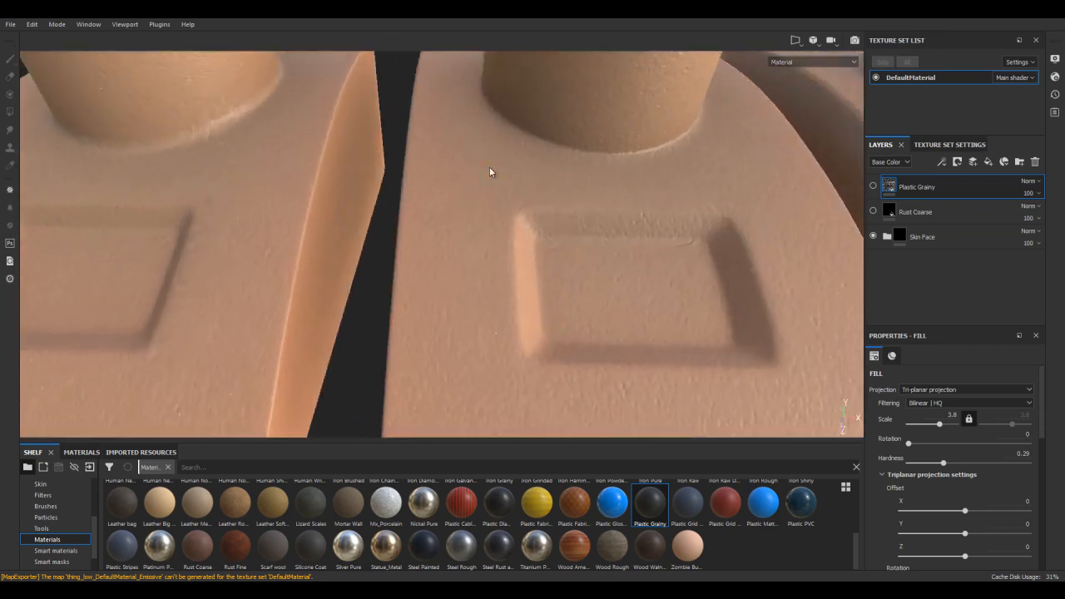
scroll(509, 328, "down", 5)
left_click_drag(508, 329, 769, 254, "alt")
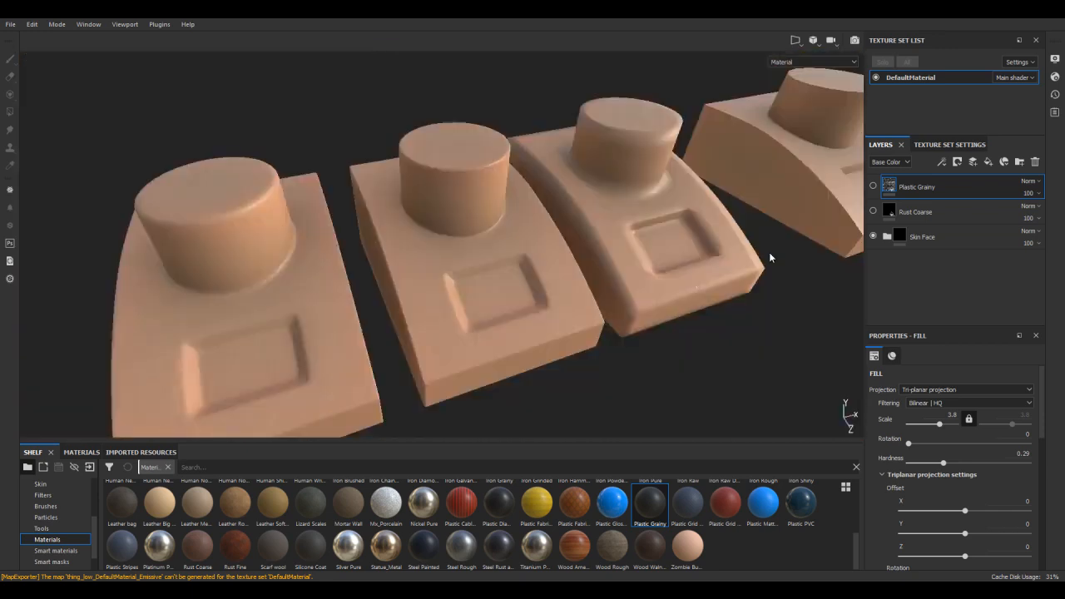
middle_click_drag(507, 250, 602, 266, "alt")
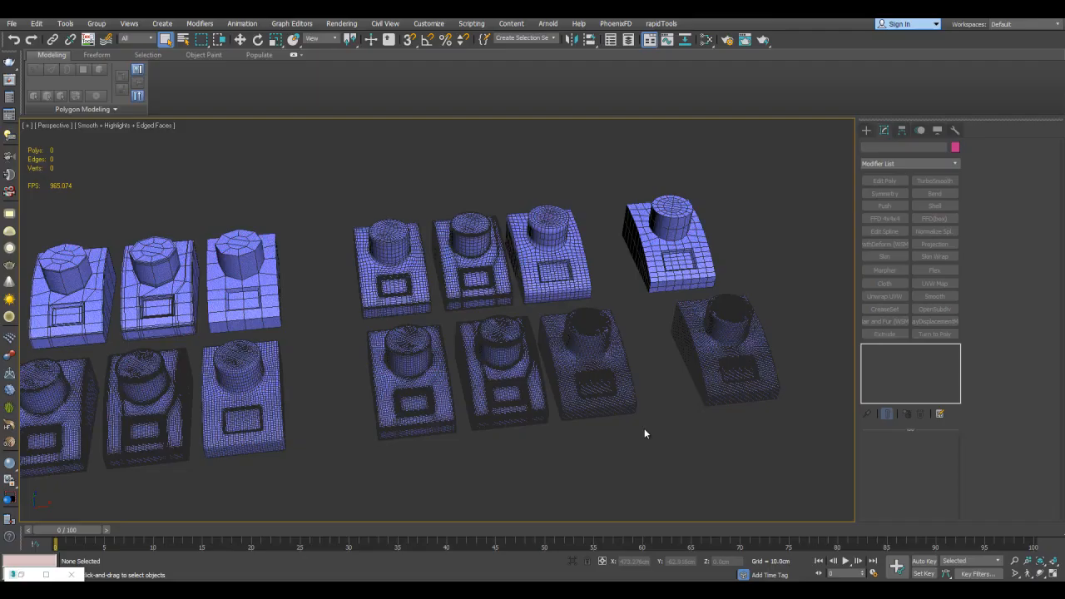
Switch to 3ds Max and isolate the seven models of the back row
middle_click_drag(644, 428, 705, 417)
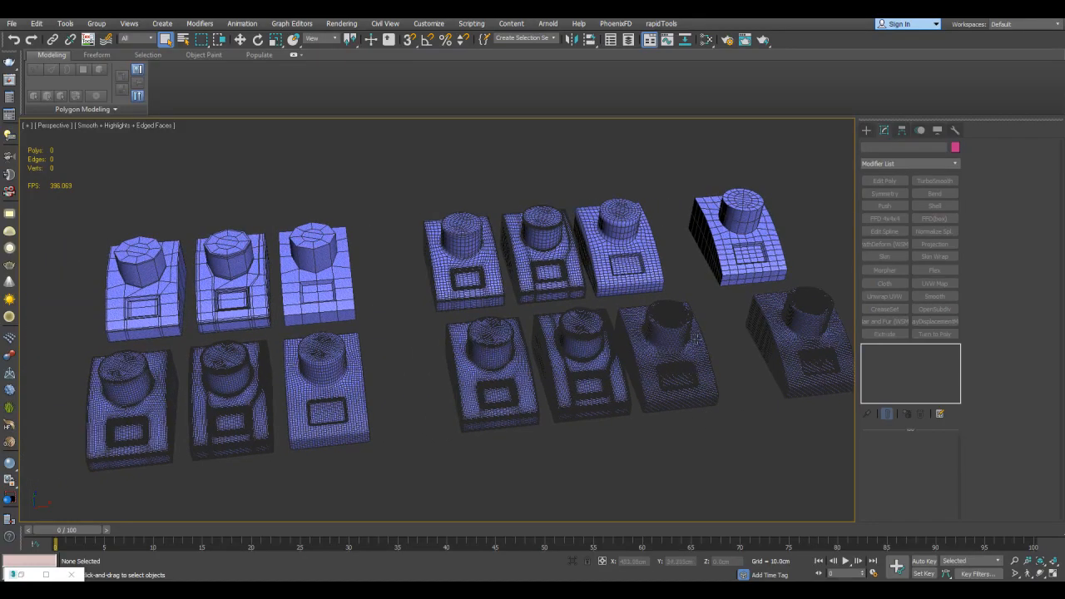
middle_click_drag(601, 260, 574, 261, "alt")
middle_click_drag(248, 239, 259, 245, "alt")
left_click_drag(652, 254, 707, 254)
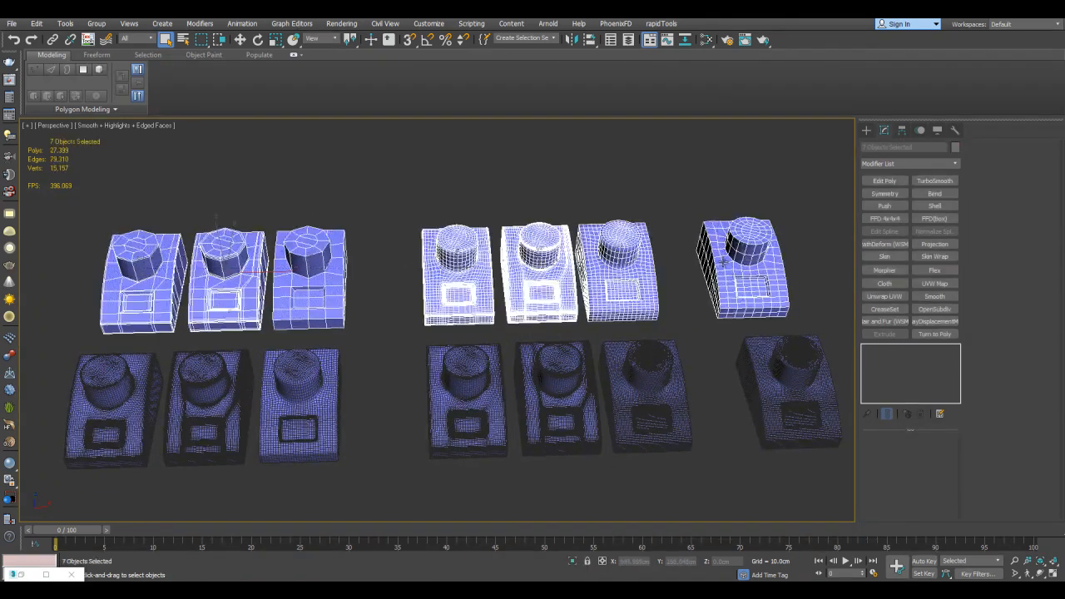
key("alt+q")
Compare the wireframes of the isolated back-row models and exit isolation
middle_click_drag(456, 302, 624, 256)
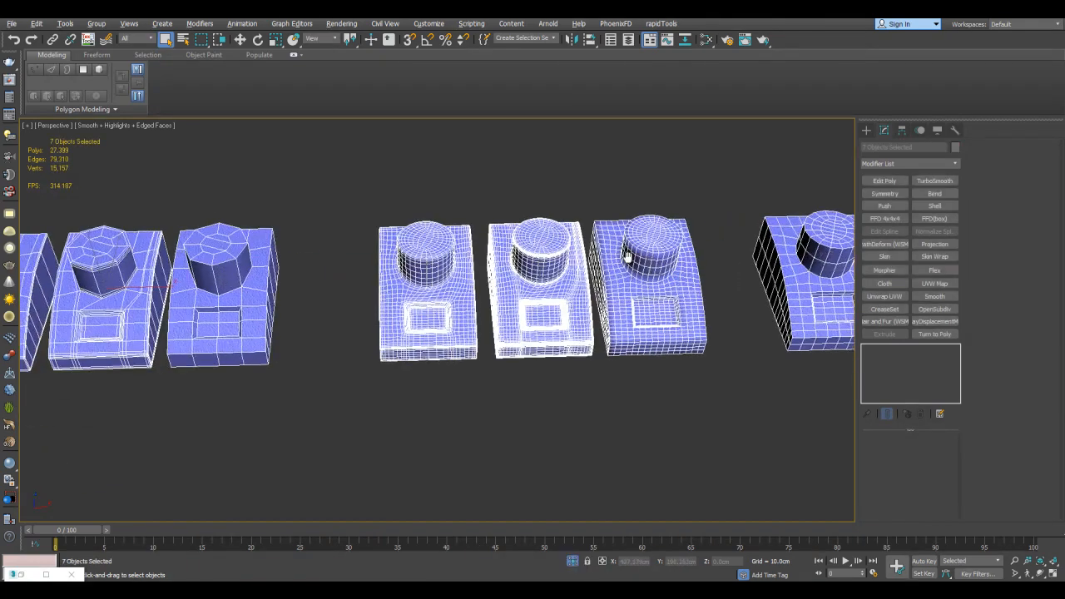
scroll(626, 257, "up", 5)
mouse_move(524, 308)
middle_mouse_down("alt")
mouse_move(563, 288)
mouse_move(531, 305)
middle_mouse_up("alt")
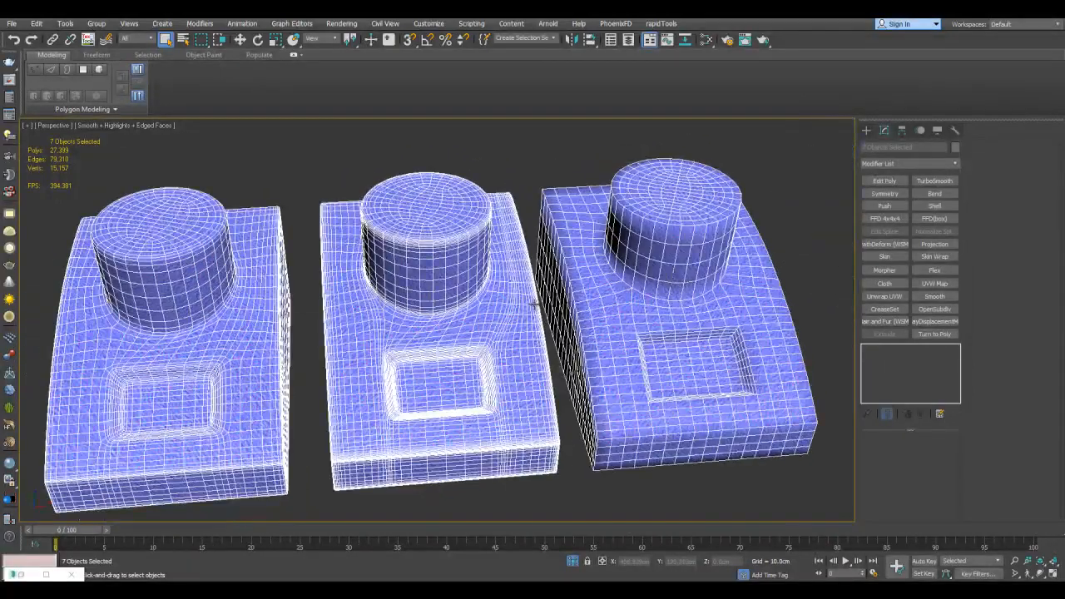
scroll(531, 304, "down", 8)
key("alt+q")
Select smoothed front-row models one by one, including those with TurboSmooth, to compare their polygon counts
left_click_drag(233, 321, 733, 352)
scroll(731, 330, "up", 4)
left_click(524, 294)
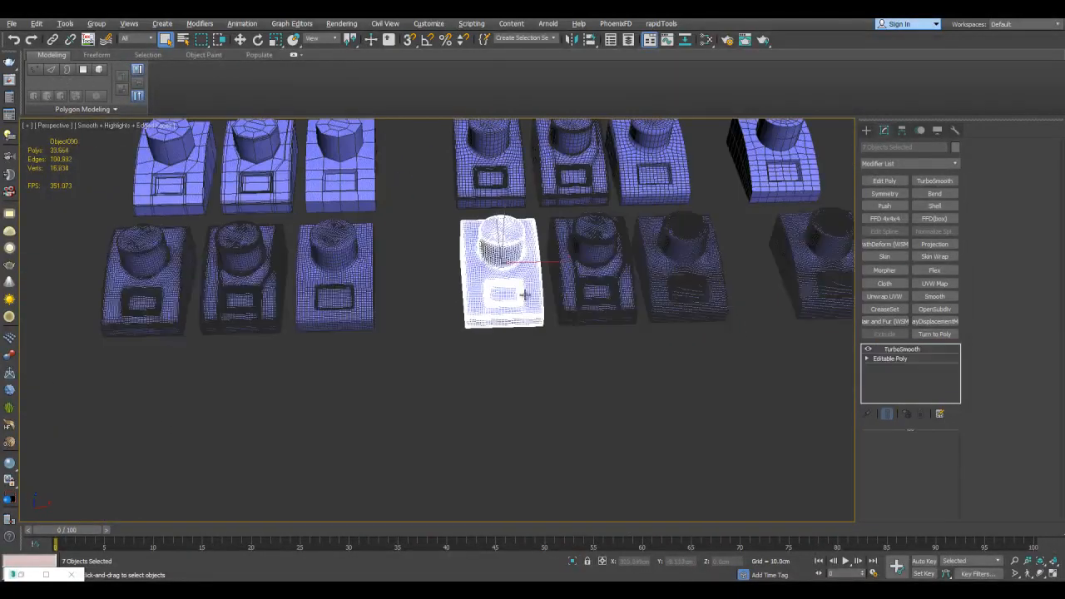
middle_click_drag(170, 279, 430, 289)
scroll(430, 290, "up", 3)
left_click(399, 285)
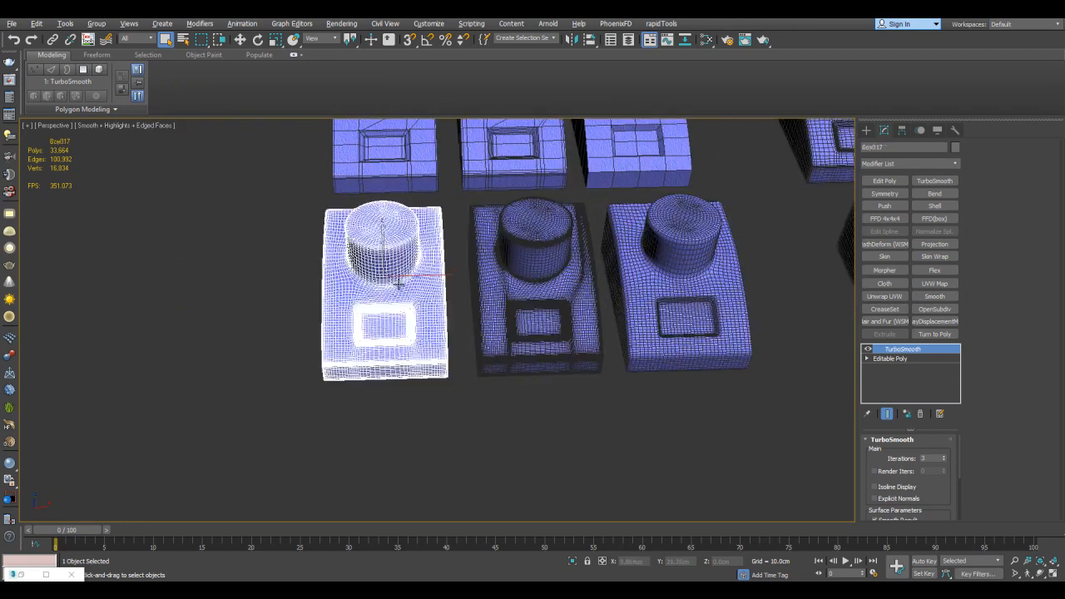
left_click(493, 284)
middle_click_drag(574, 270, 485, 296)
left_click(578, 301)
Check the polygon counts of the remaining front-row models, including the OpenSubdiv versions, and clear the selection
middle_click_drag(658, 289, 588, 298)
middle_click_drag(684, 280, 562, 287)
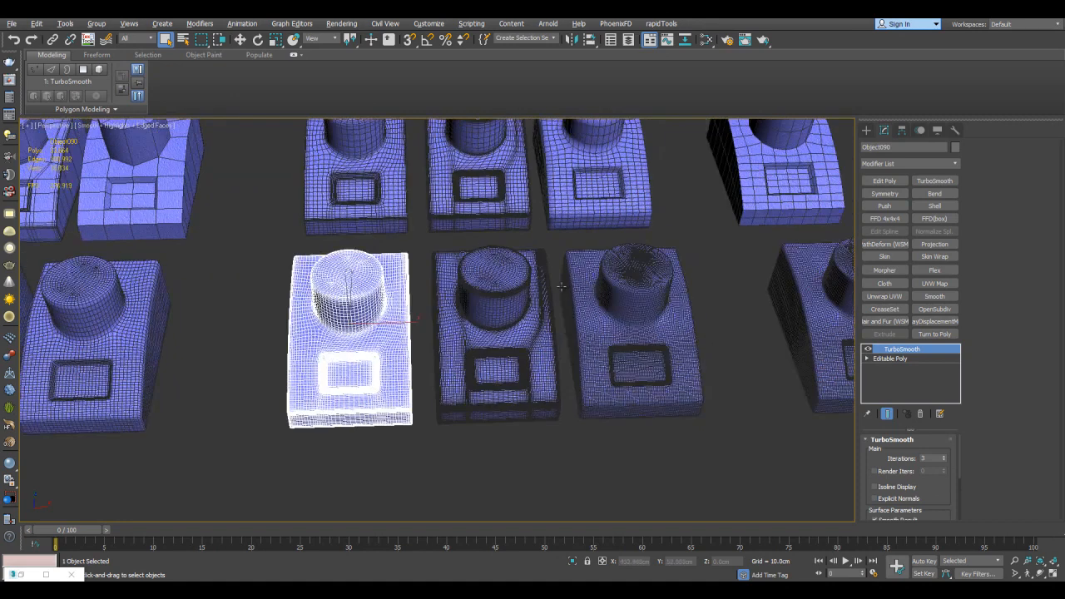
left_click(538, 286)
left_click(628, 289)
middle_click_drag(707, 304, 550, 307)
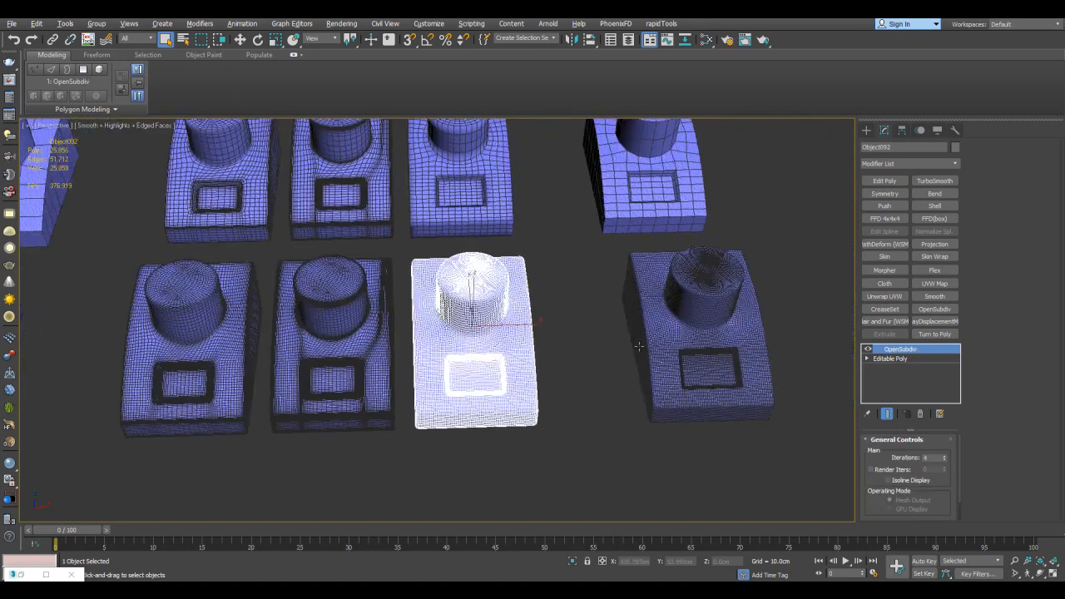
left_click(740, 311)
middle_click_drag(742, 301, 675, 319)
left_click(743, 269)
Turn off the edged-faces display and compare the normal-mapped surfaces of the models
middle_click_drag(745, 273, 812, 273)
key("F4")
middle_click_drag(401, 306, 726, 208)
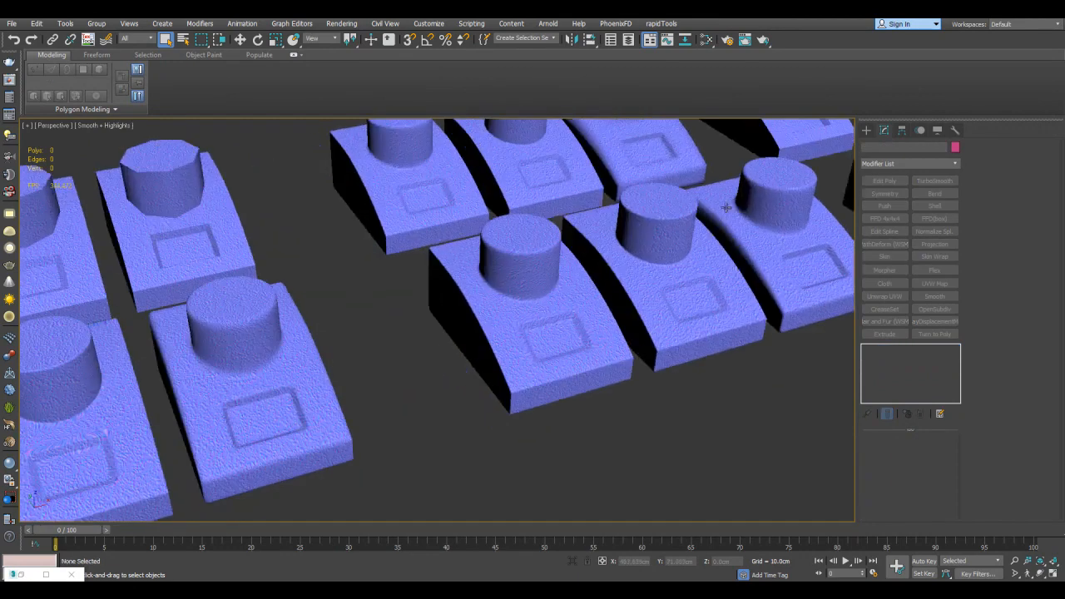
scroll(589, 233, "down", 3)
middle_click_drag(488, 243, 616, 246)
scroll(616, 246, "up", 3)
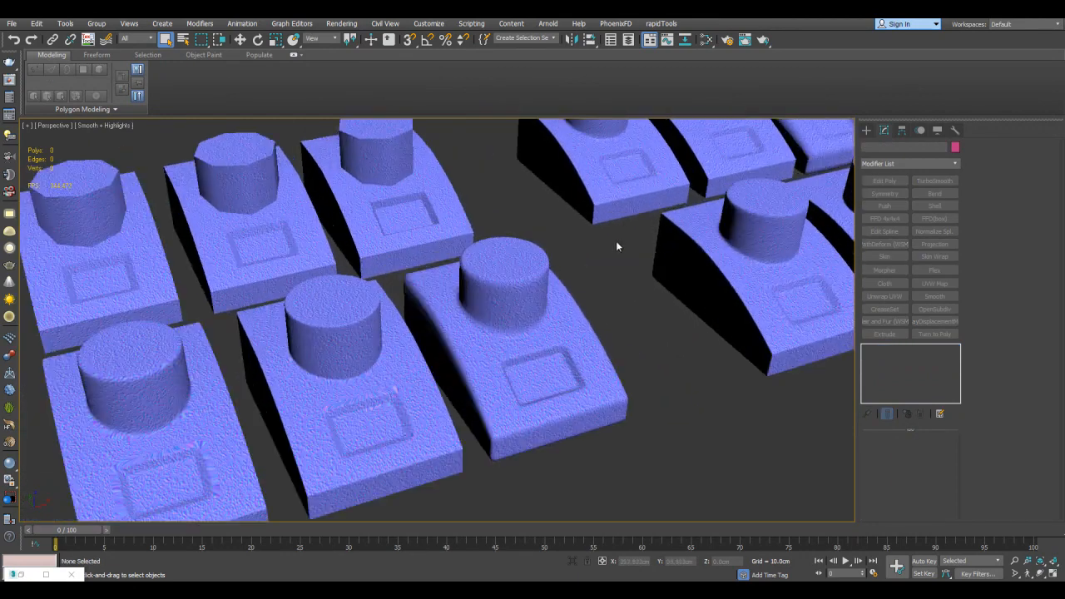
middle_click_drag(510, 325, 620, 251)
scroll(602, 245, "up", 4)
scroll(617, 253, "down", 4)
middle_click_drag(559, 273, 593, 283)
scroll(551, 300, "up", 3)
Select the first TurboSmooth model in the front row and examine the texture stretching around its column and recess
left_click(506, 300)
scroll(613, 252, "down", 2)
scroll(613, 269, "up", 5)
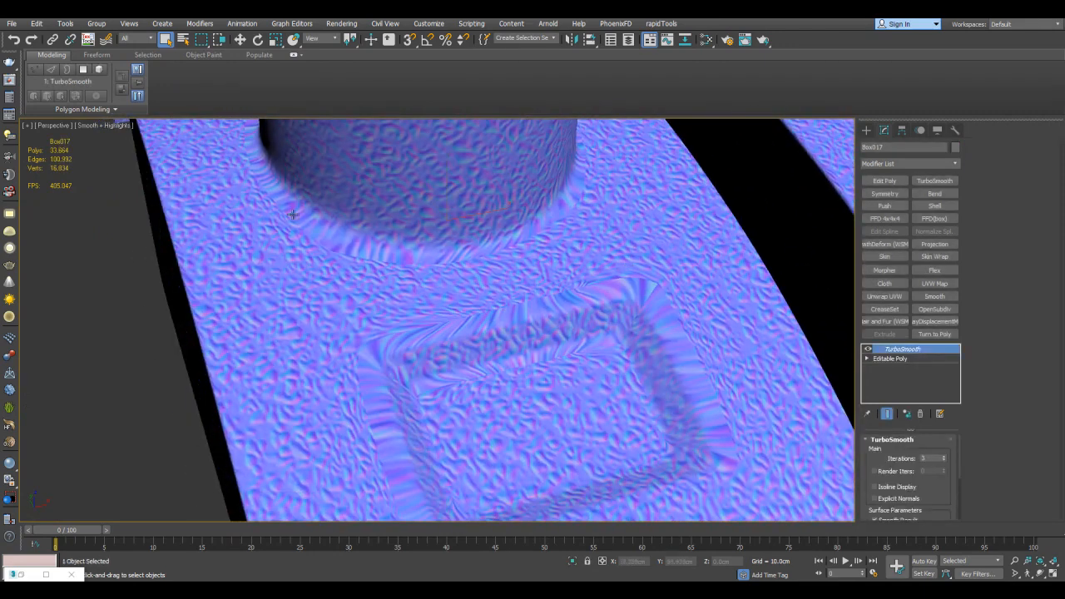
scroll(607, 259, "down", 3)
scroll(615, 262, "up", 2)
Show edged faces and toggle TurboSmooth off and on to compare the first model's base and smoothed meshes
key("F4")
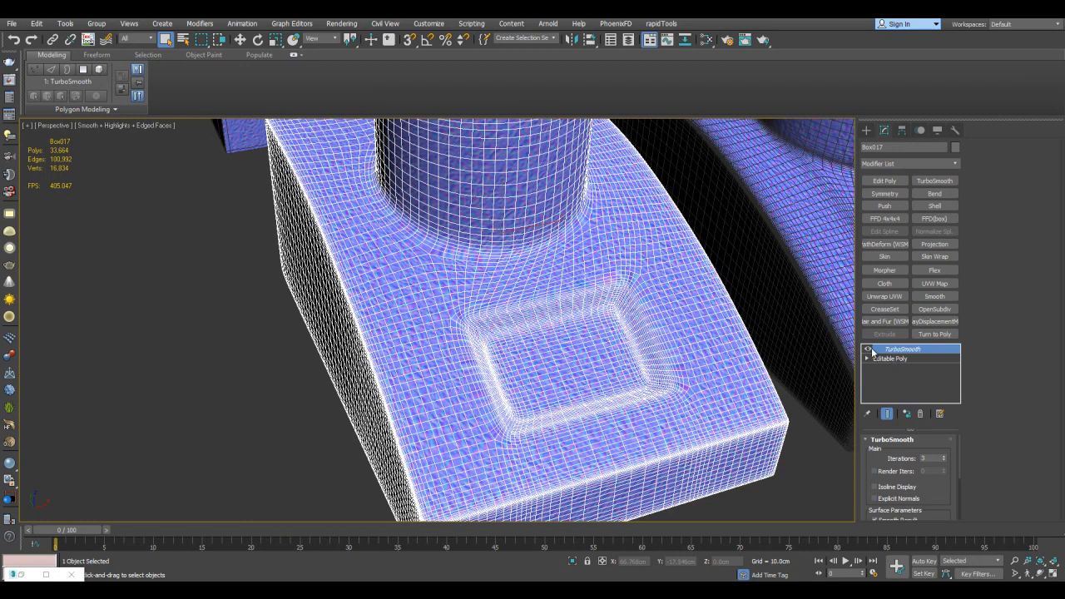
left_click(868, 350)
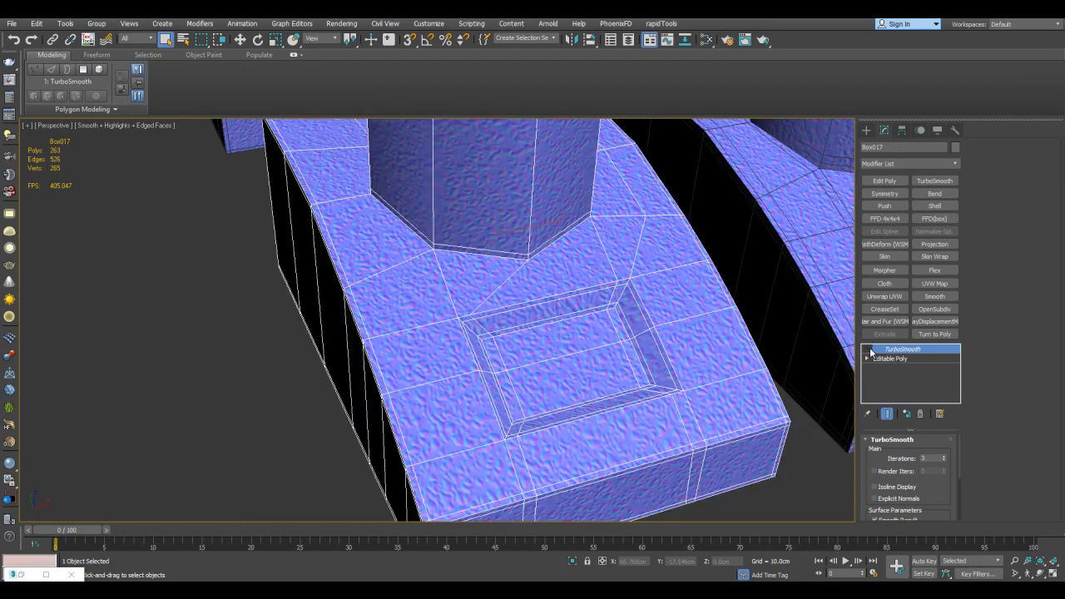
left_click(869, 350)
Select the second front-row TurboSmooth model and inspect its recess with and without edged faces
middle_click_drag(751, 284, 416, 335)
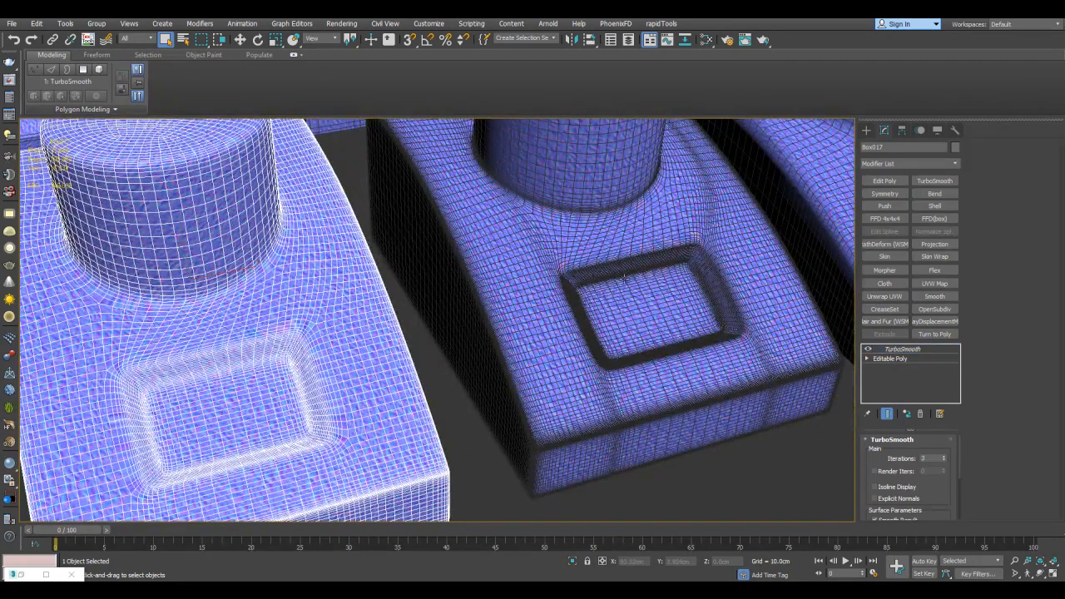
left_click(624, 278)
middle_click_drag(727, 310, 479, 291)
key("F4")
scroll(694, 316, "up", 3)
scroll(479, 291, "up", 3)
middle_click_drag(621, 311, 534, 328)
key("F4")
key("F4")
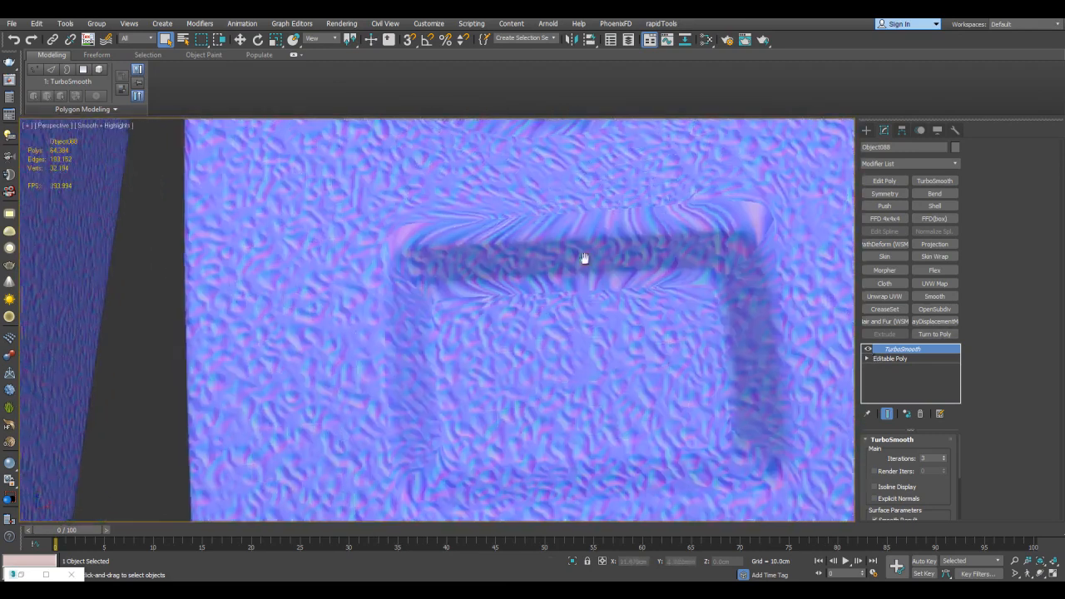
middle_click_drag(576, 252, 577, 202)
Show edged faces, disable TurboSmooth on the second model and examine the support loops around its recess and column
key("F4")
left_click(868, 350)
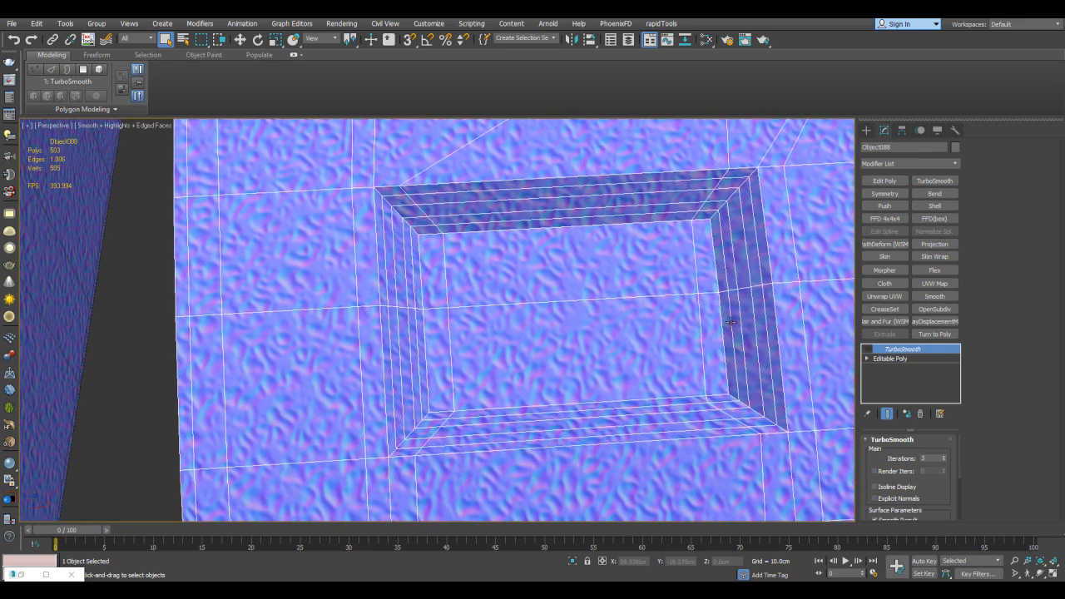
scroll(719, 323, "down", 2)
middle_click_drag(688, 315, 476, 247, "alt")
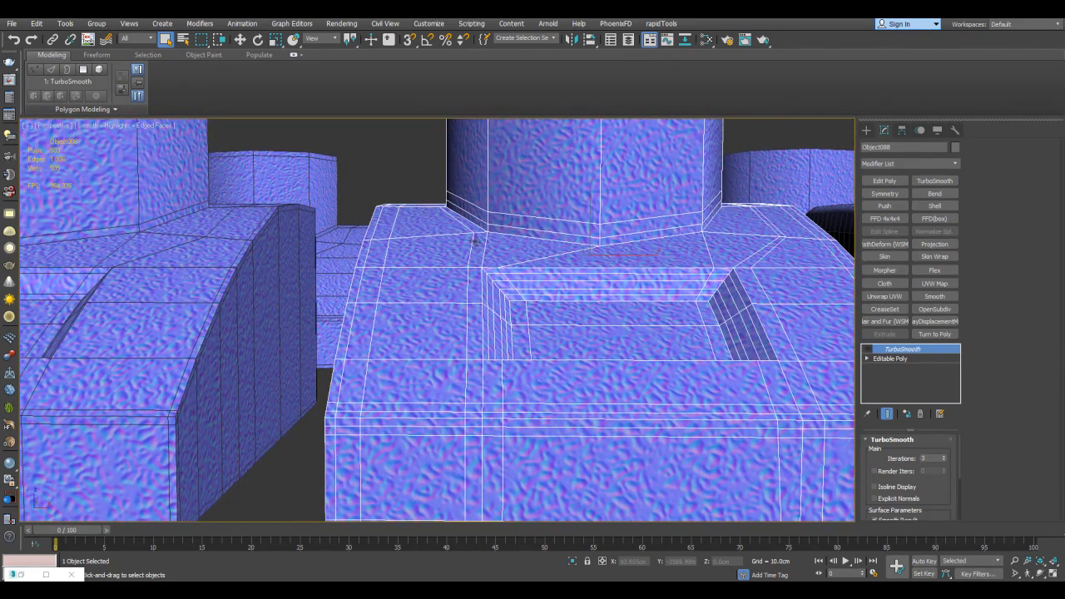
middle_click_drag(787, 296, 692, 332)
scroll(692, 359, "down", 1)
middle_click_drag(683, 252, 657, 245, "alt")
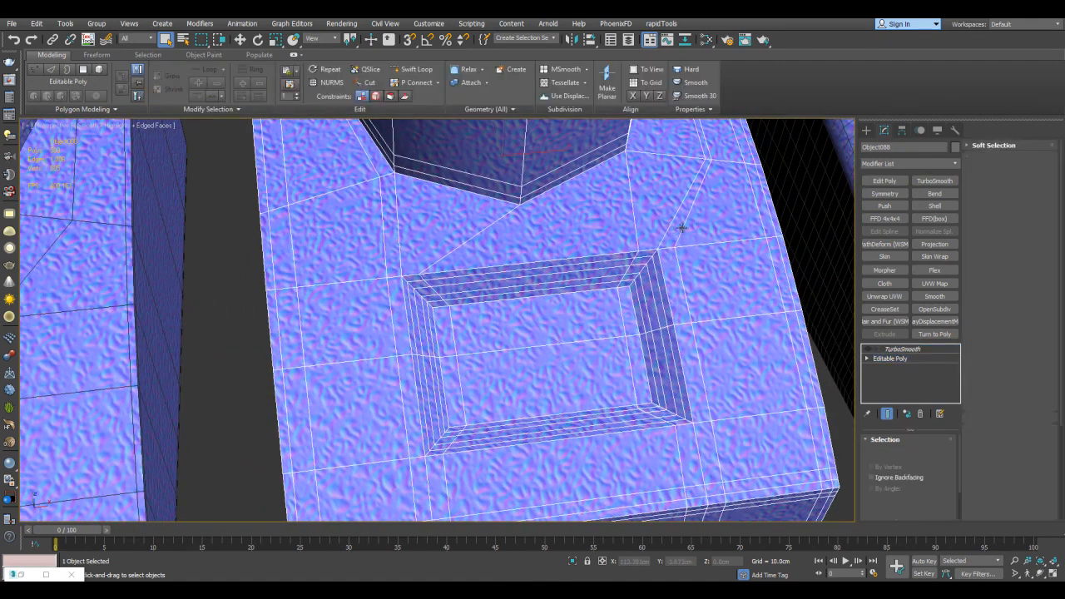
Inspect the vertices of the second front-row model's base mesh around the recess and clear the selection
key("1")
key("w")
scroll(681, 232, "down", 3)
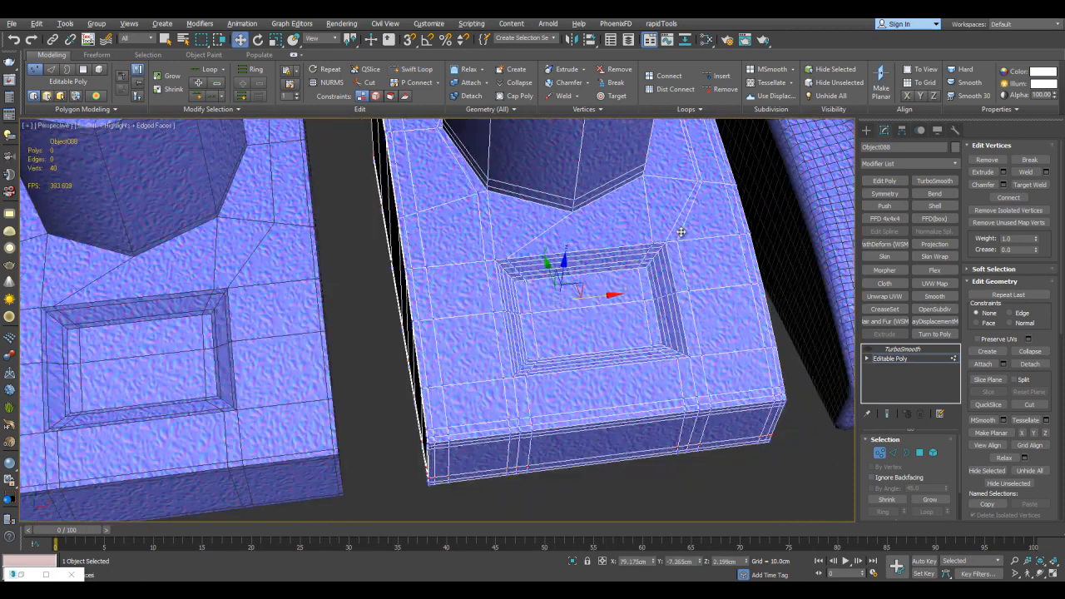
key("1")
key("q")
scroll(762, 254, "up", 3)
left_click(781, 342)
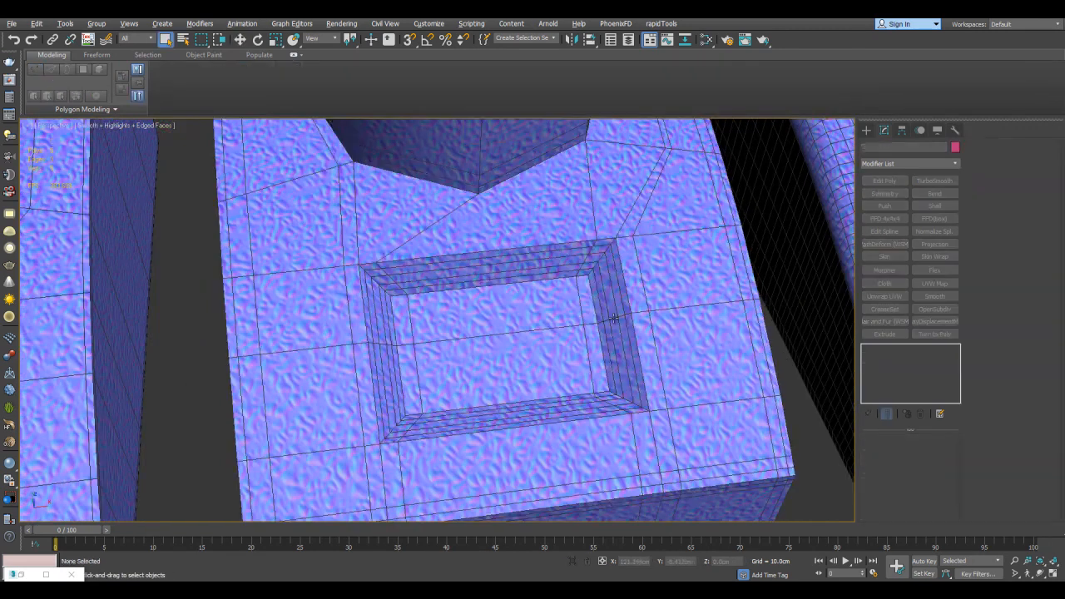
Hide edged faces, re-enable TurboSmooth on the second front-row model and examine the texture around its recess
key("F4")
middle_click_drag(586, 301, 667, 287)
left_click(666, 287)
left_click(870, 349)
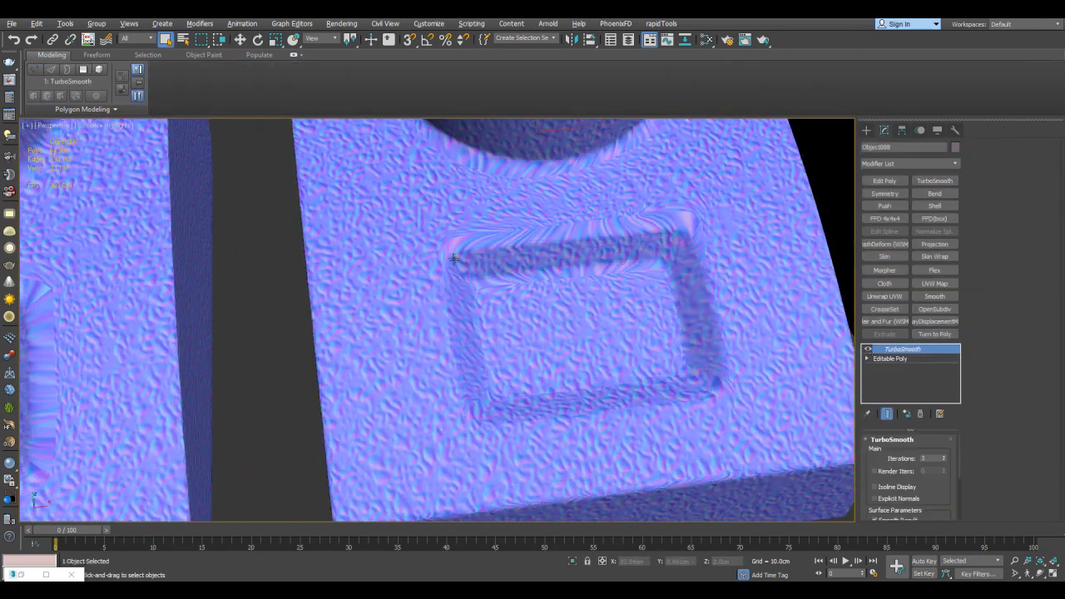
middle_click_drag(446, 288, 479, 346)
middle_click_drag(517, 223, 639, 266)
scroll(616, 323, "down", 6)
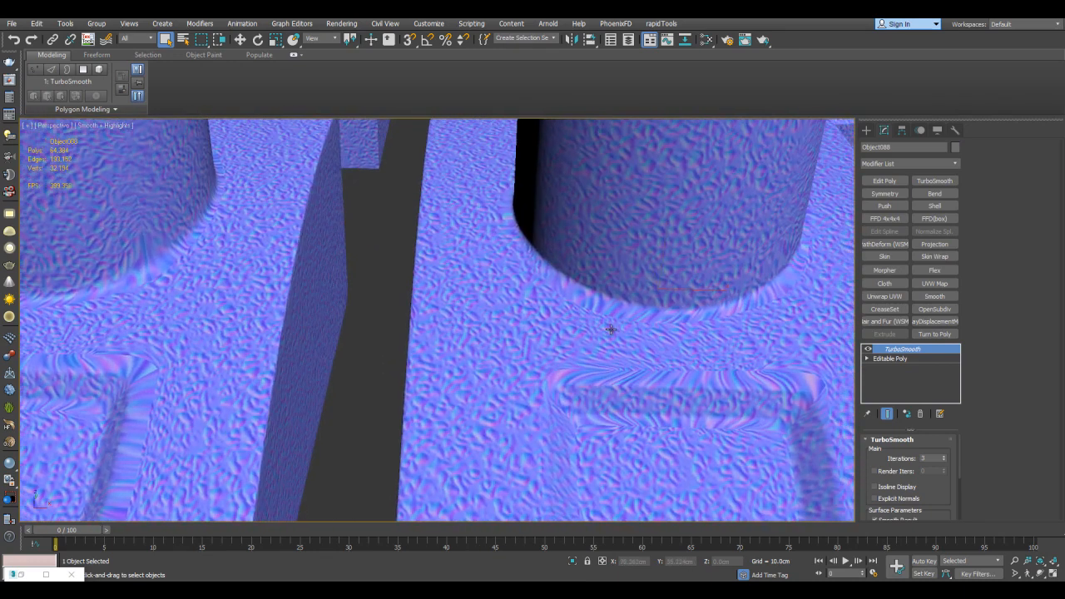
Examine the texture on the second model's column, from its sides up to the top rim
scroll(384, 264, "up", 4)
middle_click_drag(384, 263, 654, 290)
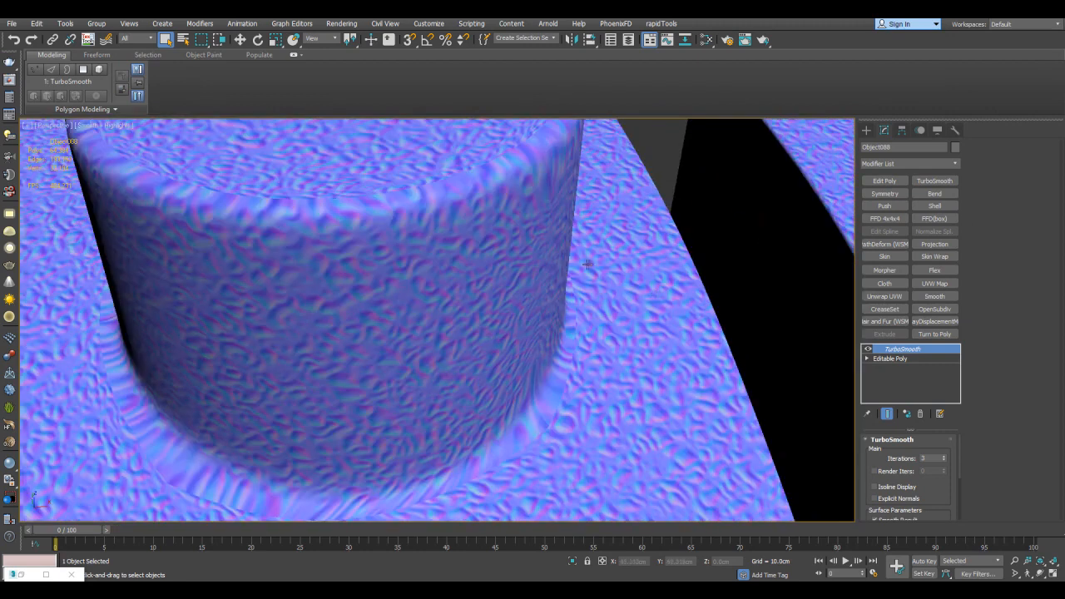
middle_click_drag(408, 177, 539, 251)
scroll(582, 275, "down", 5)
middle_click_drag(657, 255, 419, 254)
scroll(790, 220, "up", 2)
scroll(568, 272, "up", 5)
middle_click_drag(799, 219, 852, 307)
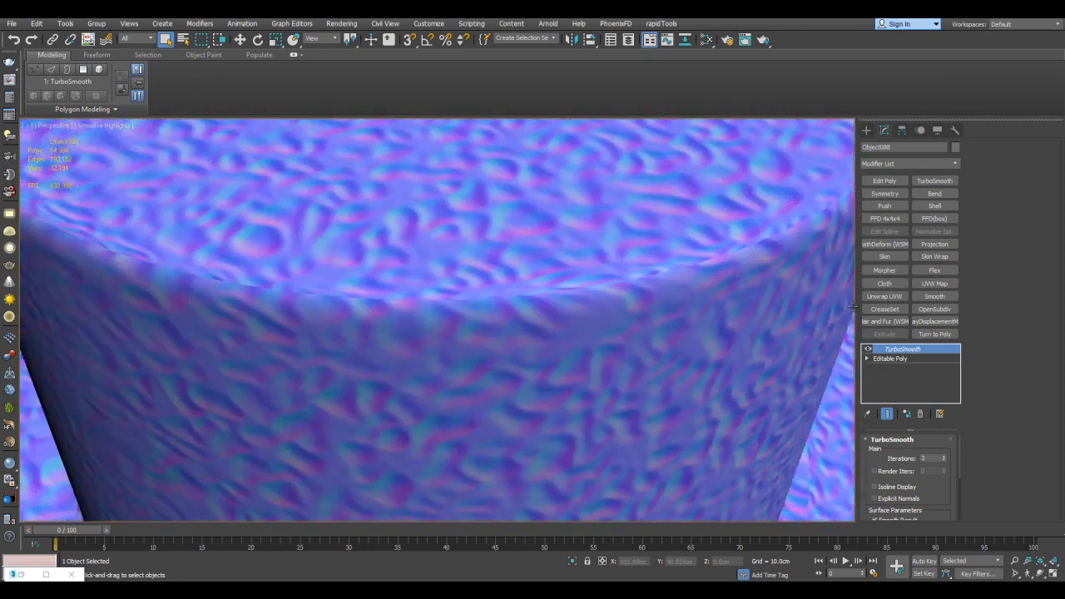
Toggle TurboSmooth and edged faces to compare the texture and mesh density along the column's top rim
left_click(866, 351)
left_click(866, 350)
left_click(867, 350)
left_click(866, 350)
key("F4")
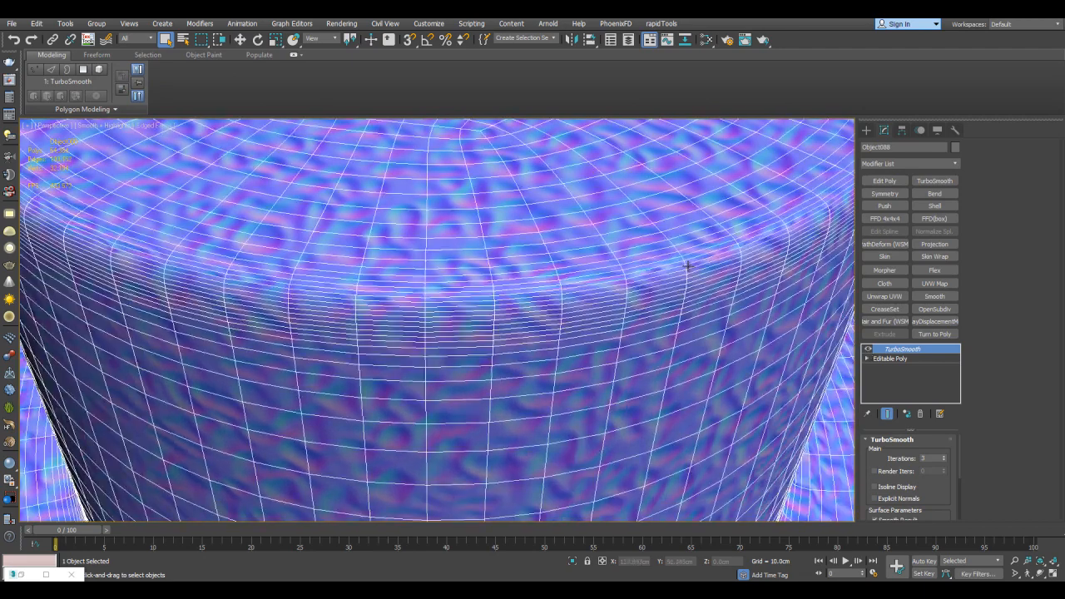
key("F4")
middle_click_drag(429, 296, 362, 288, "alt")
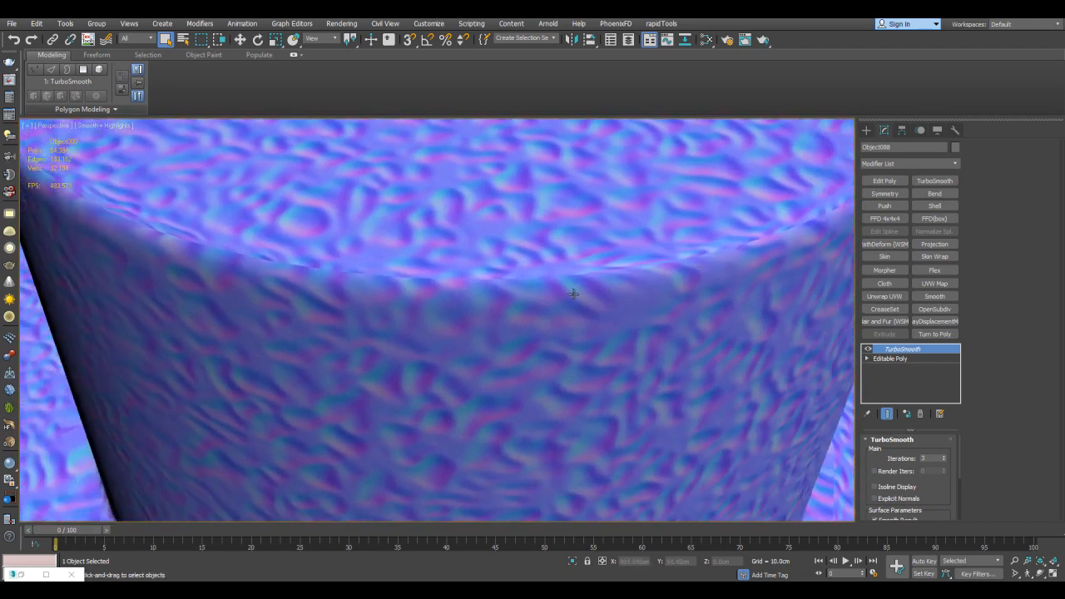
Examine the texture stretching where the second model's column meets the block
scroll(662, 254, "down", 2)
middle_click_drag(661, 254, 651, 283)
scroll(651, 282, "down", 5)
middle_click_drag(653, 352, 656, 308)
scroll(656, 308, "up", 5)
middle_click_drag(475, 238, 707, 301)
scroll(707, 300, "up", 3)
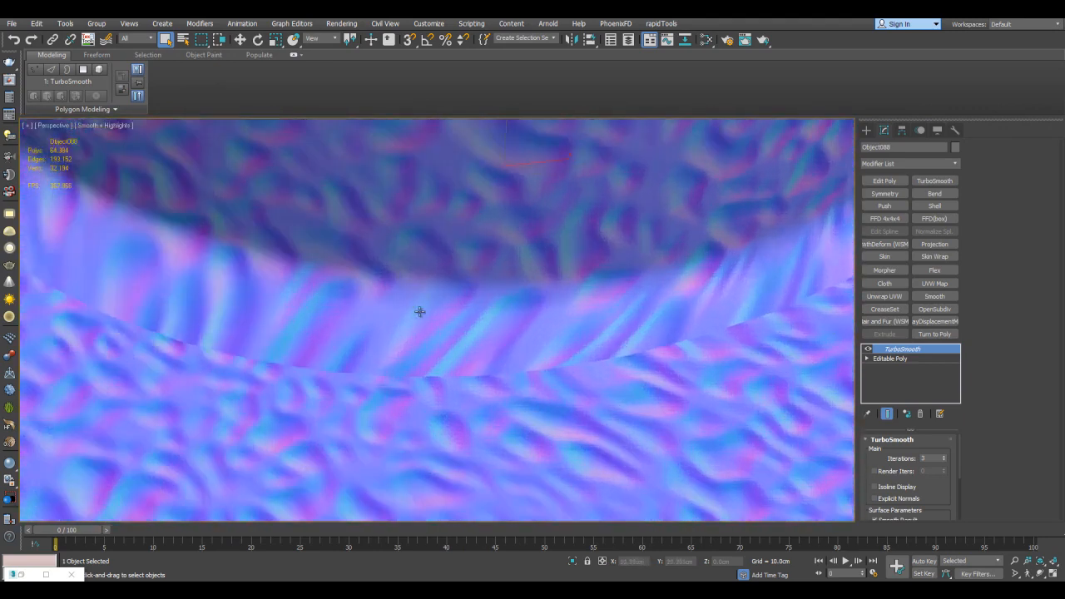
scroll(568, 341, "up", 3)
middle_click_drag(390, 328, 611, 285)
scroll(568, 342, "down", 4)
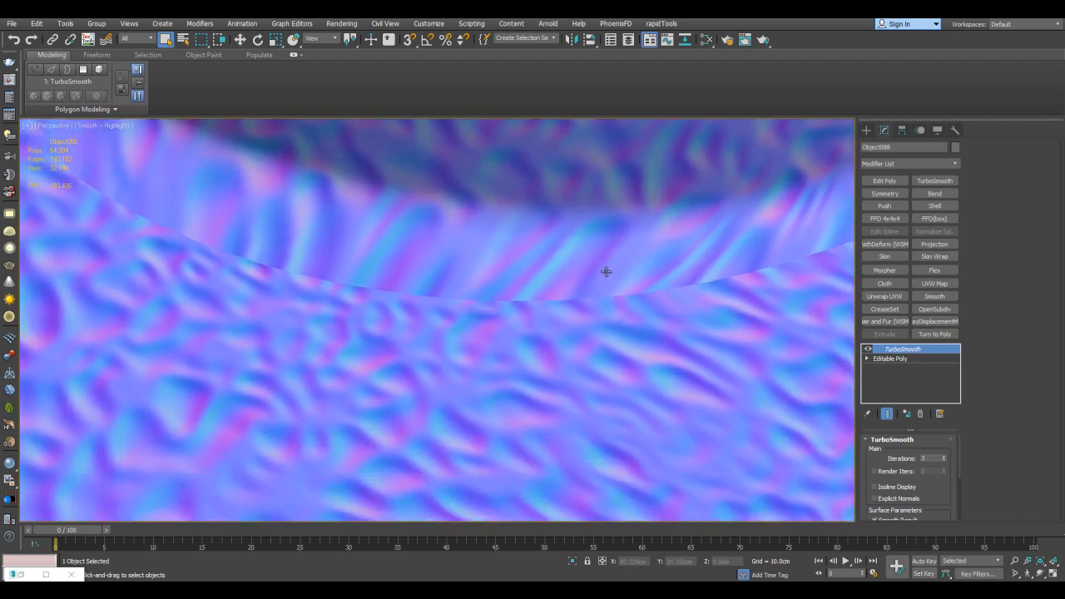
scroll(761, 288, "up", 5)
Select the OpenSubdiv model in the front row and inspect its recess with and without edged faces
scroll(585, 323, "down", 7)
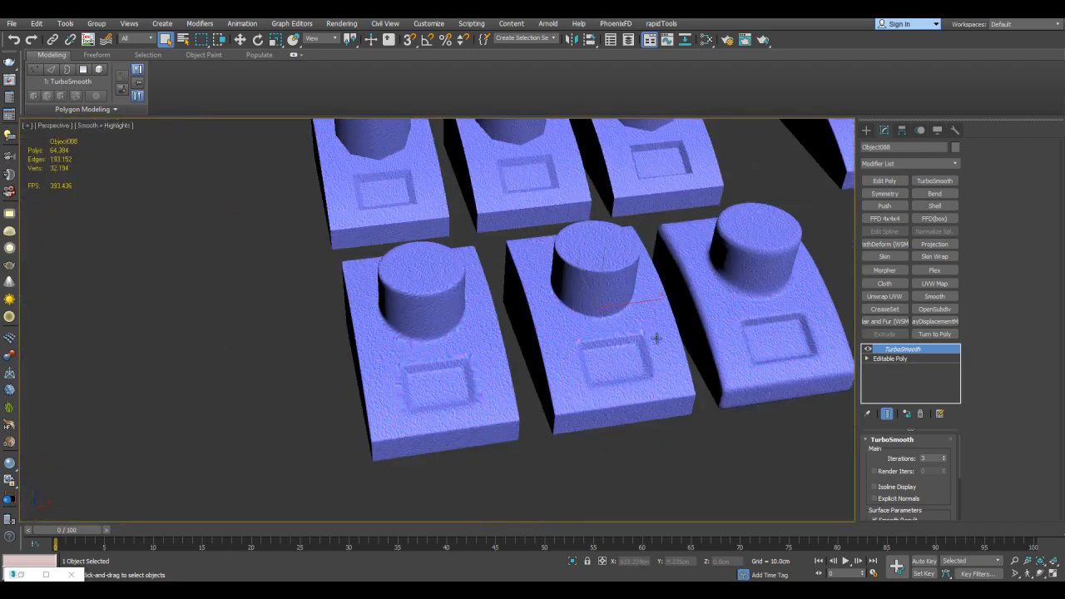
scroll(644, 311, "up", 5)
middle_click_drag(687, 287, 708, 305)
scroll(632, 316, "up", 4)
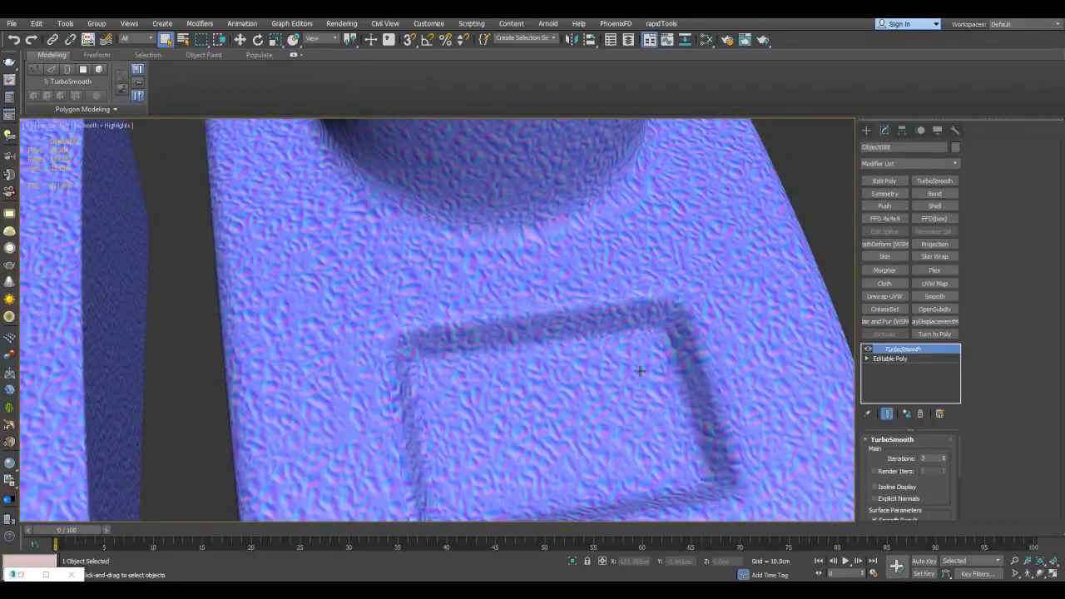
key("F4")
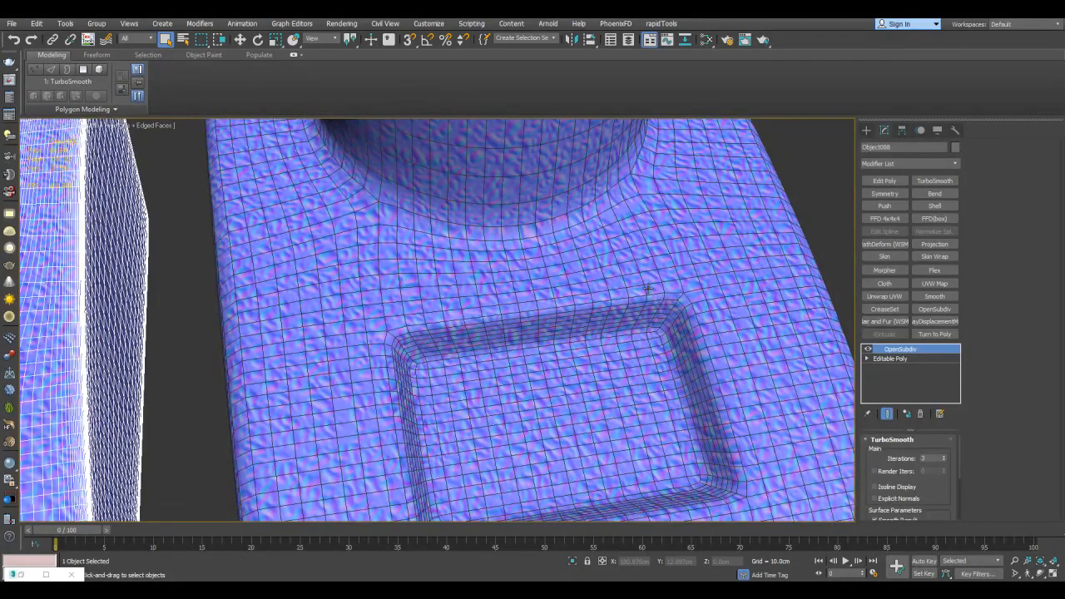
key("F4")
scroll(526, 320, "up", 5)
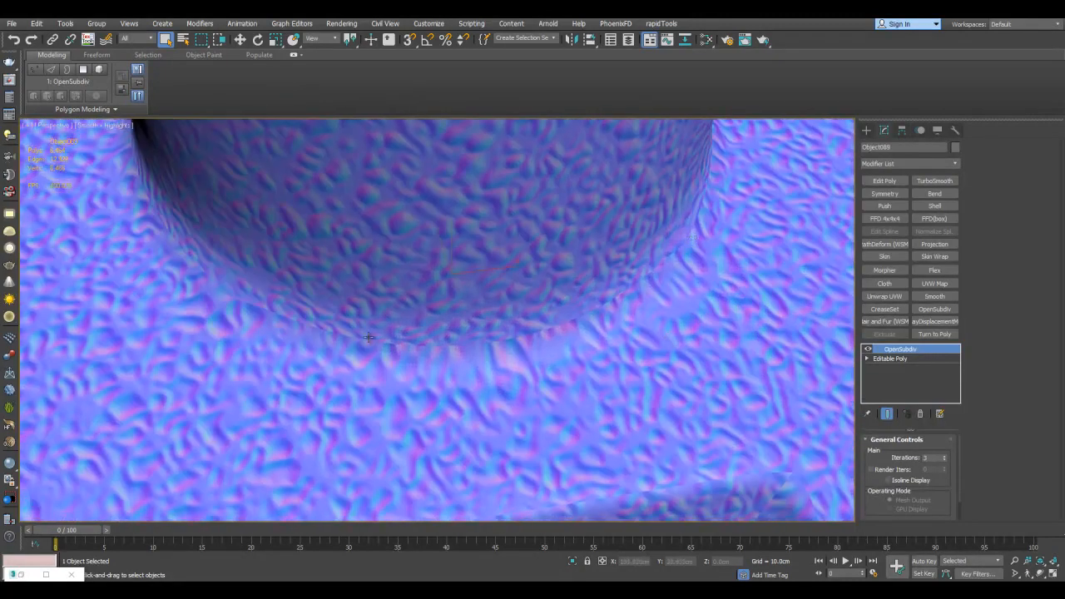
middle_click_drag(530, 367, 550, 231)
middle_click_drag(726, 283, 704, 261)
scroll(703, 260, "up", 2)
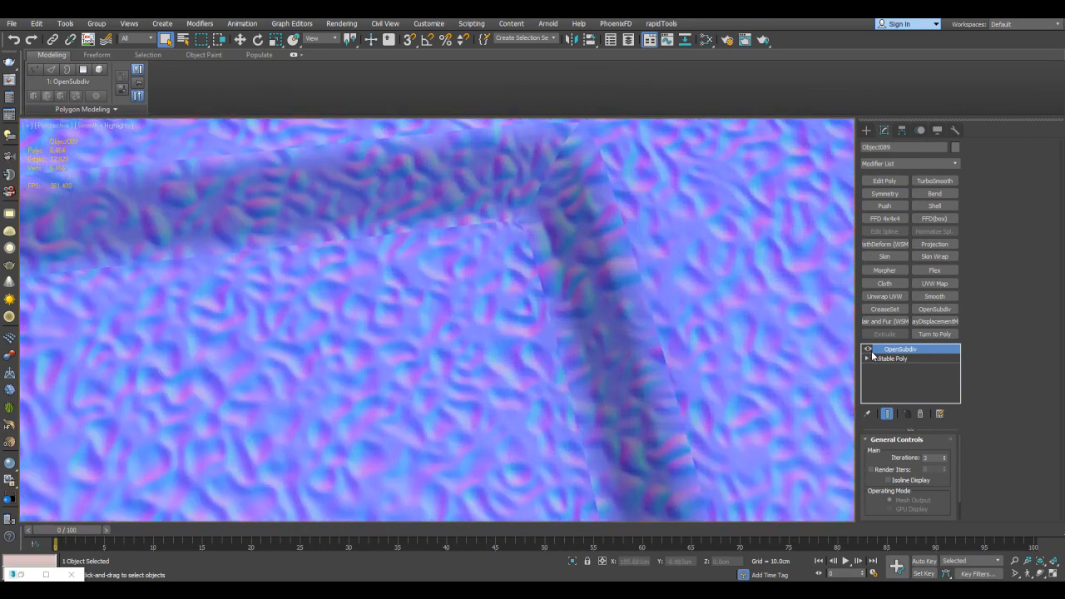
Toggle OpenSubdiv off and on to compare the texture at the recess corner on the base and smoothed meshes
left_click(868, 350)
left_click(867, 350)
scroll(636, 294, "down", 4)
middle_click_drag(636, 341, 701, 307)
scroll(701, 307, "up", 2)
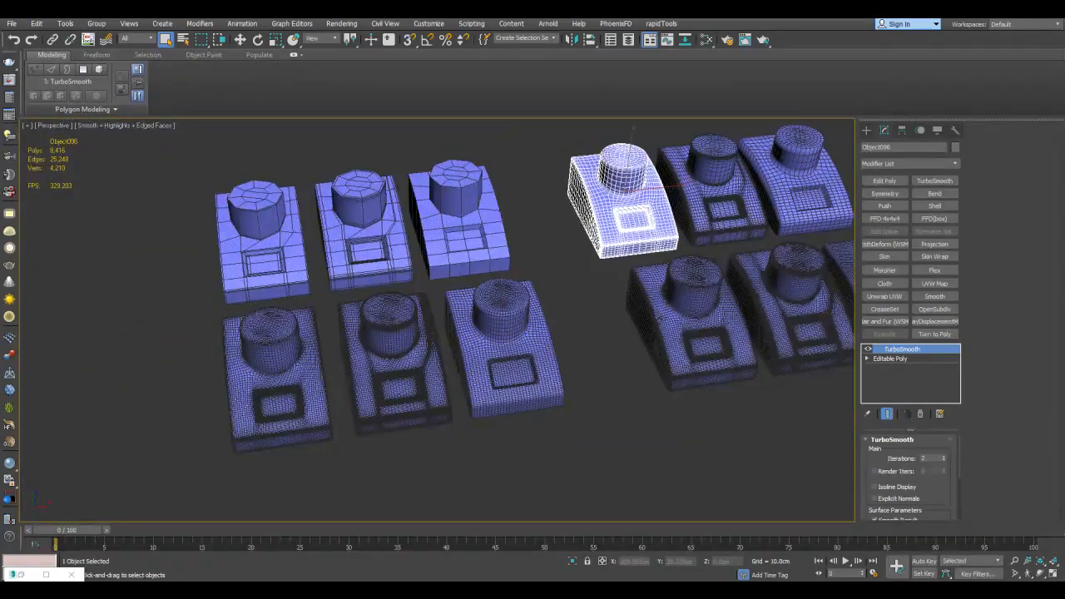
Isolate the first front-row TurboSmooth model with its counterpart from the other group and move the counterpart beside it
middle_click_drag(483, 327, 633, 315)
left_click(378, 374, "ctrl")
key("alt+q")
left_click(589, 321)
key("w")
left_click_drag(669, 287, 418, 317)
Compare the texture stretching around the columns and recesses of the two isolated TurboSmooth models
scroll(404, 336, "up", 5)
middle_click_drag(404, 336, 577, 264)
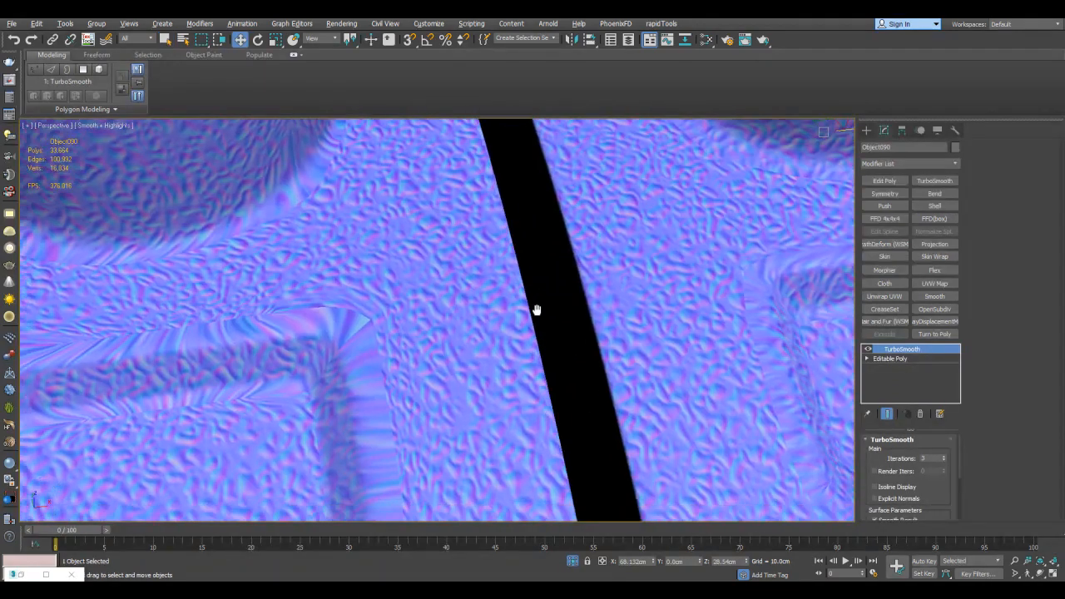
scroll(589, 294, "down", 5)
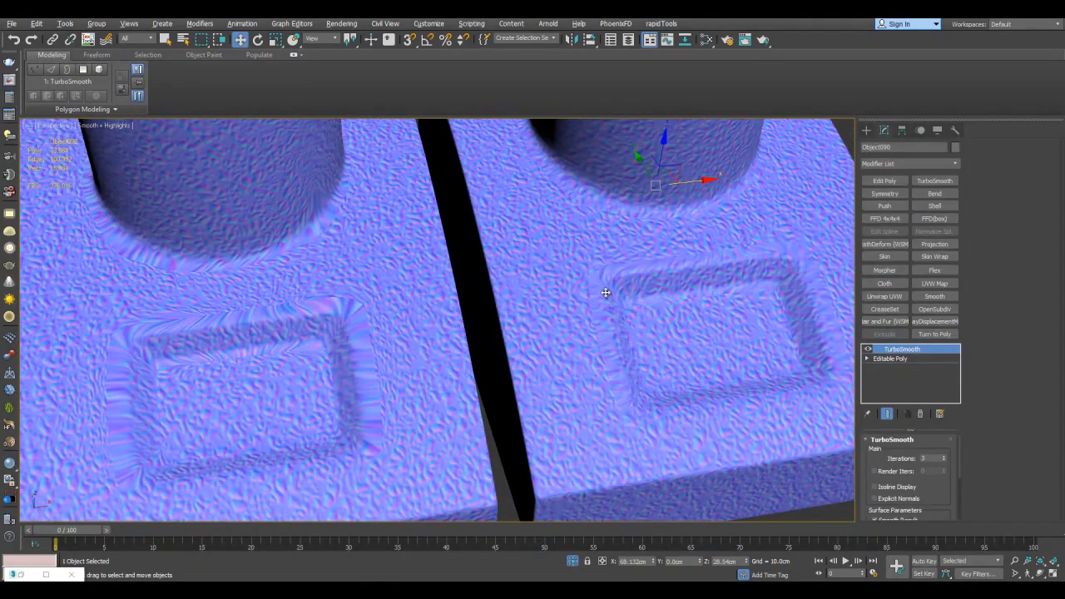
scroll(586, 293, "up", 3)
middle_click_drag(586, 293, 556, 295)
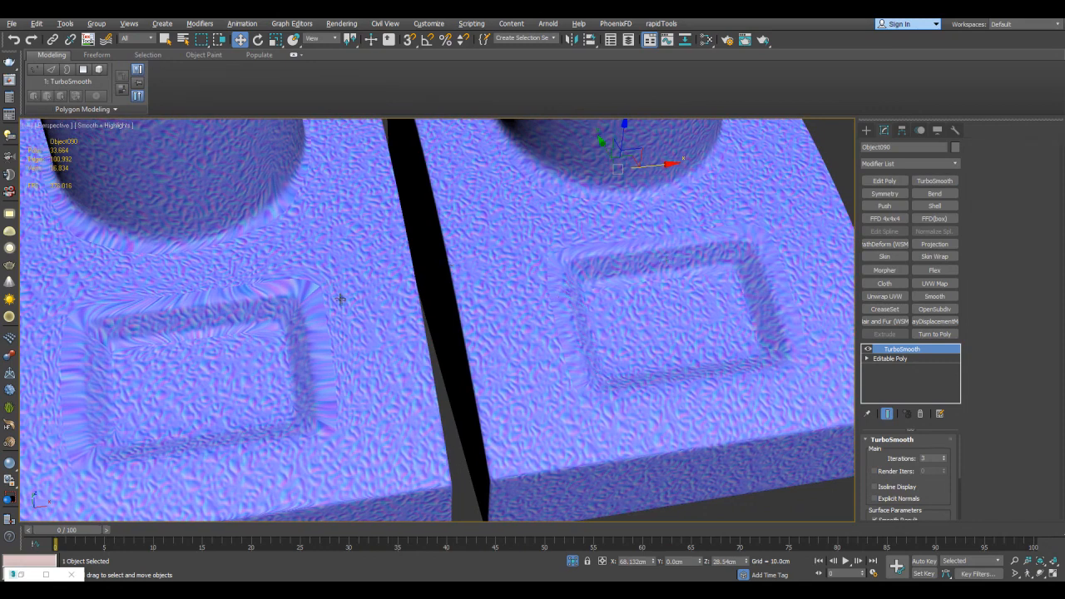
Examine the texture distortion up close at the recess corner of the first TurboSmooth model
scroll(421, 253, "up", 10)
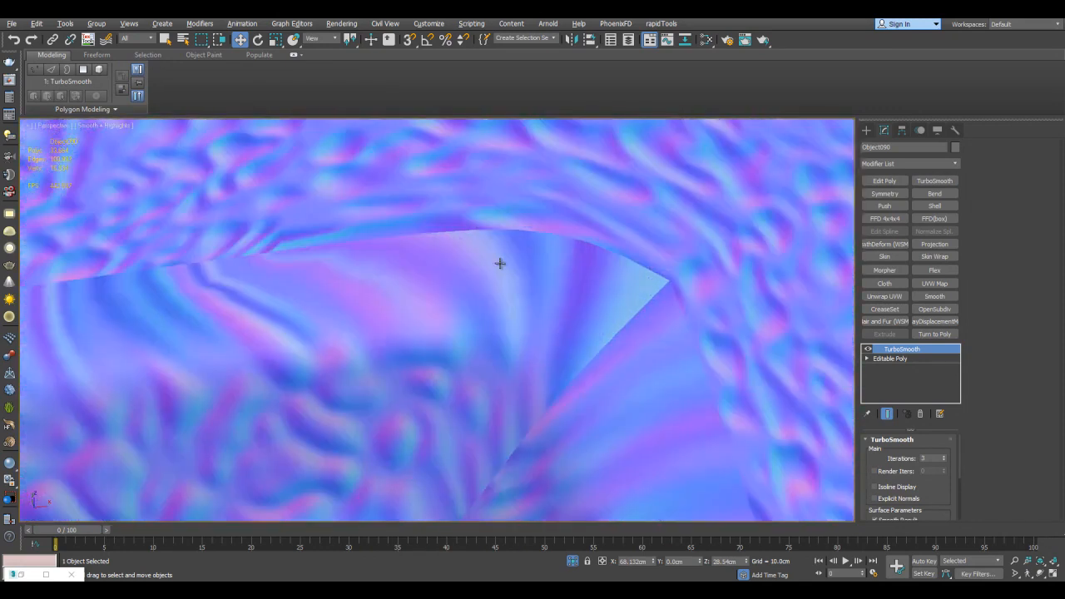
middle_click_drag(508, 300, 518, 218)
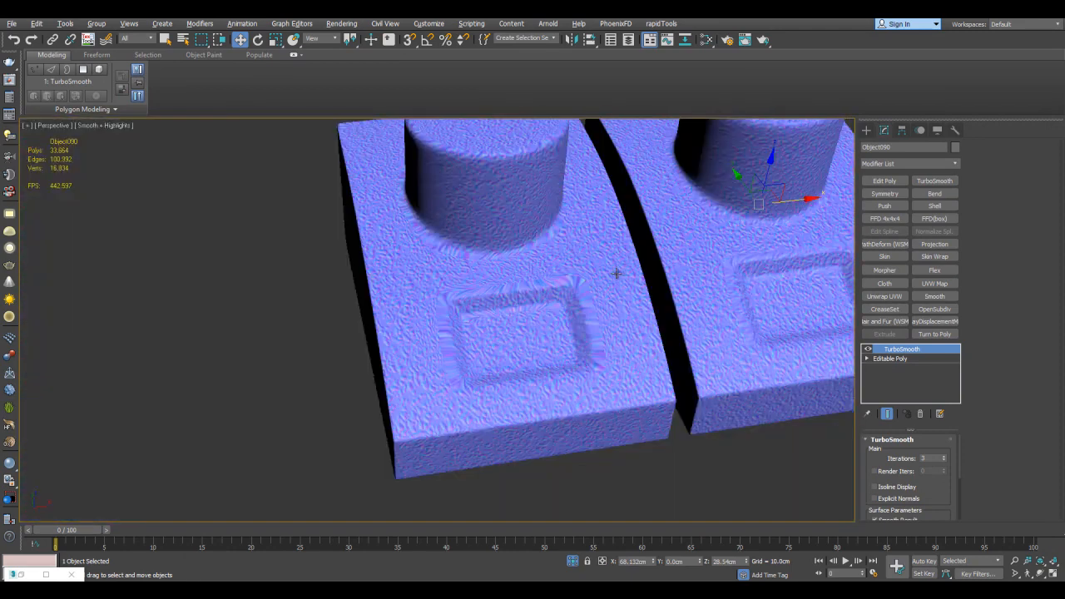
scroll(494, 278, "up", 10)
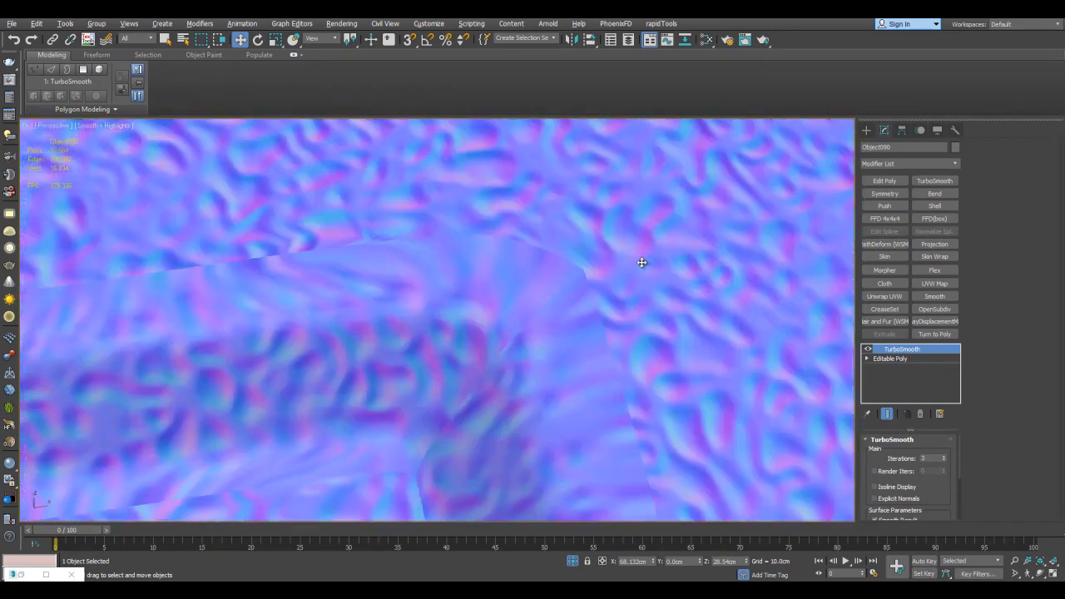
middle_click_drag(459, 275, 548, 269)
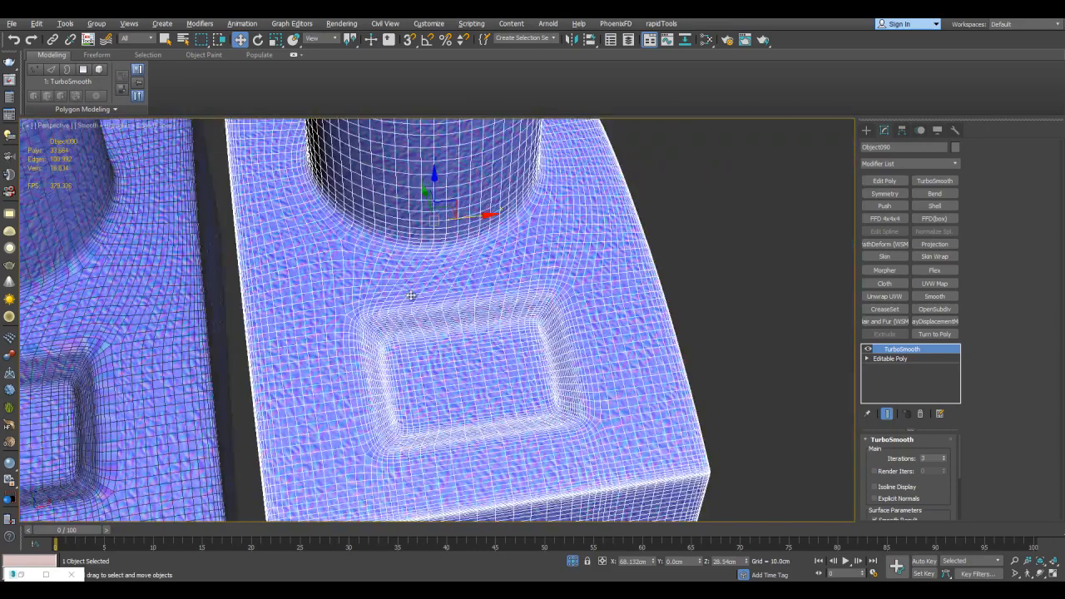
scroll(358, 300, "down", 5)
scroll(356, 297, "up", 5)
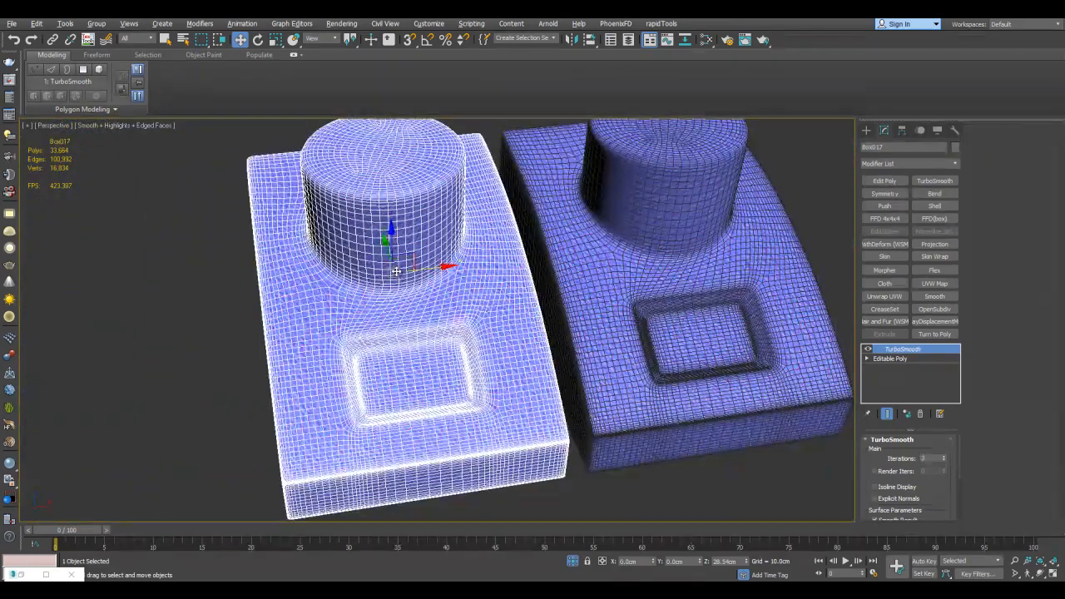
Disable TurboSmooth on the first model and set its counterpart's TurboSmooth iterations to 2
middle_click_drag(599, 296, 607, 306)
left_click(868, 350)
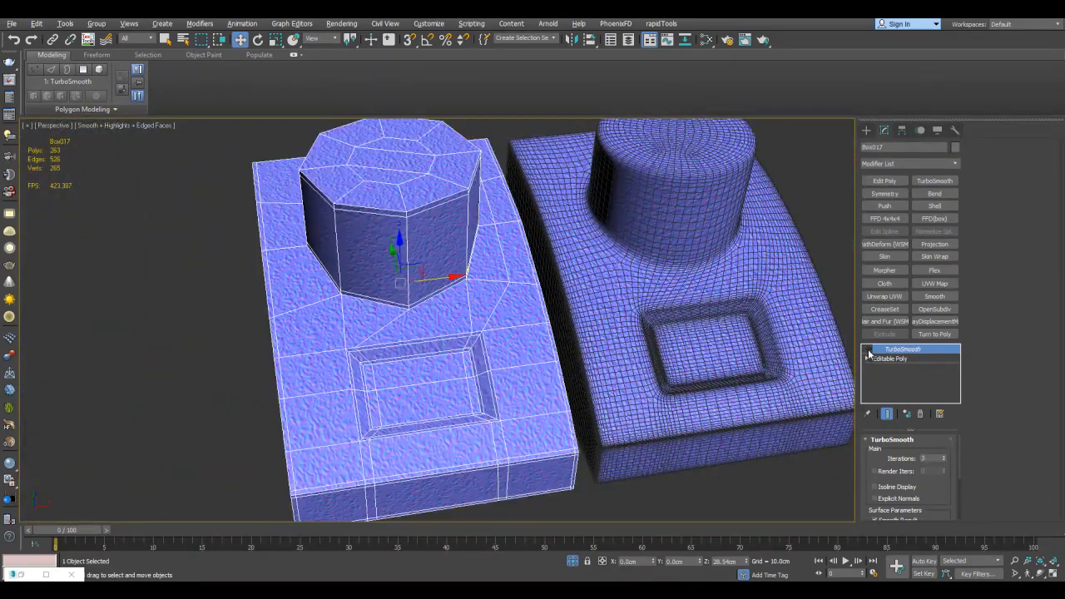
left_click(777, 317)
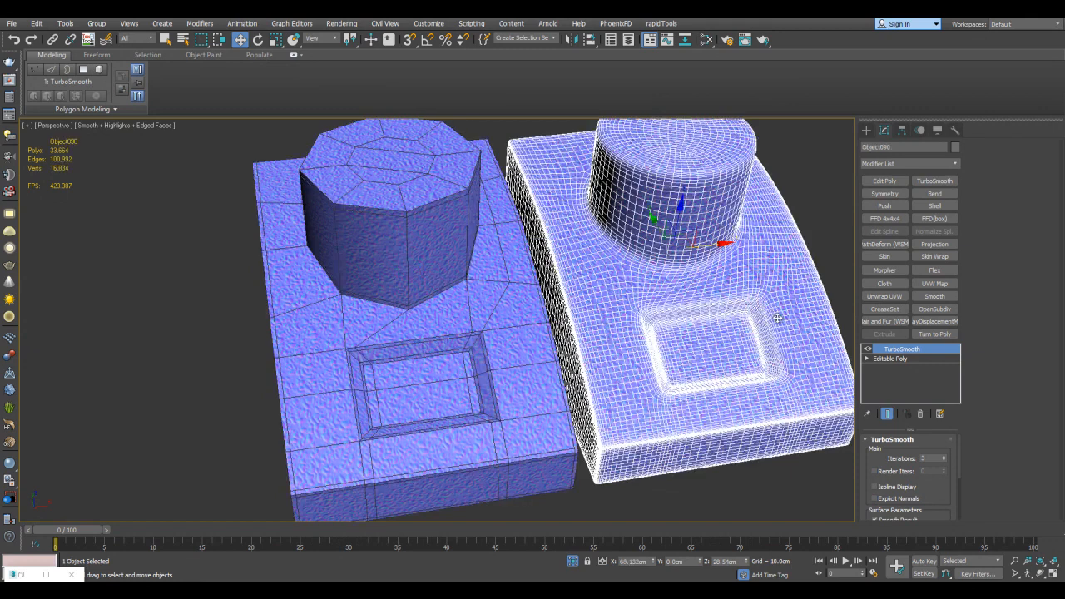
left_click(943, 461)
Toggle edged faces and the counterpart's TurboSmooth to compare its base mesh with the first model's
middle_click_drag(684, 256, 631, 266)
key("F4")
key("F4")
left_click(868, 349)
middle_click_drag(610, 290, 410, 236, "alt")
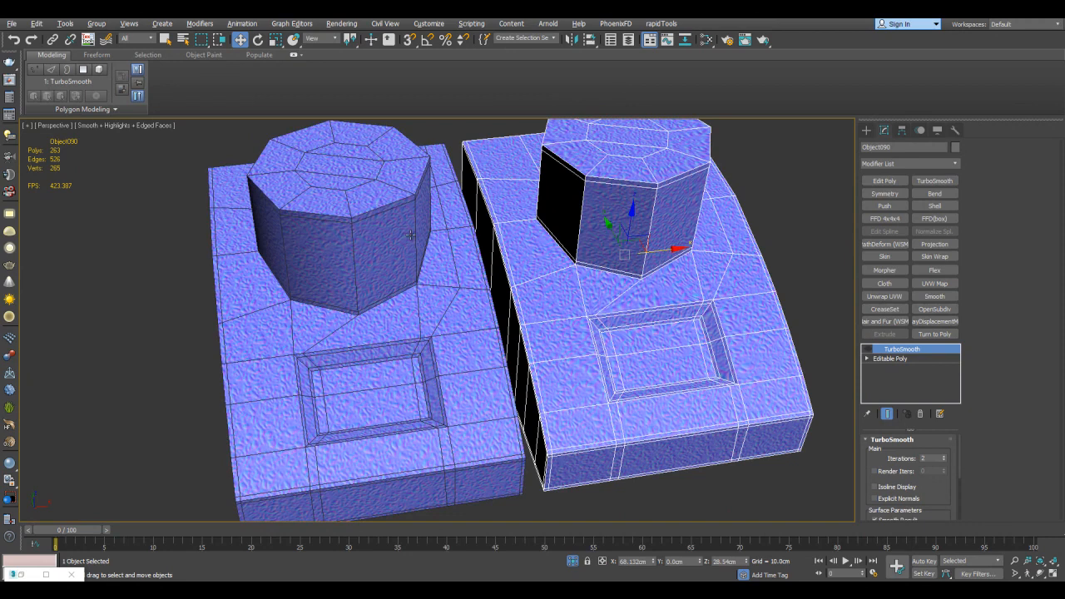
left_click(869, 350)
Hide edged faces and examine the counterpart's recess texture at two TurboSmooth iterations
key("F4")
scroll(639, 314, "up", 5)
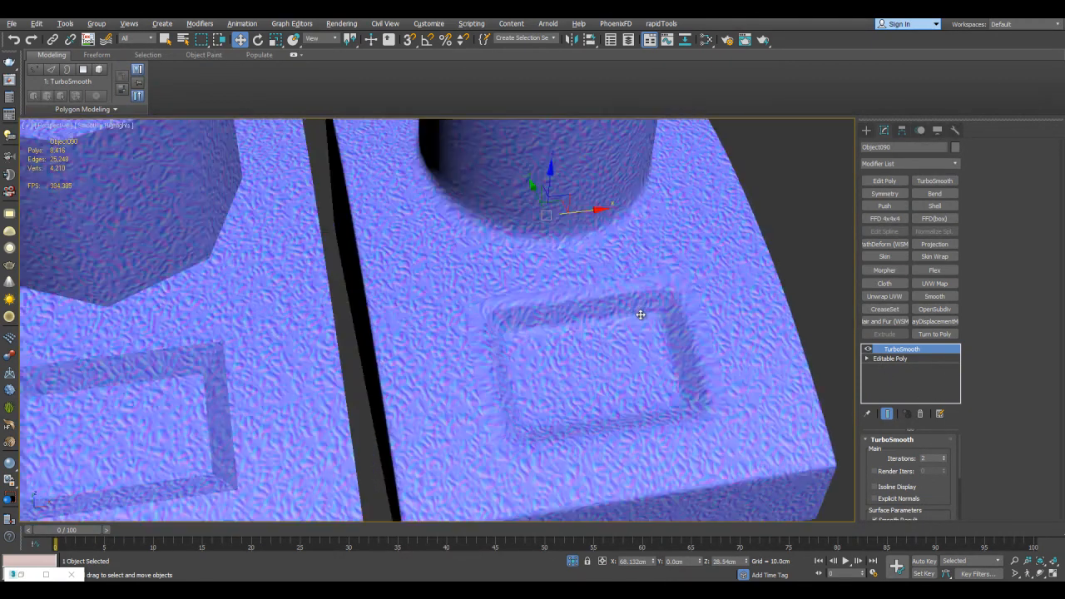
middle_click_drag(631, 303, 676, 280)
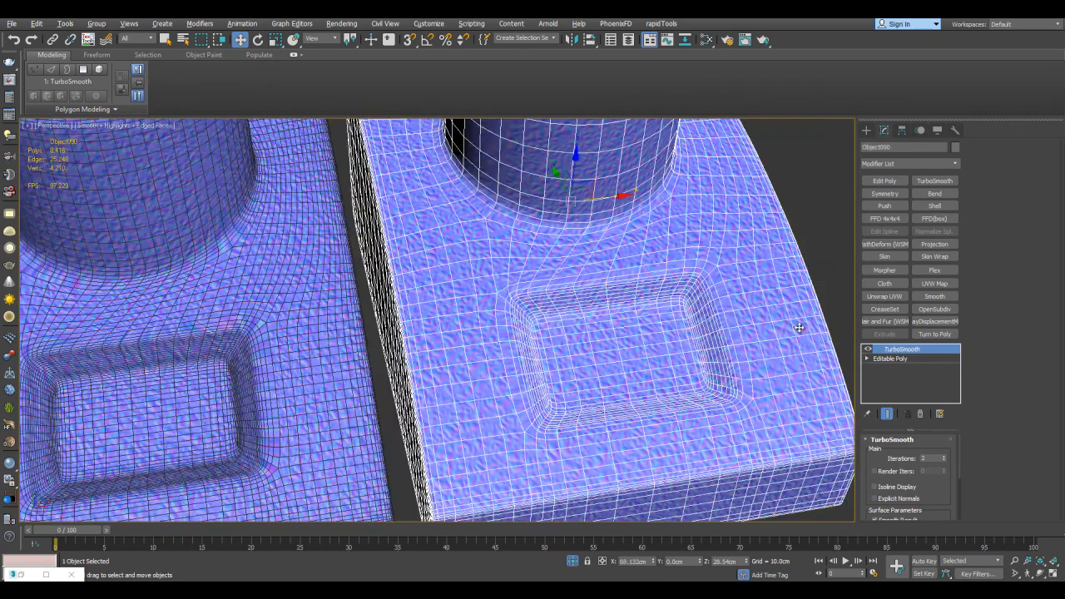
Toggle the counterpart's TurboSmooth off and on with edged faces shown, and compare both models' recess stretching without them
middle_click_drag(779, 327, 758, 333, "alt")
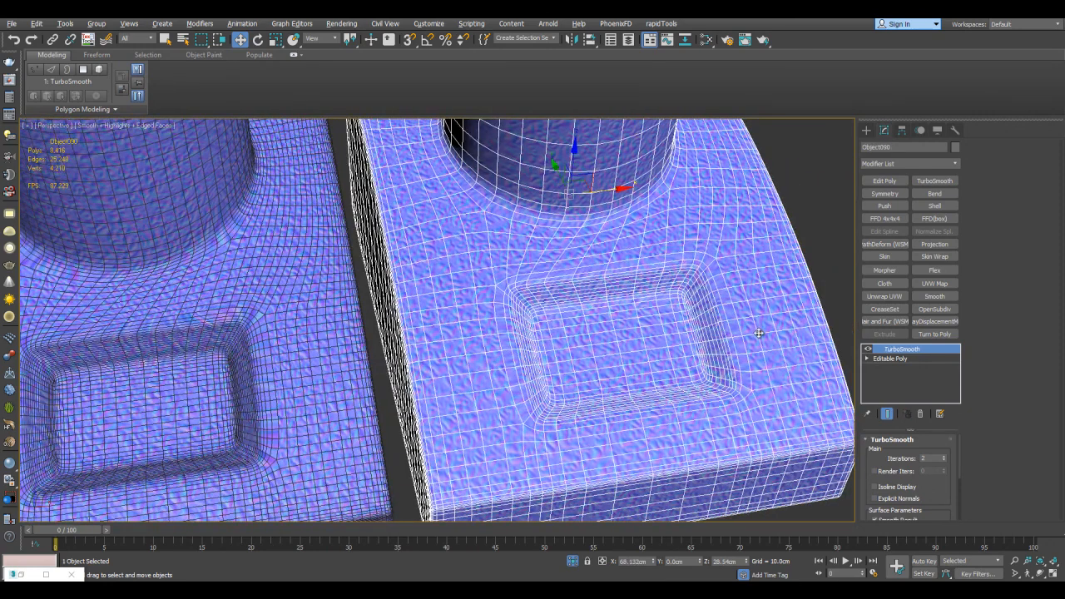
left_click(867, 350)
left_click(868, 350)
scroll(696, 356, "up", 2)
key("F4")
scroll(694, 342, "up", 4)
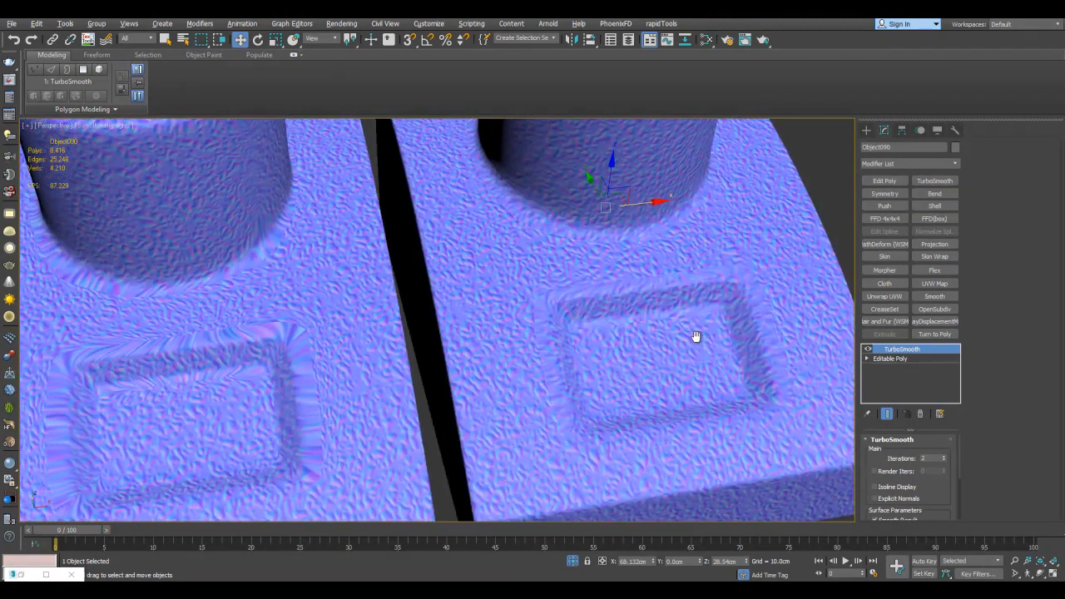
middle_click_drag(734, 335, 718, 252)
Show edged faces and set the counterpart's TurboSmooth iterations to 3
scroll(708, 259, "down", 3)
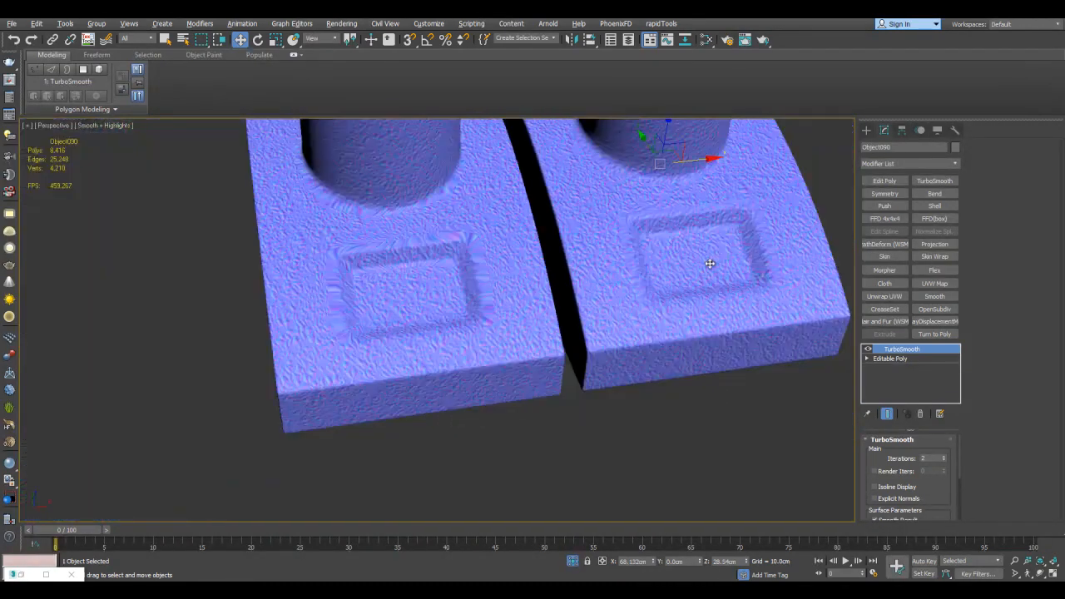
key("F4")
scroll(690, 286, "down", 3)
left_click(944, 457)
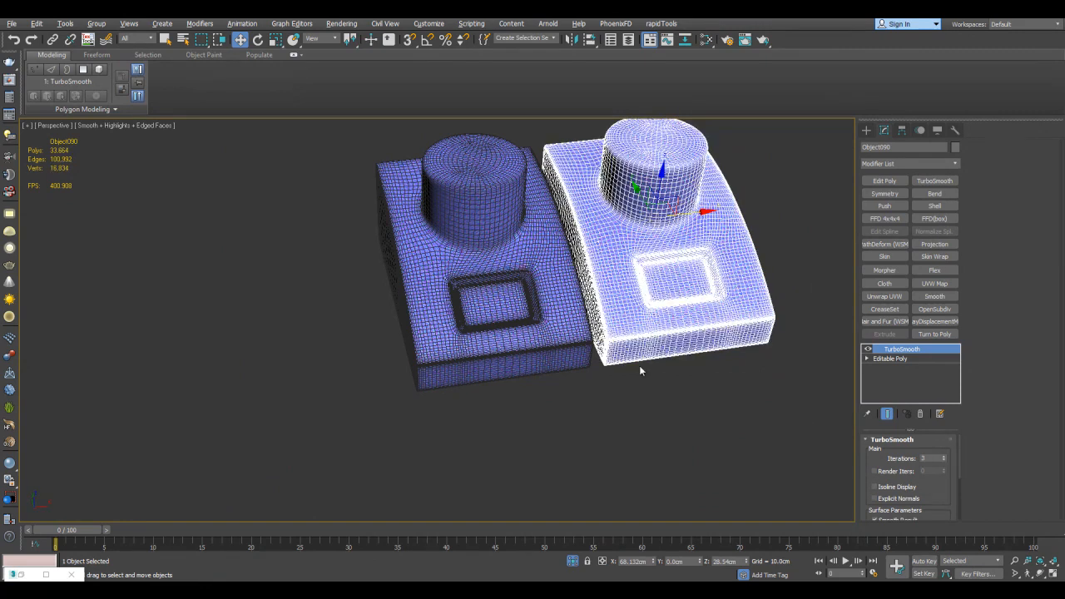
Isolate the second front-row TurboSmooth model together with its counterpart from the other group
scroll(663, 352, "down", 5)
scroll(499, 324, "up", 2)
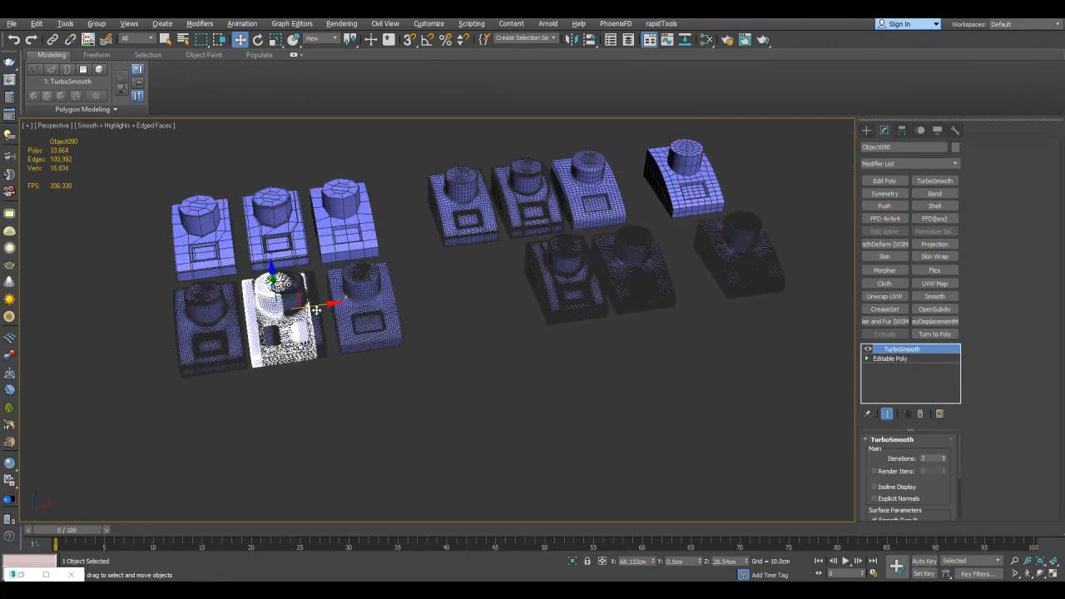
key("q")
scroll(539, 333, "up", 3)
left_click(616, 362)
left_click(608, 274)
middle_click_drag(608, 275, 770, 262)
left_click(366, 323, "ctrl")
key("alt+q")
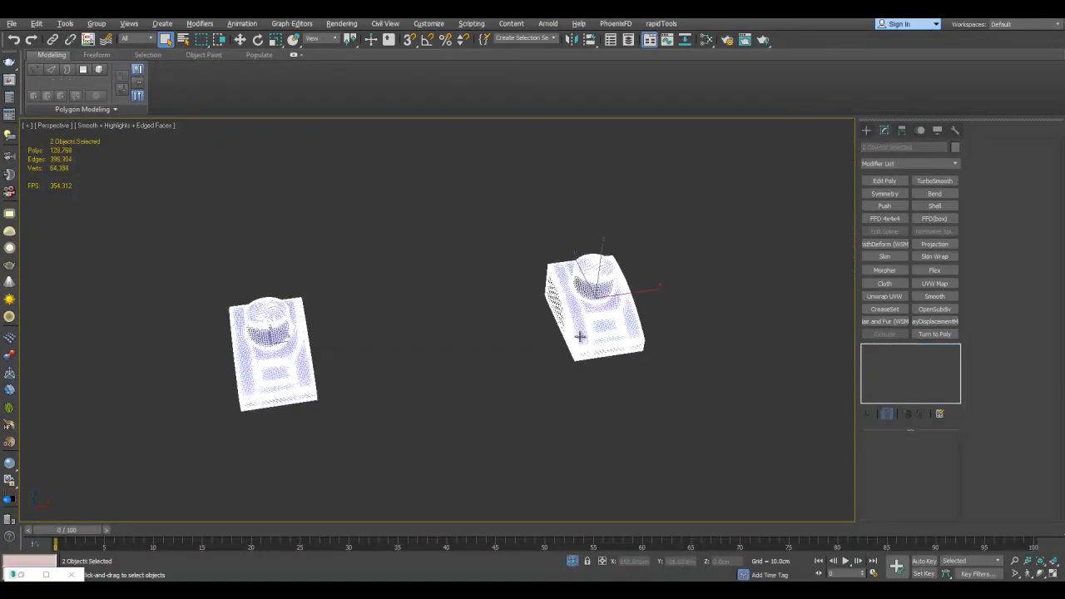
Move the counterpart along the X axis until it stands beside the second TurboSmooth model
left_click(579, 335)
key("w")
left_click_drag(630, 299, 394, 336)
key("z")
key("q")
Disable TurboSmooth on the second model and set its counterpart's TurboSmooth iterations to 2
left_click(574, 305)
left_click(867, 350)
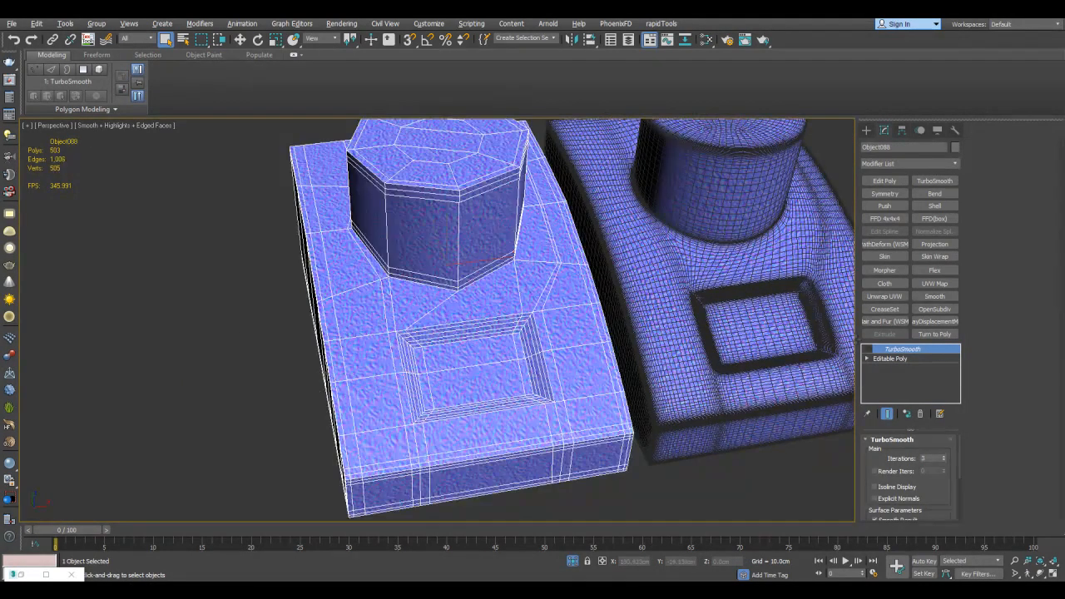
left_click(725, 291)
left_click(943, 461)
Toggle the counterpart's TurboSmooth off and on to compare its base mesh with the second model's support loops
middle_click_drag(770, 332, 720, 332)
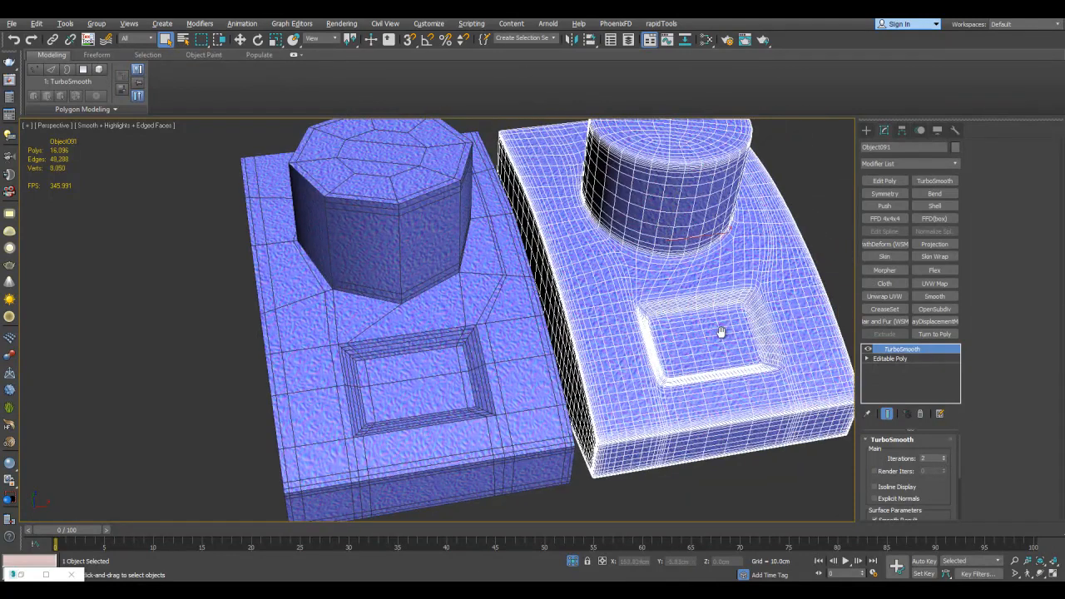
left_click(868, 350)
left_click(868, 350)
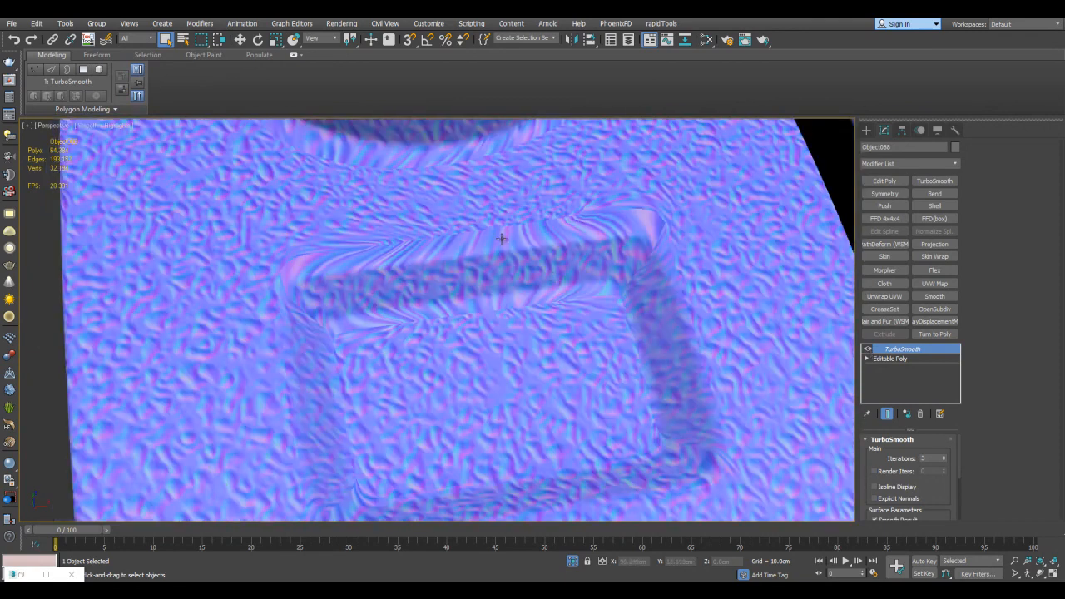
Hide the edged faces and examine the texture stretching around the recess corners and edges of the two isolated TurboSmooth models
middle_click_drag(502, 239, 268, 222, "alt")
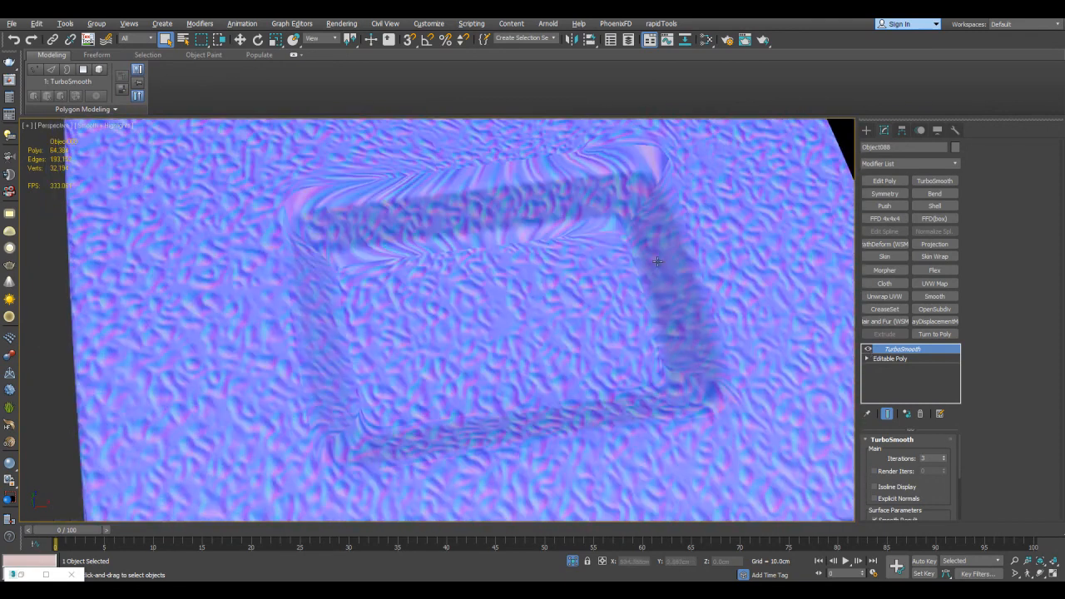
middle_click_drag(581, 265, 250, 337)
middle_click_drag(682, 317, 645, 327)
scroll(497, 335, "down", 3)
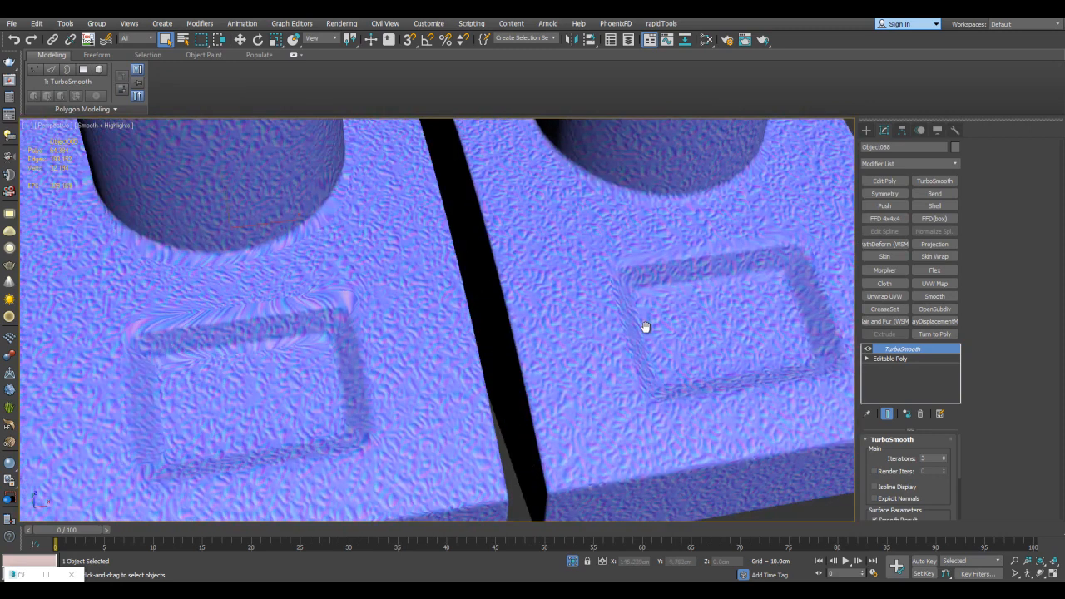
middle_click_drag(722, 260, 675, 270)
middle_click_drag(634, 219, 615, 240)
scroll(616, 240, "up", 3)
scroll(605, 248, "up", 3)
middle_click_drag(428, 304, 280, 268)
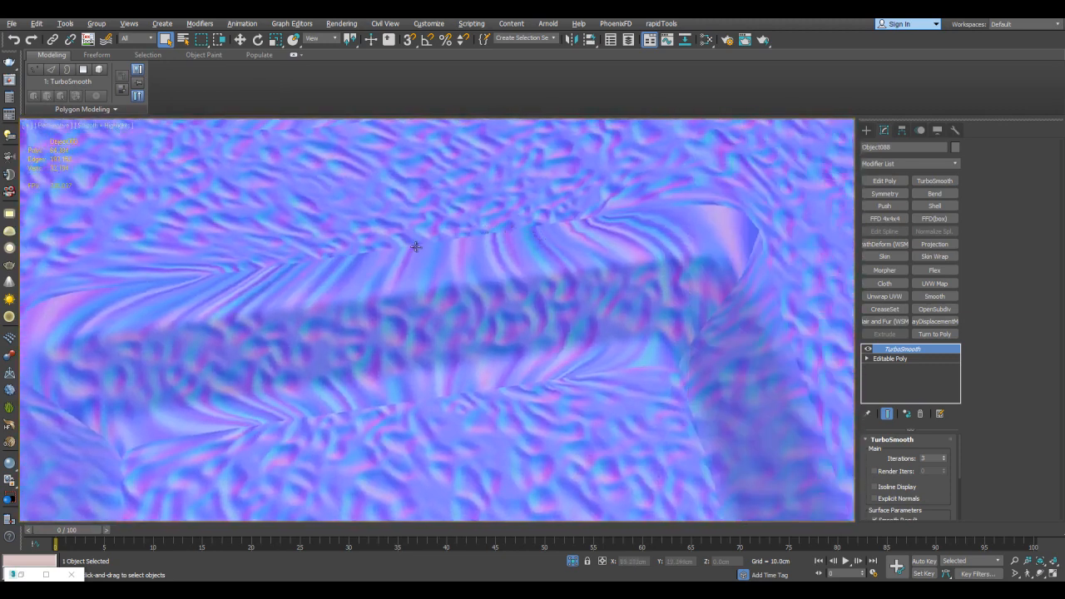
middle_click_drag(609, 237, 587, 248)
scroll(587, 248, "down", 4)
middle_click_drag(716, 250, 441, 277)
scroll(437, 262, "up", 2)
middle_click_drag(436, 261, 547, 296)
scroll(546, 296, "up", 4)
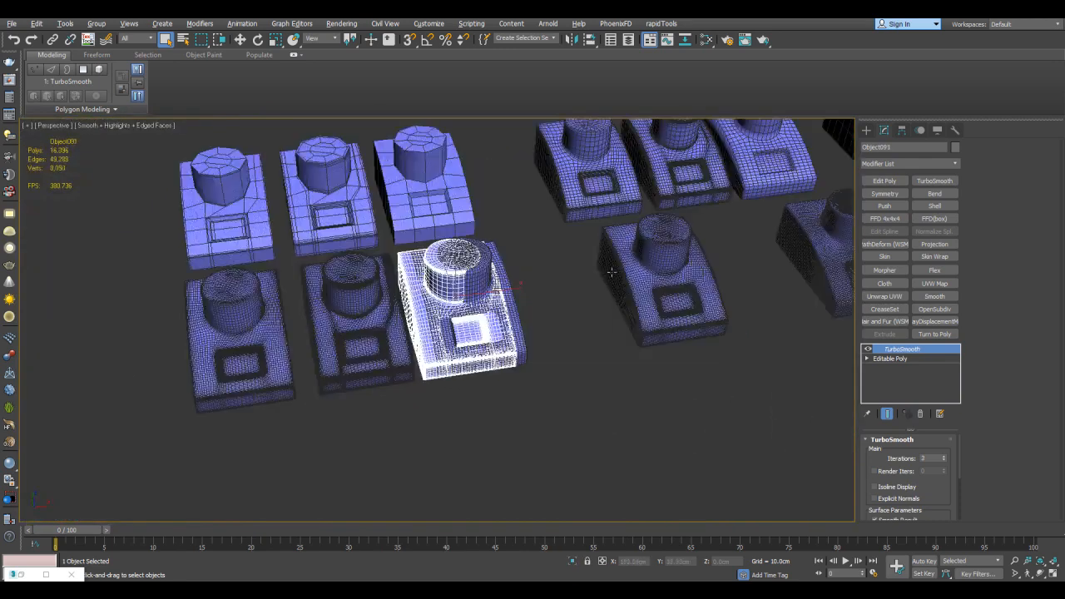
Move the counterpart back along the X axis to its own group and exit isolation
scroll(612, 272, "down", 5)
middle_click_drag(612, 272, 482, 283)
scroll(473, 282, "up", 3)
key("w")
left_click_drag(412, 301, 640, 264)
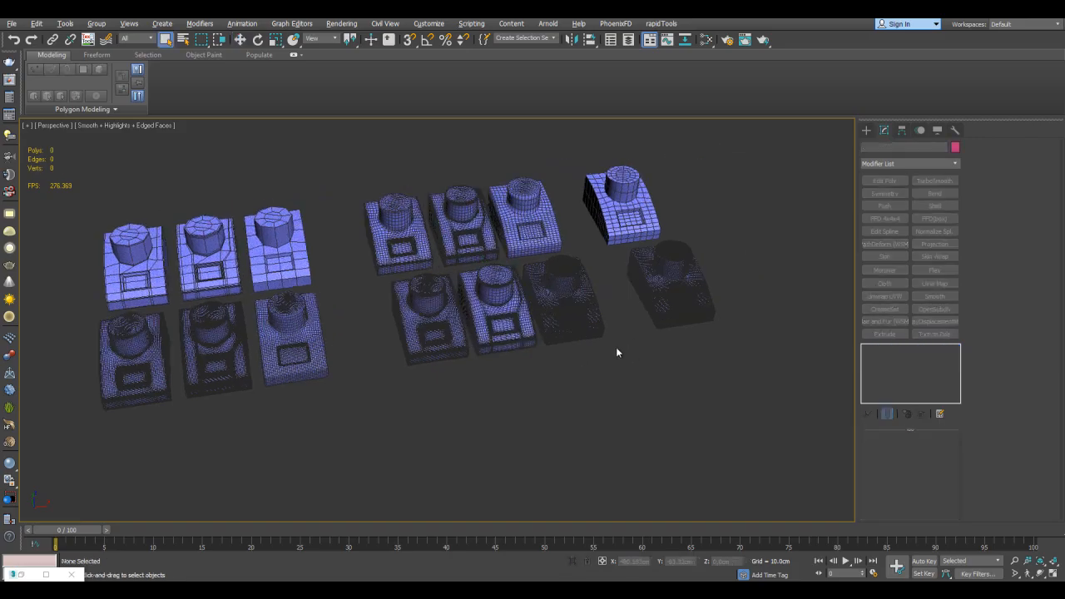
scroll(620, 332, "up", 5)
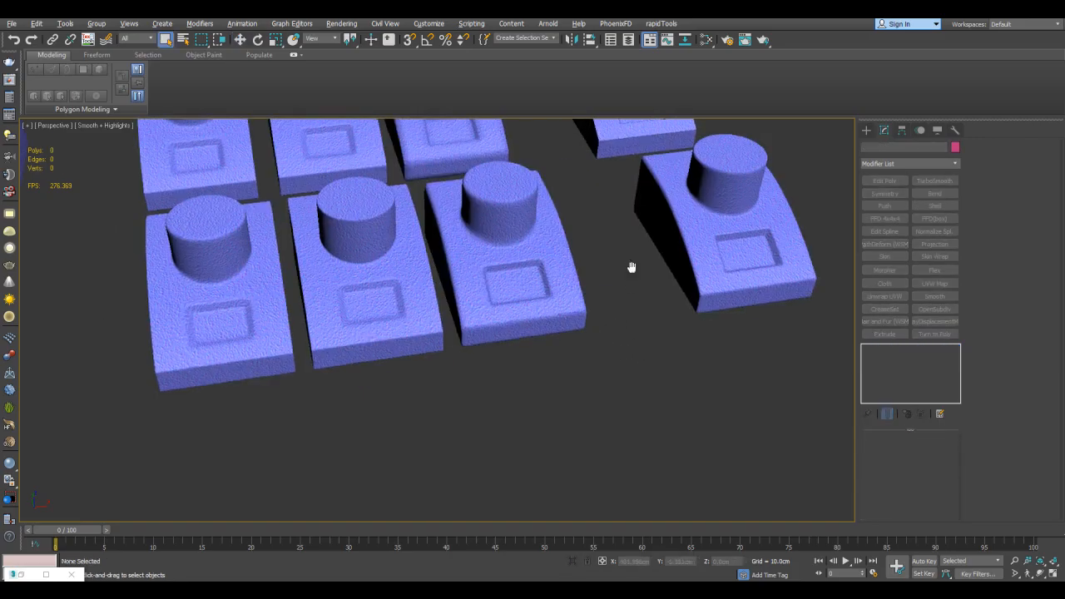
scroll(629, 284, "up", 4)
scroll(638, 300, "down", 2)
Show edged faces and set the OpenSubdiv iterations of the uncreased front-row model to 2
key("F4")
middle_click_drag(694, 274, 685, 281)
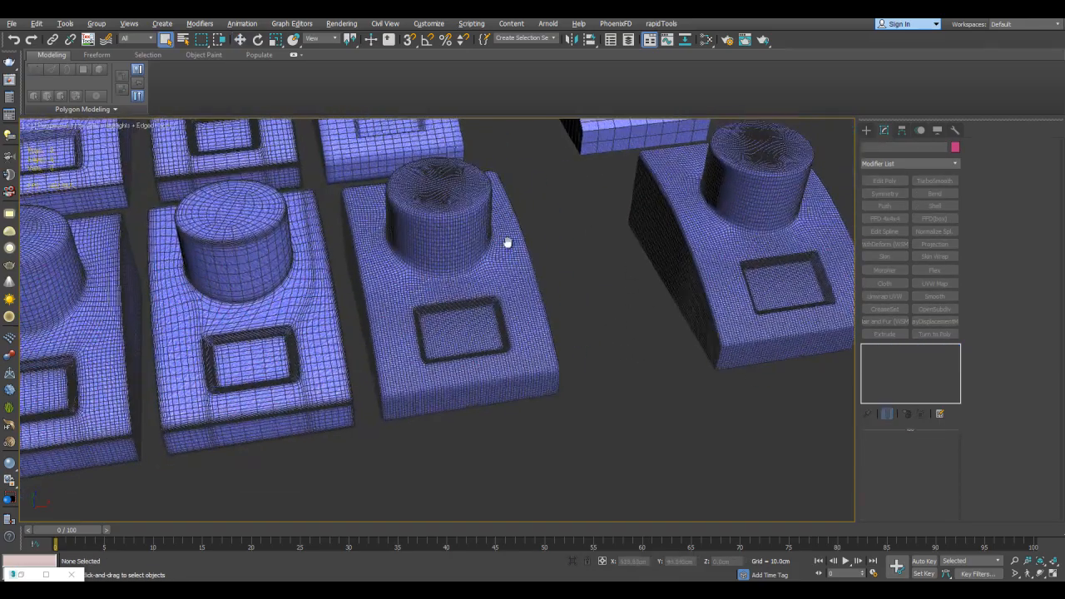
middle_click_drag(503, 238, 538, 262)
scroll(537, 263, "up", 3)
left_click(540, 265)
middle_click_drag(607, 283, 619, 273)
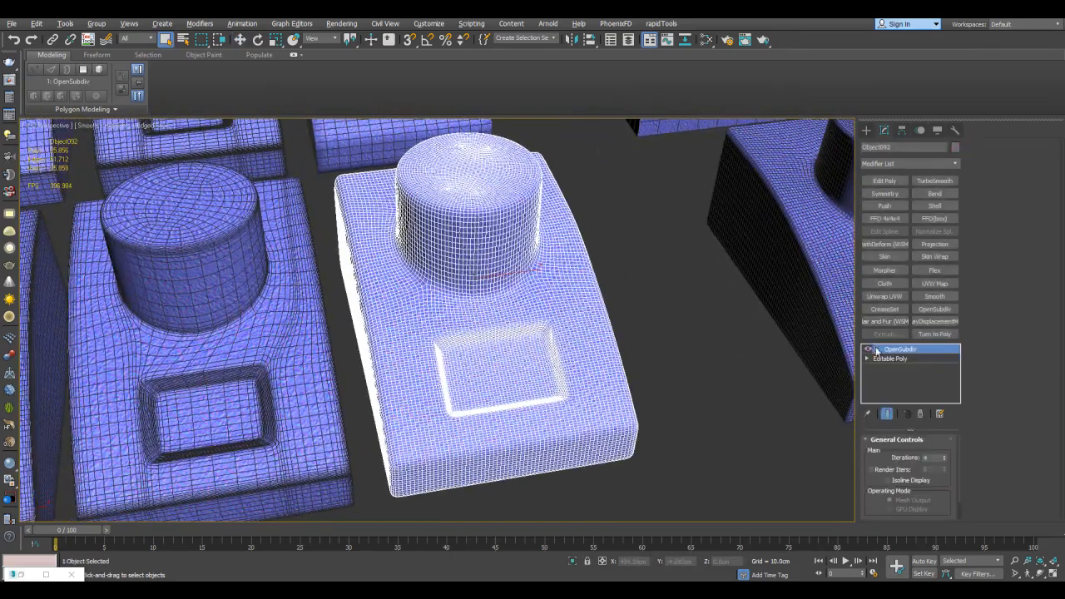
left_click(945, 461)
left_click(945, 460)
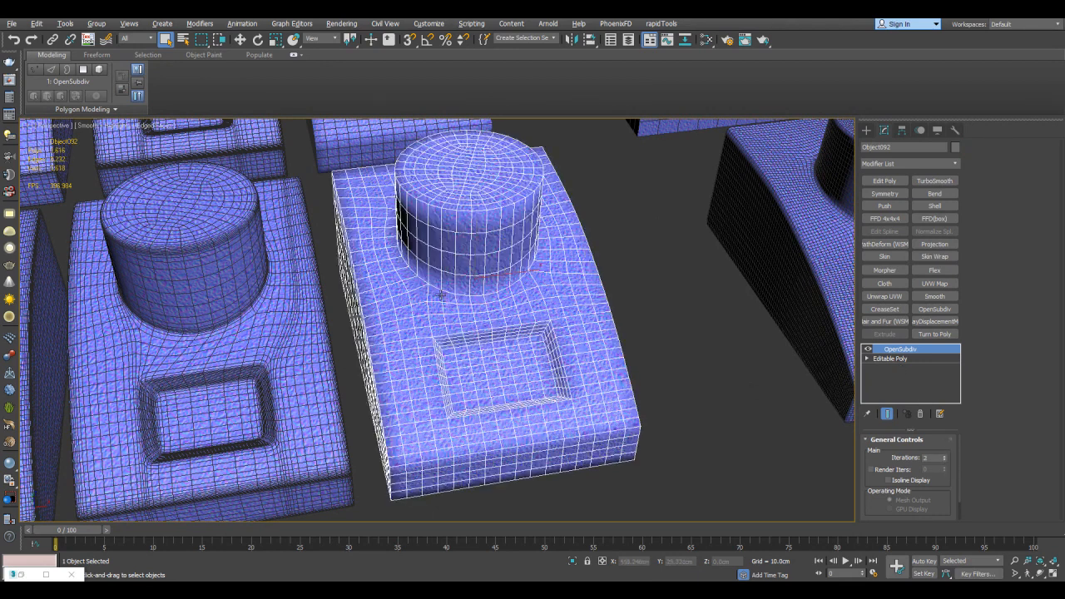
middle_click_drag(530, 288, 433, 293)
Toggle OpenSubdiv off and on for the creased front-row model to inspect its base mesh
left_click(680, 247)
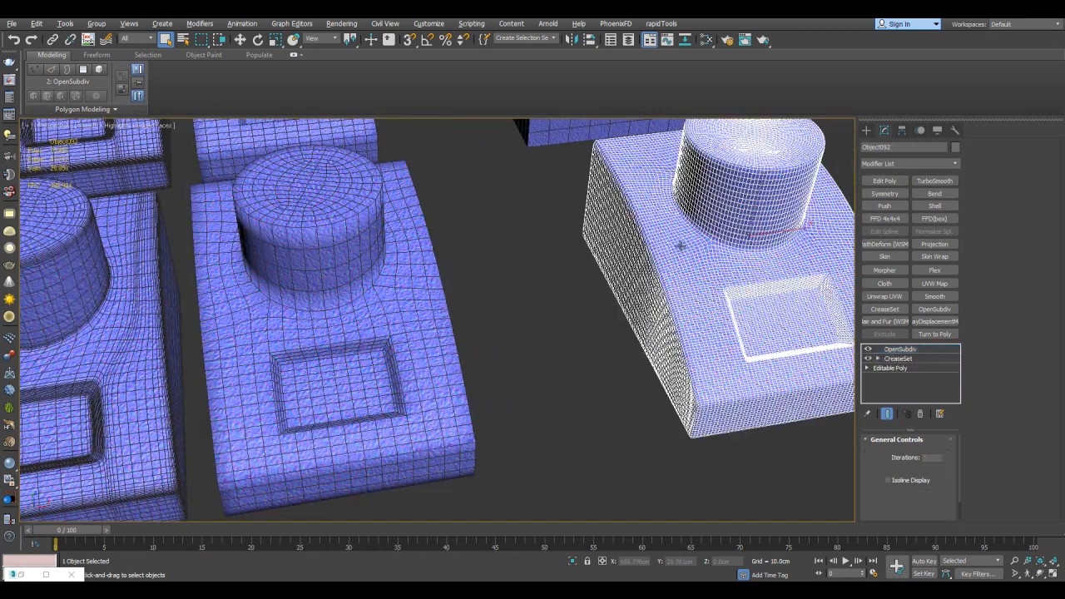
left_click(868, 350)
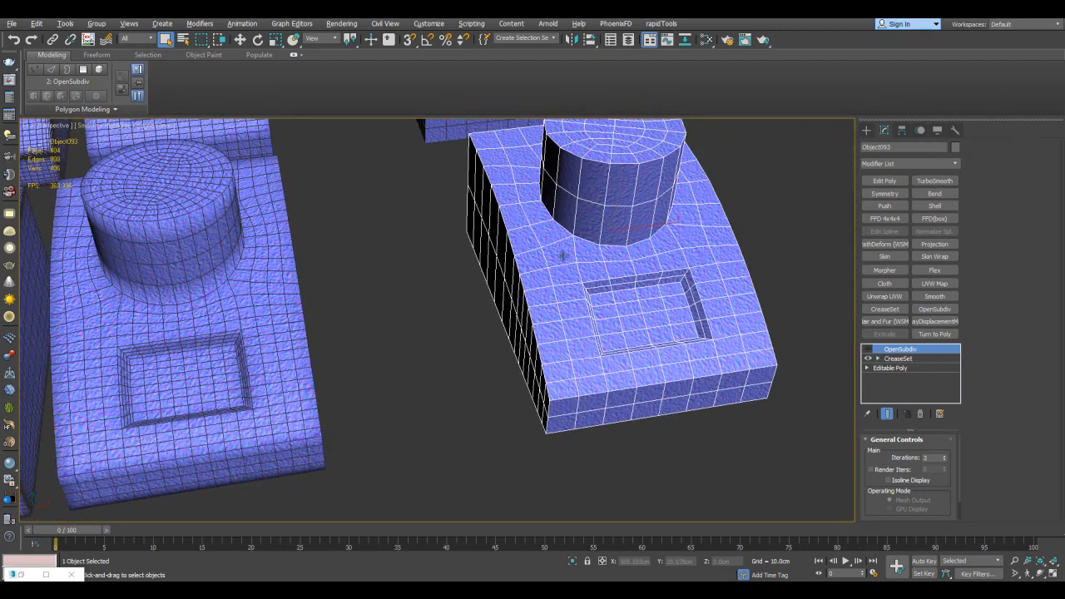
middle_click_drag(596, 239, 788, 286)
left_click(867, 351)
Move the creased model along the X axis beside the uncreased one and set the uncreased model's OpenSubdiv iterations to 4
key("w")
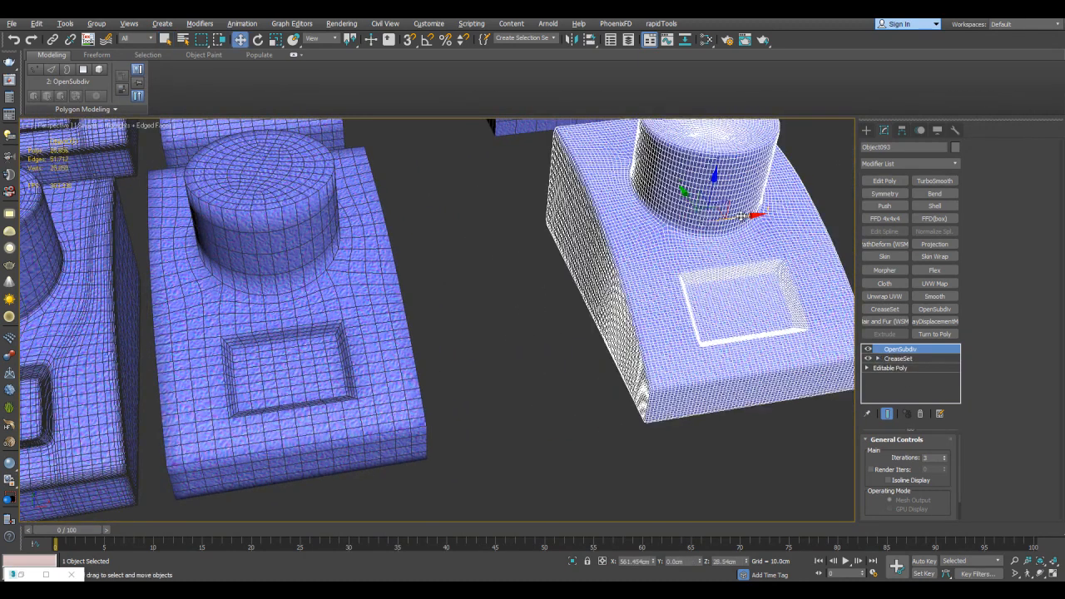
left_click_drag(740, 216, 569, 238)
key("q")
left_click(388, 325)
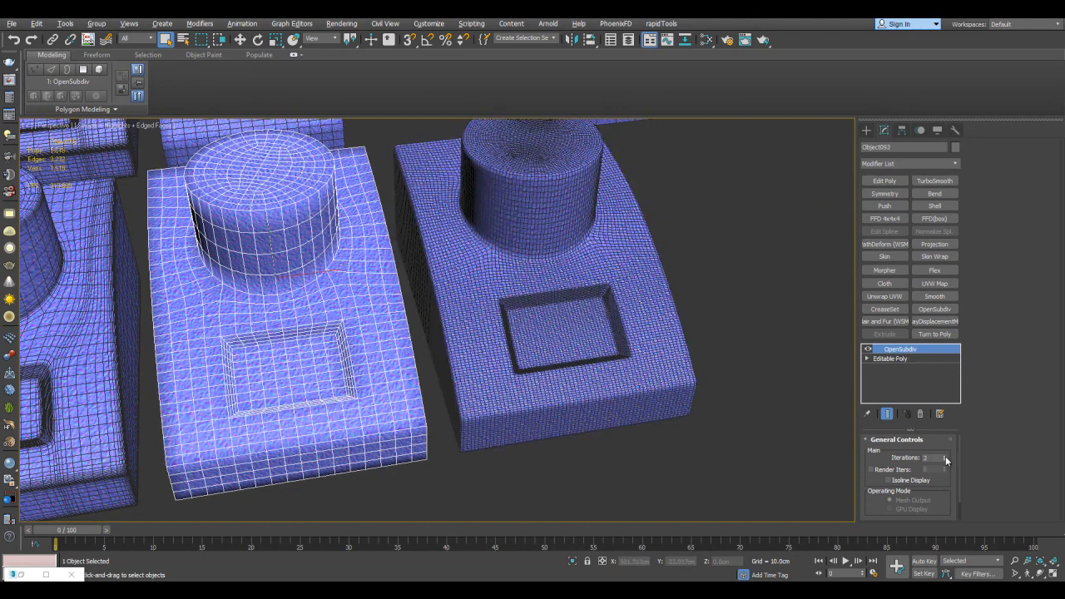
left_click(945, 457)
Isolate the creased and uncreased OpenSubdiv models and hide their edged faces
left_click(565, 357, "ctrl")
left_click(707, 327)
key("F4")
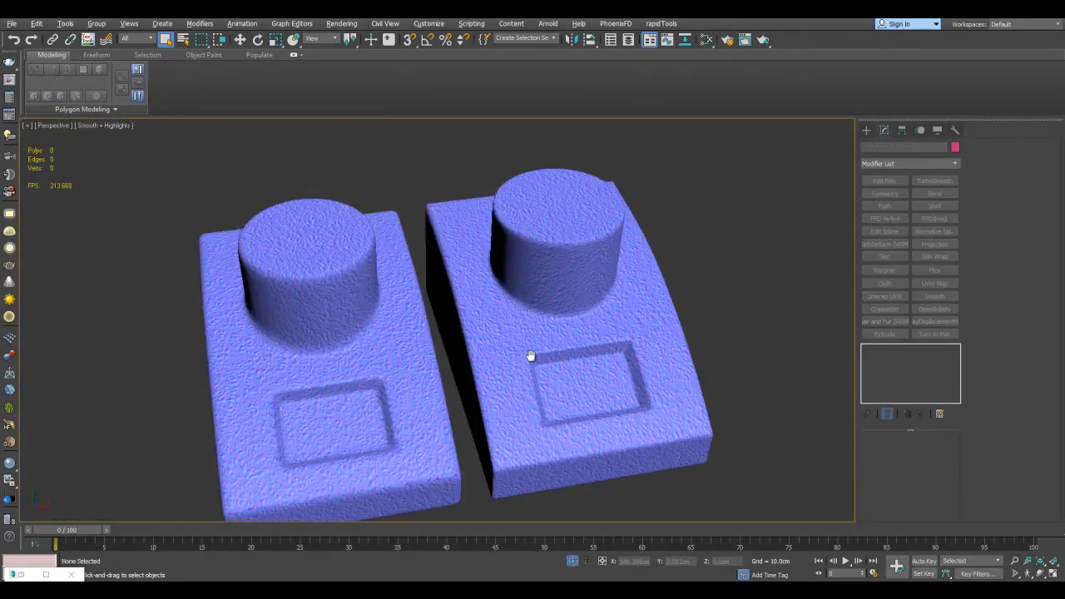
scroll(644, 269, "up", 5)
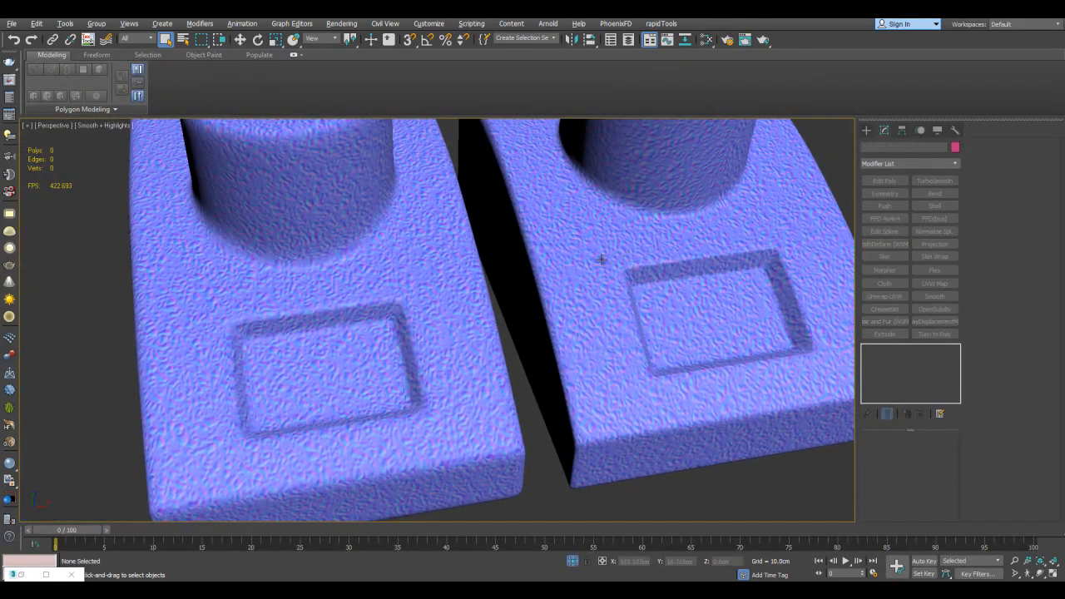
Switch the viewport to Flat shading and examine the texture around the columns and recesses of both OpenSubdiv models
left_click(104, 124)
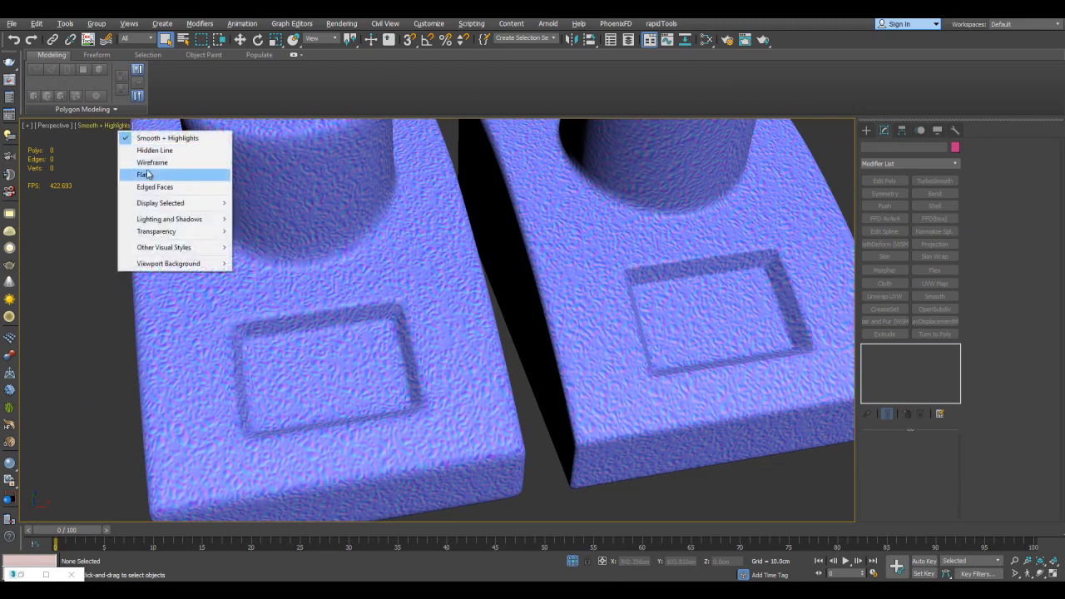
left_click(145, 173)
scroll(146, 172, "up", 3)
scroll(482, 278, "up", 3)
scroll(633, 273, "up", 5)
mouse_move(660, 264)
middle_mouse_down()
mouse_move(410, 277)
mouse_move(399, 287)
mouse_move(649, 275)
middle_mouse_up()
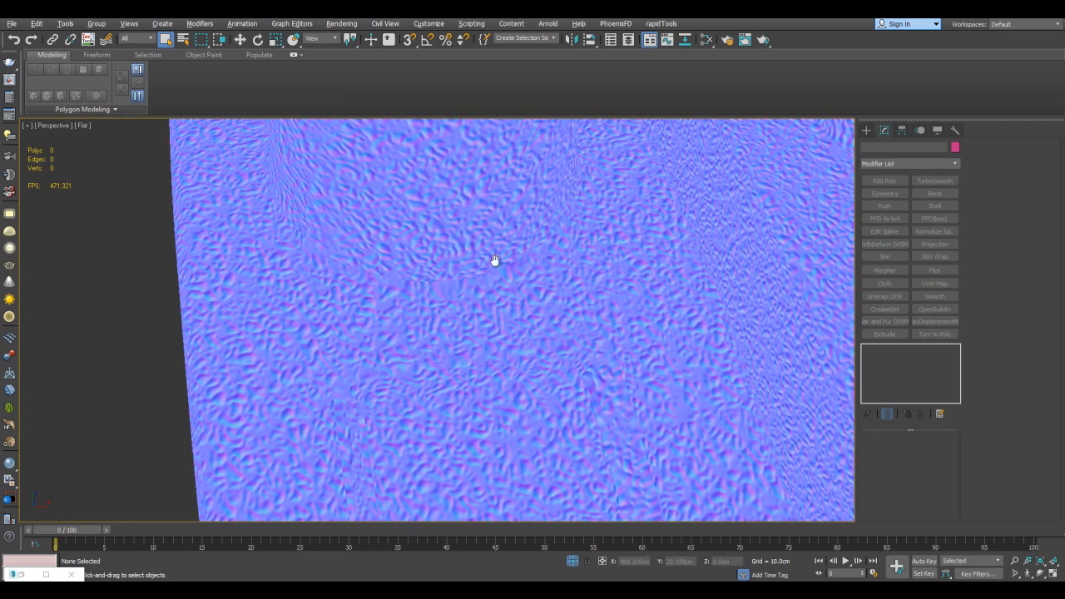
scroll(502, 263, "up", 6)
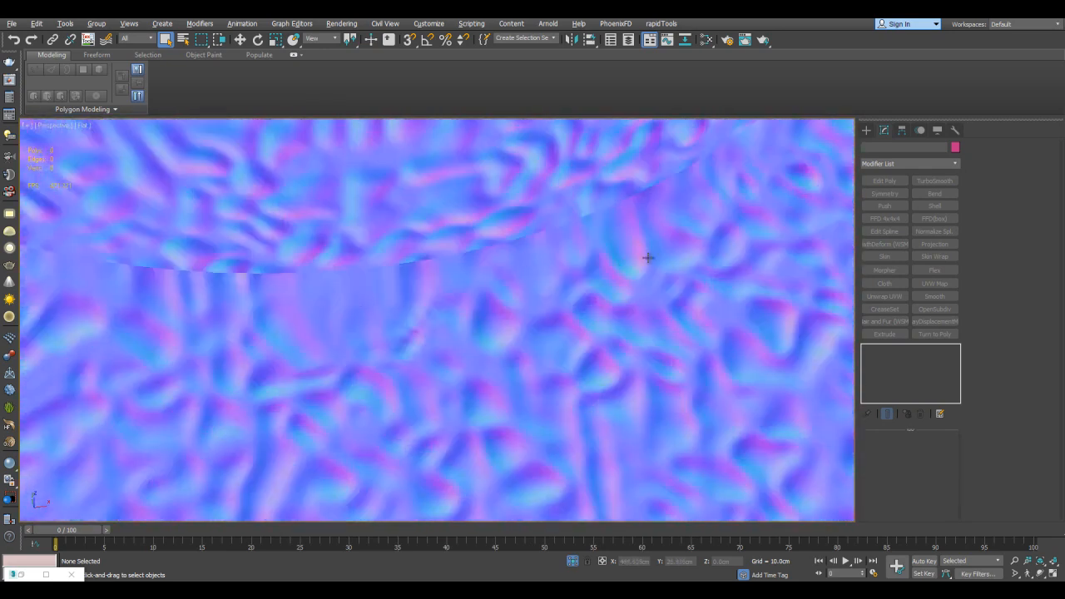
scroll(629, 266, "down", 6)
scroll(630, 255, "up", 6)
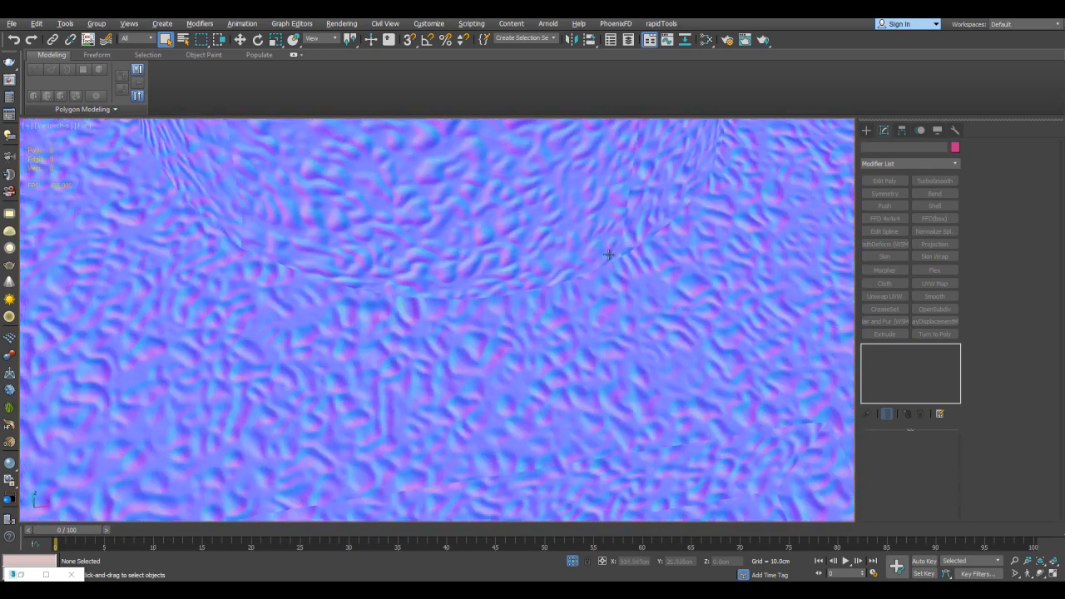
scroll(593, 254, "up", 3)
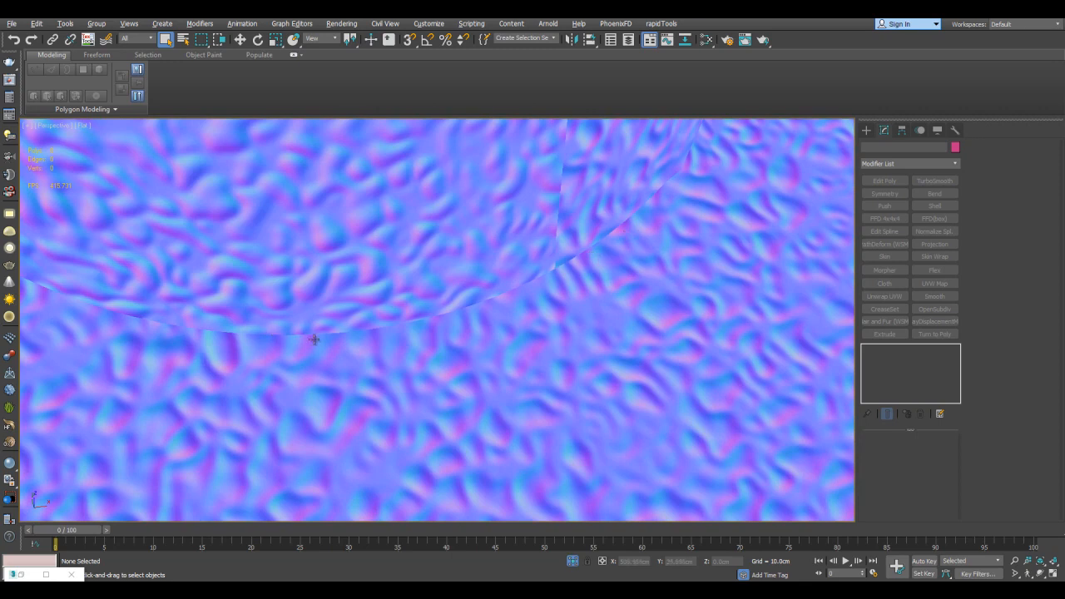
scroll(591, 284, "down", 4)
scroll(579, 289, "down", 5)
middle_click_drag(579, 289, 535, 324)
scroll(535, 323, "up", 5)
middle_click_drag(636, 303, 521, 320)
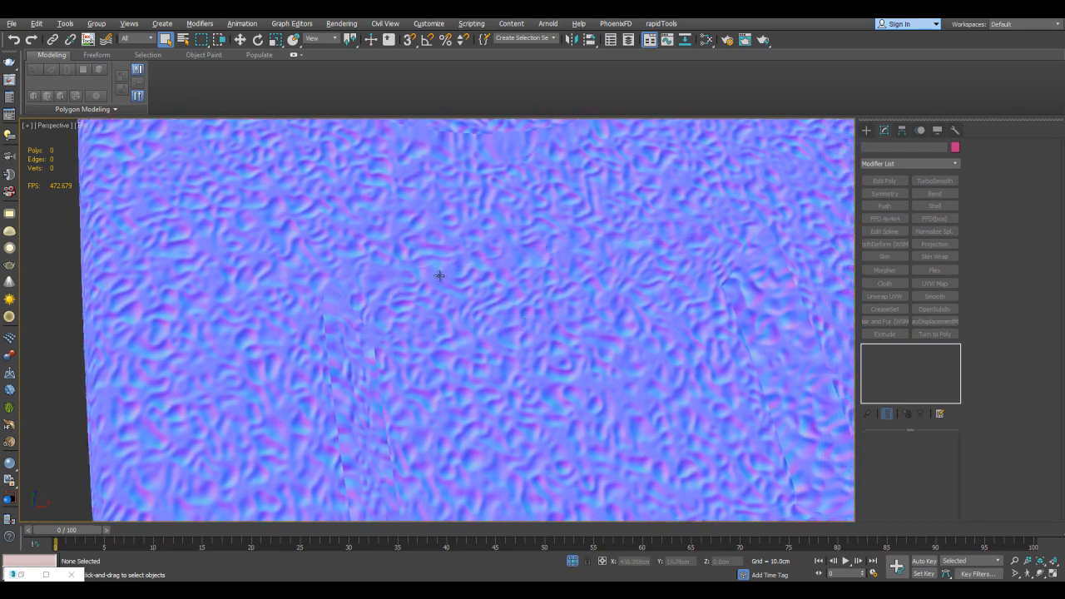
Toggle OpenSubdiv off and on for the uncreased model to compare its texture near the recess
left_click(737, 316)
left_click(868, 351)
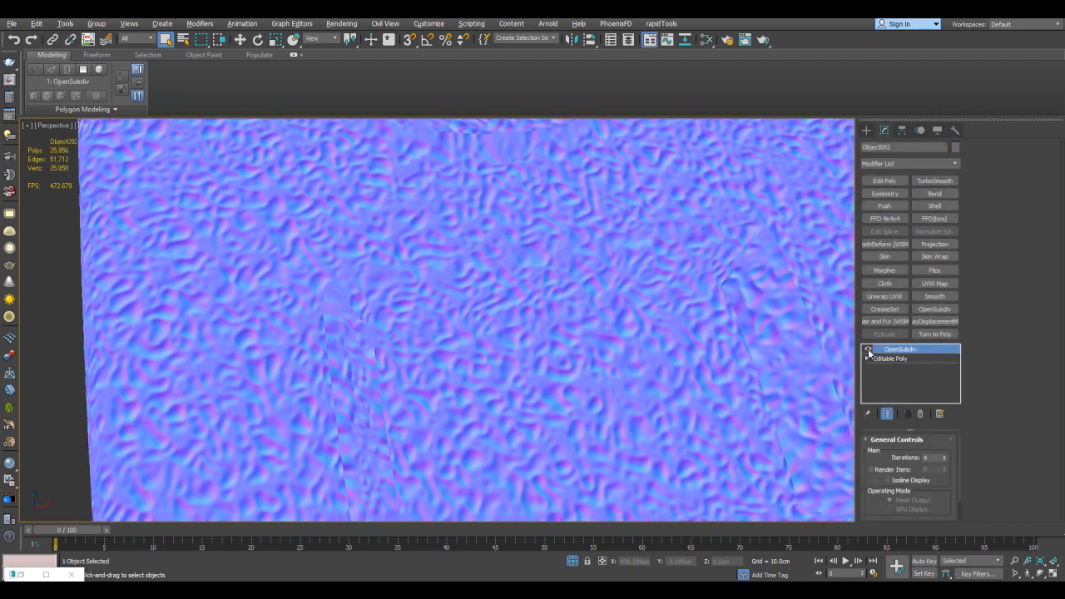
left_click(868, 351)
scroll(741, 328, "down", 4)
Toggle OpenSubdiv off and on for the creased model to compare its texture around the recess corner
middle_click_drag(741, 327, 335, 319)
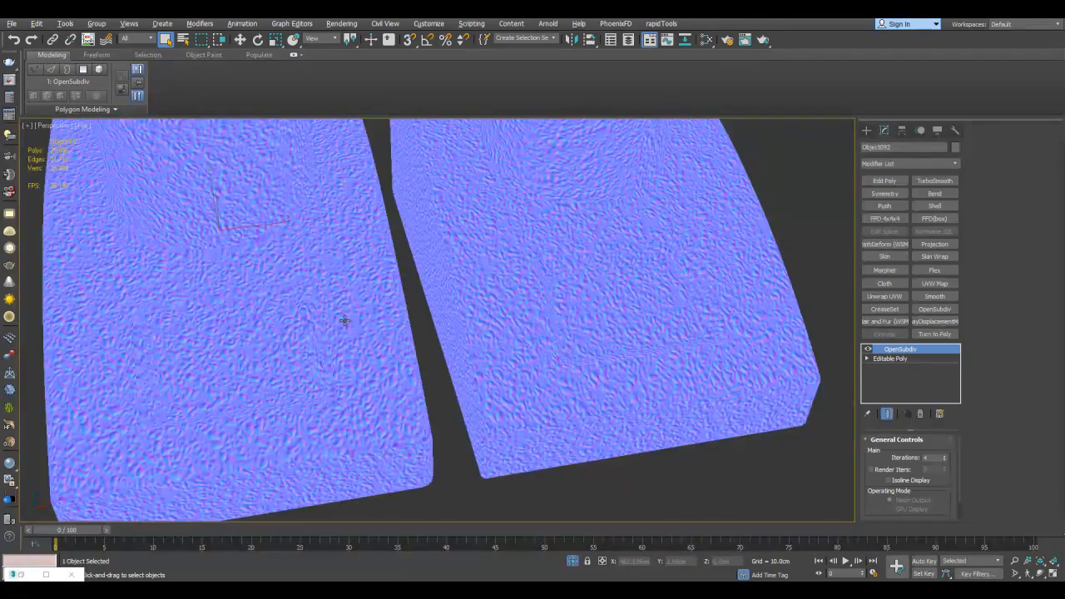
scroll(589, 280, "up", 4)
scroll(608, 292, "up", 2)
left_click(865, 348)
left_click(865, 349)
left_click(865, 349)
left_click(865, 349)
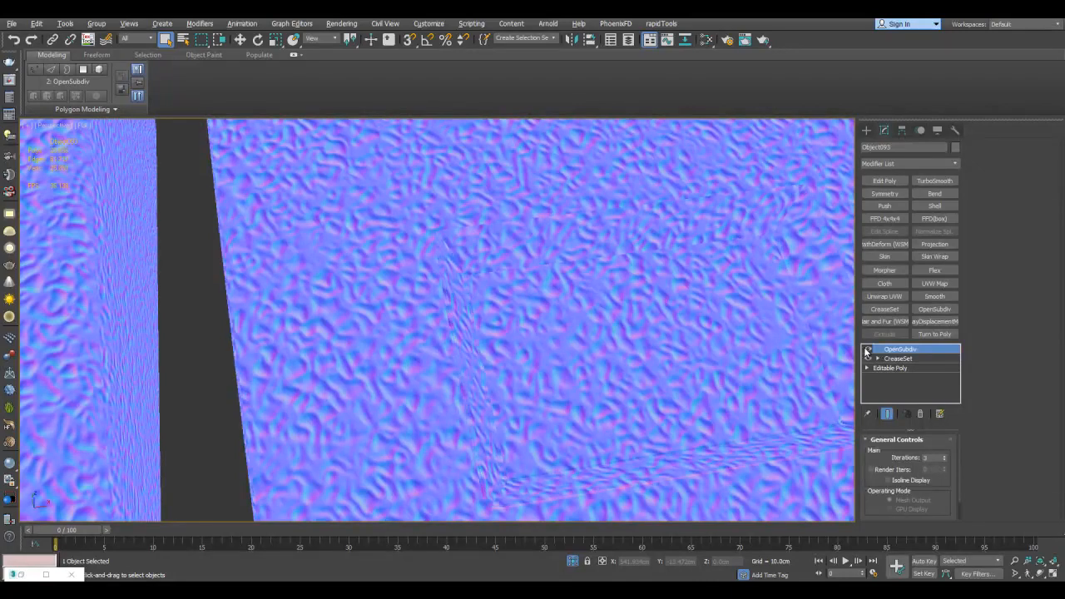
Restore Smooth + Highlights shading with edged faces and exit isolation
scroll(707, 312, "down", 6)
left_click(105, 126)
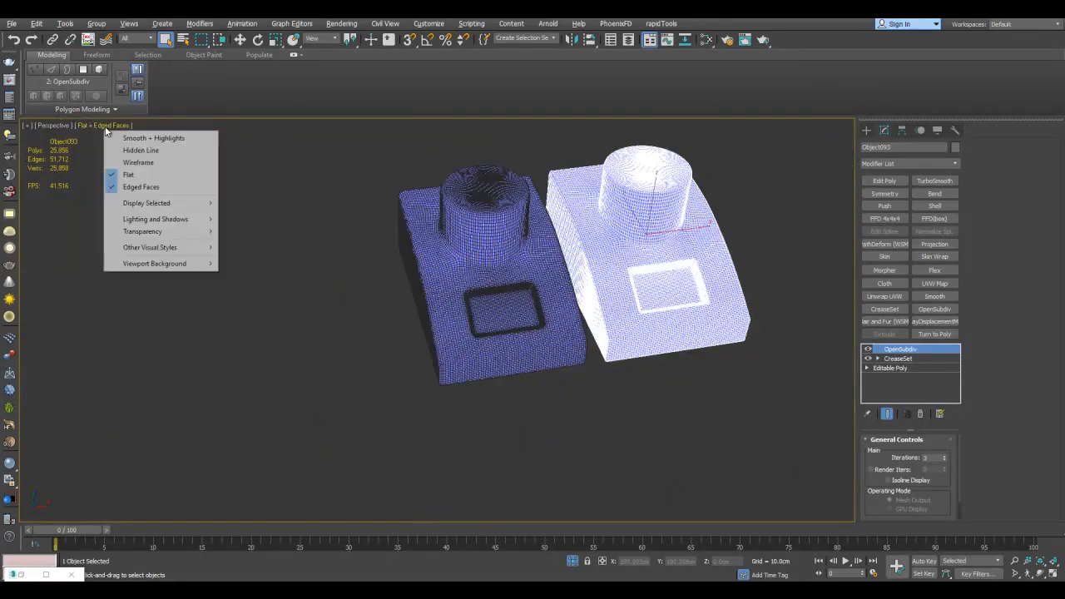
left_click(141, 137)
scroll(677, 275, "down", 4)
key("alt+q")
Move the creased OpenSubdiv model back along the X axis, away from the uncreased one
scroll(663, 268, "up", 1)
middle_click_drag(663, 268, 536, 316)
key("w")
left_click_drag(536, 316, 613, 308)
scroll(671, 349, "up", 2)
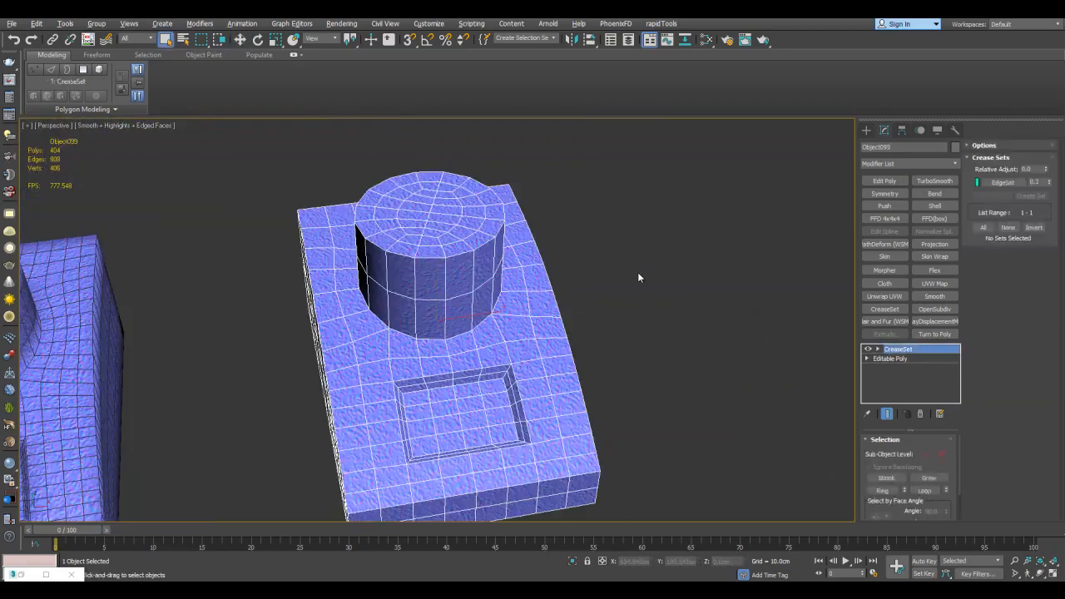
Select the back-row model carrying only a CreaseSet modifier and examine its creased base mesh
middle_click_drag(637, 272, 541, 290, "alt")
scroll(541, 291, "up", 2)
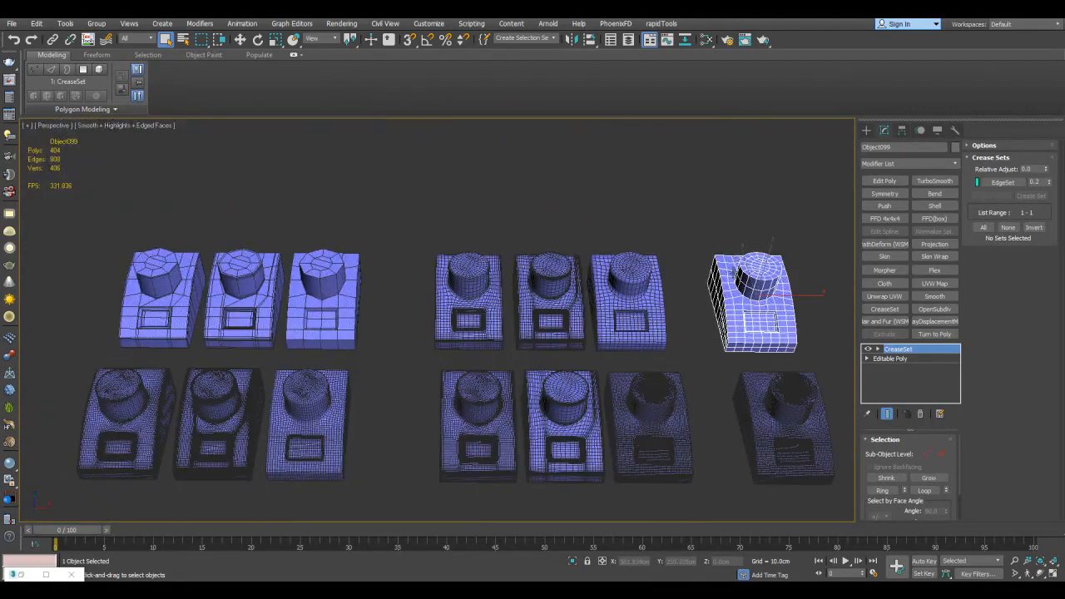
scroll(636, 204, "up", 4)
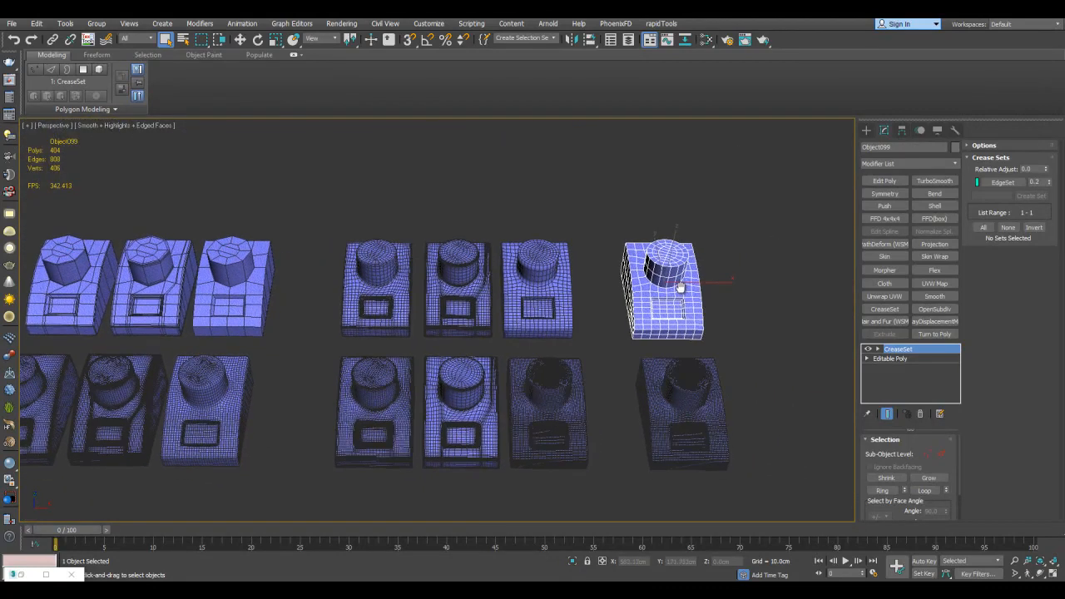
Select the third back-row base model in the low-poly group and examine its column and recess topology
middle_click_drag(427, 261, 472, 254)
middle_click_drag(306, 256, 656, 251)
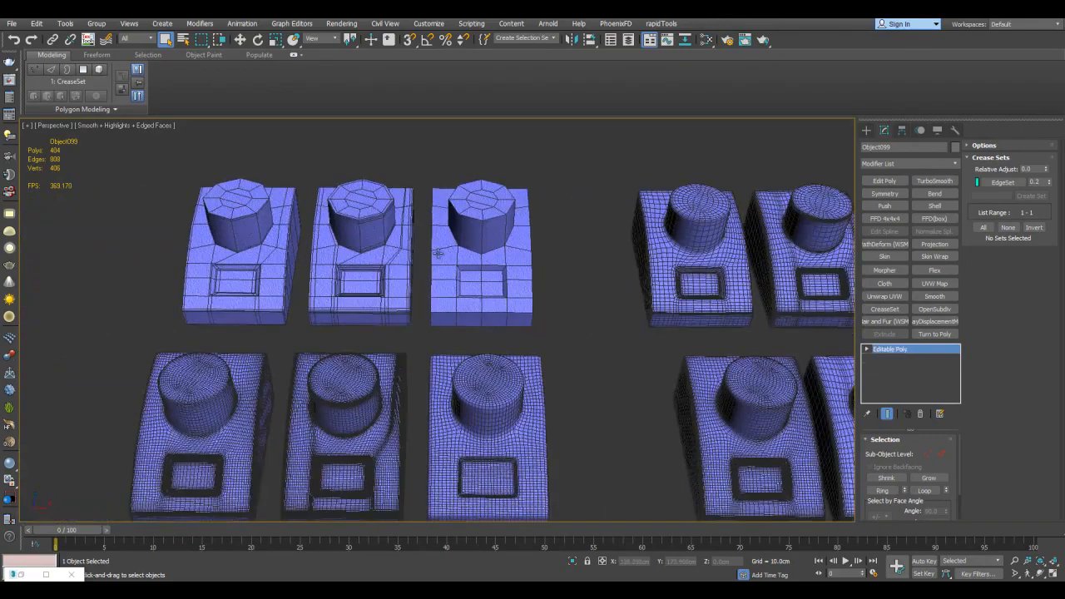
left_click(443, 258)
key("z")
middle_click_drag(475, 297, 560, 268, "alt")
middle_click_drag(624, 268, 599, 284, "alt")
left_click_drag(598, 284, 472, 191, "alt")
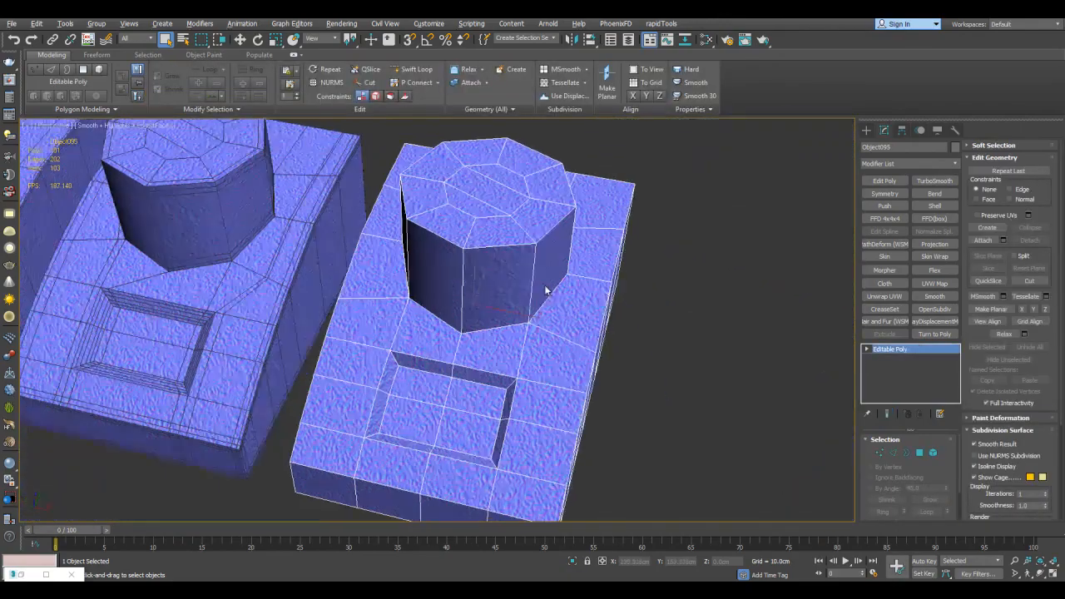
middle_click_drag(473, 191, 533, 220, "alt")
scroll(583, 254, "down", 5)
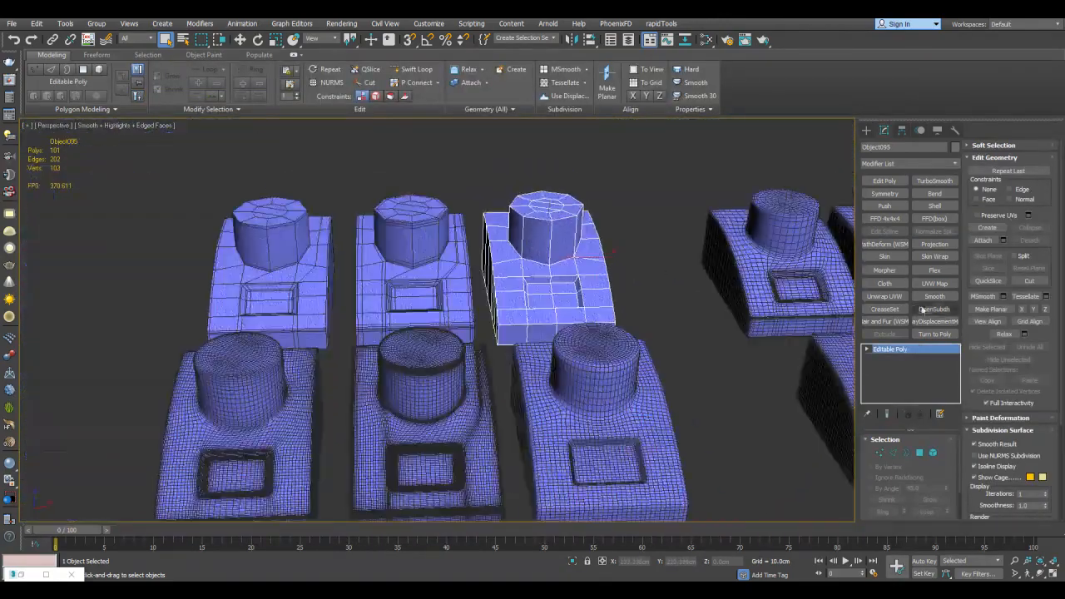
Add OpenSubdiv to the third low-poly base model with 3 iterations and turn off its isoline display
left_click(922, 310)
scroll(730, 308, "up", 3)
left_click(943, 455)
left_click(944, 455)
left_click(867, 350)
key("w")
middle_click_drag(617, 283, 559, 306)
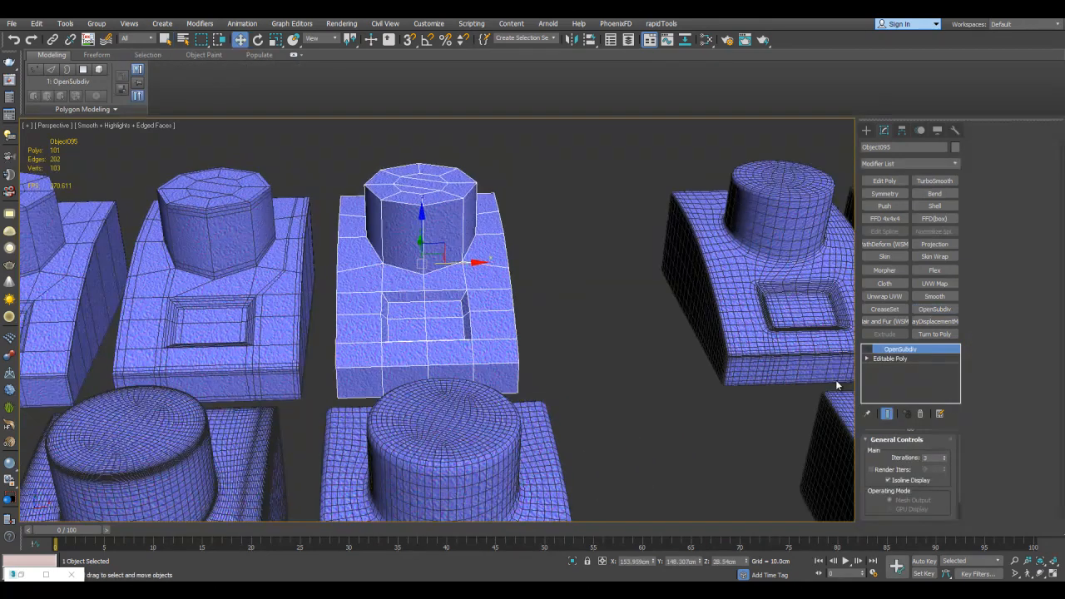
left_click(868, 350)
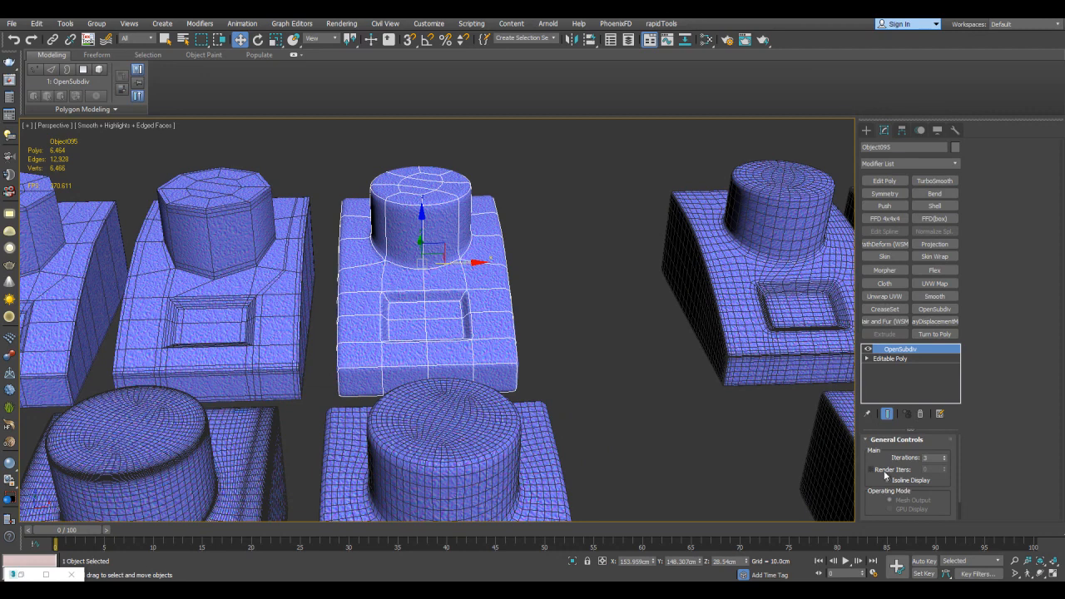
left_click(895, 481)
Isolate the subdivided low-poly model and clone it along the X axis beside the original
key("alt+q")
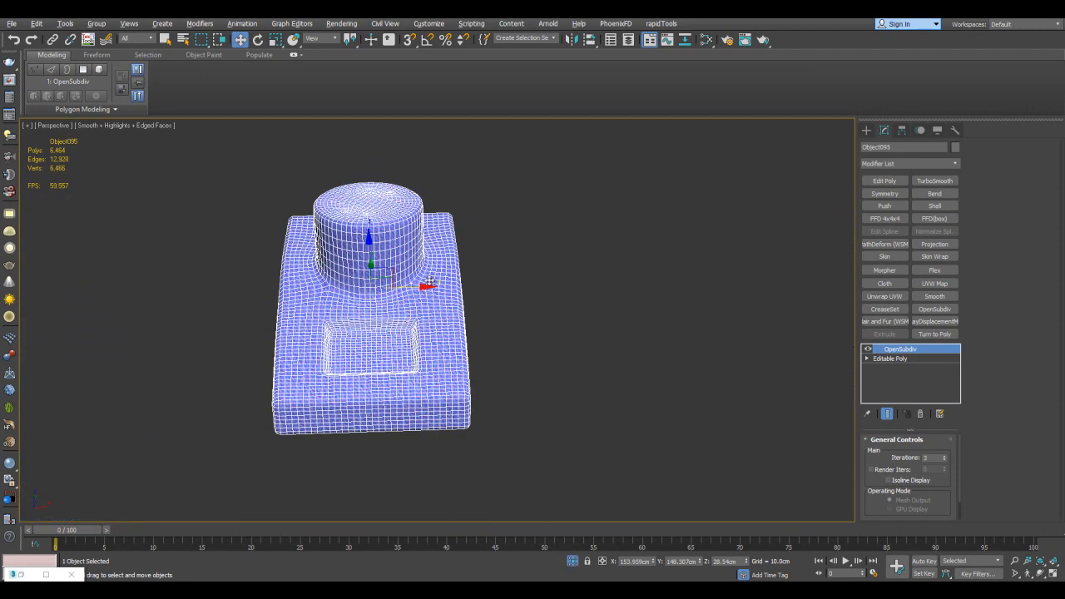
left_click_drag(420, 286, 623, 283, "shift")
left_click(537, 345)
Delete the OpenSubdiv modifier from the cloned model
right_click(892, 351)
left_click(917, 123)
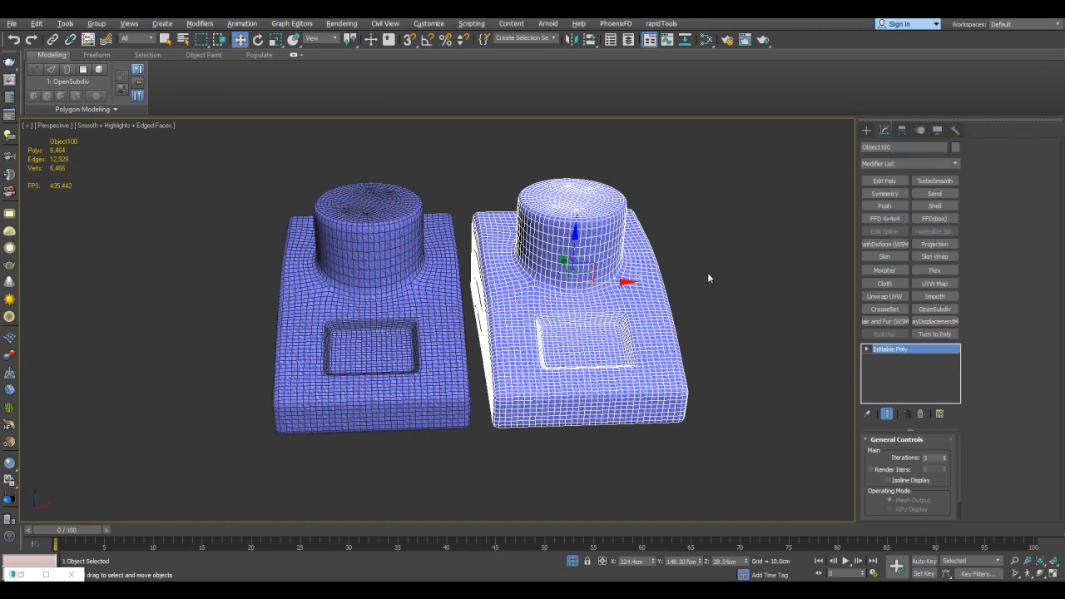
scroll(623, 321, "up", 5)
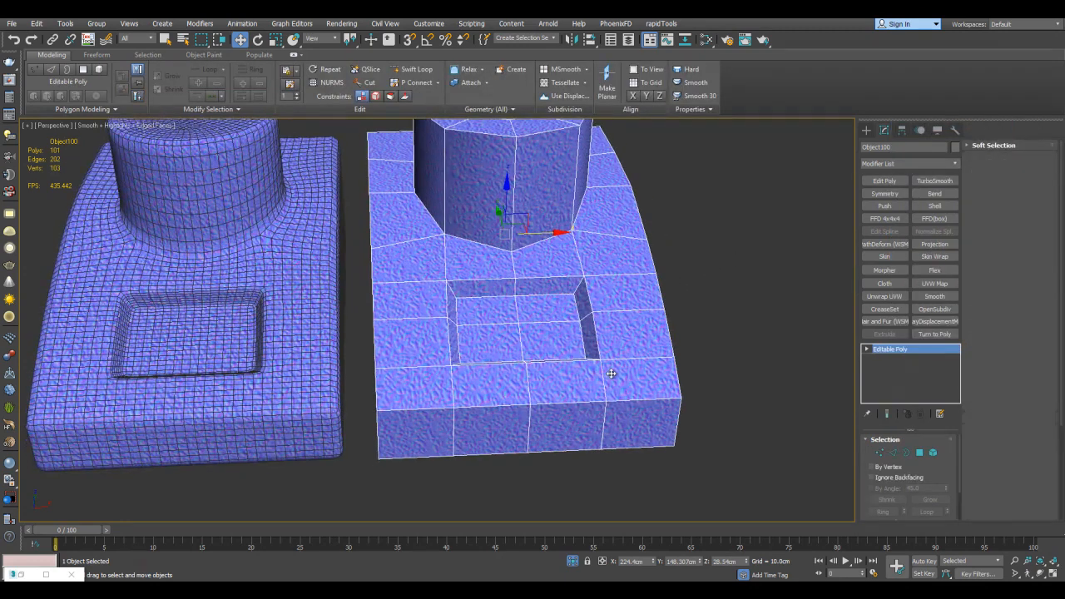
Remove the lengthwise edge loops running through the recess and base of the cloned model
key("2")
double_click(594, 373)
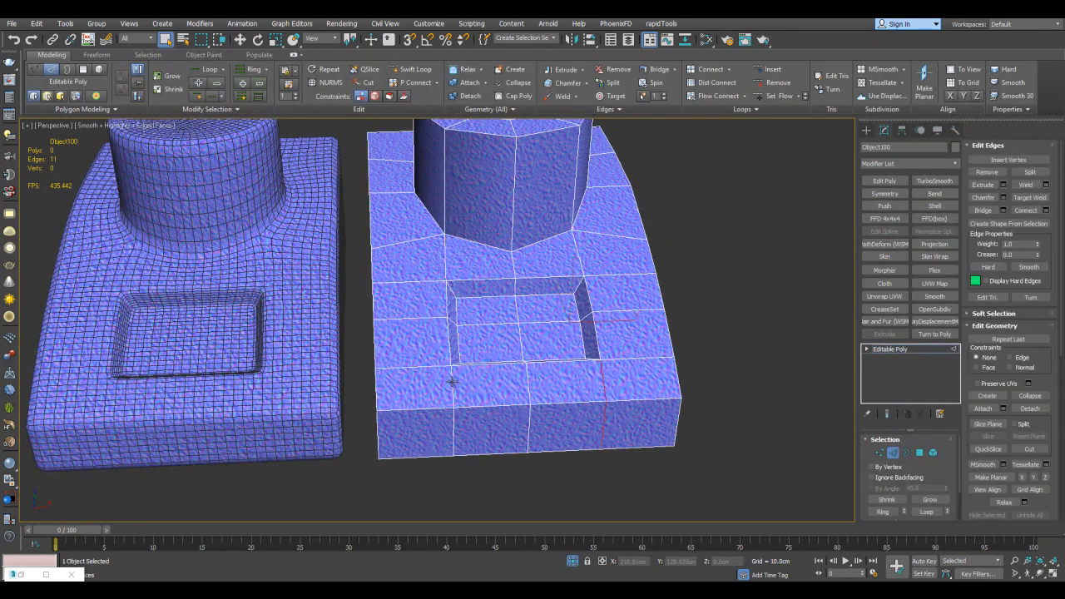
middle_click_drag(549, 225, 442, 291, "alt")
mouse_move(458, 249)
middle_mouse_down("alt")
mouse_move(503, 337)
mouse_move(487, 242)
mouse_move(474, 254)
middle_mouse_up("alt")
middle_click_drag(619, 255, 513, 241, "alt")
middle_click_drag(538, 285, 623, 291, "alt")
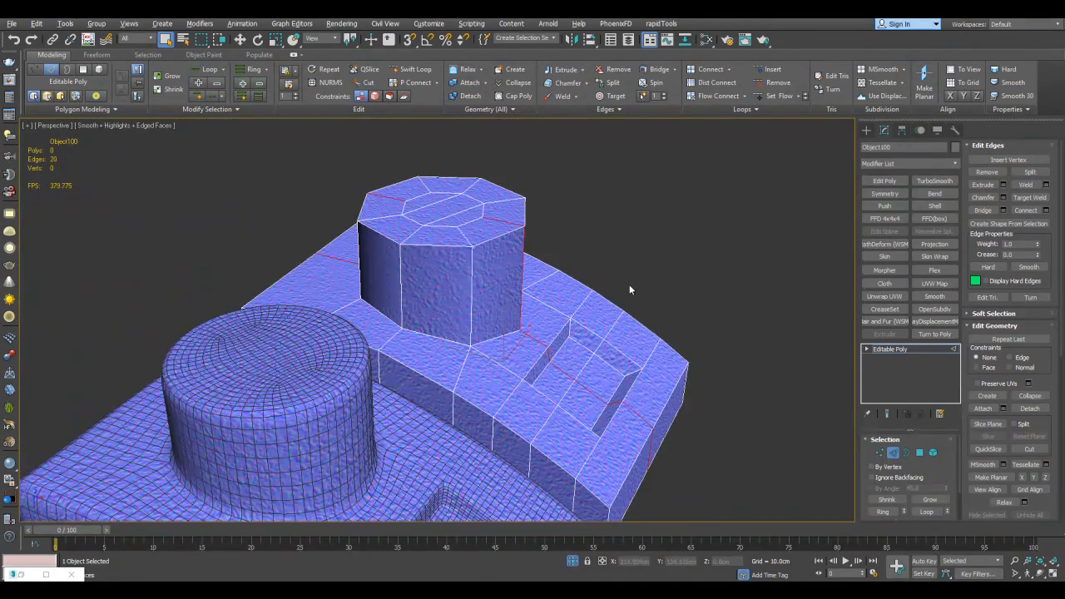
middle_click_drag(604, 227, 617, 241)
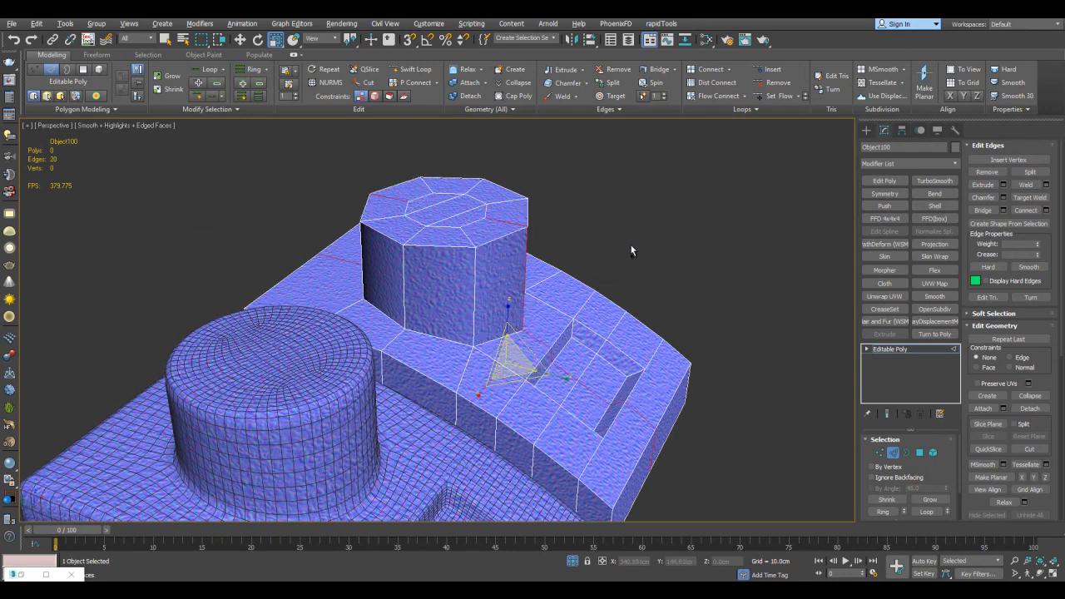
left_click_drag(559, 272, 557, 266)
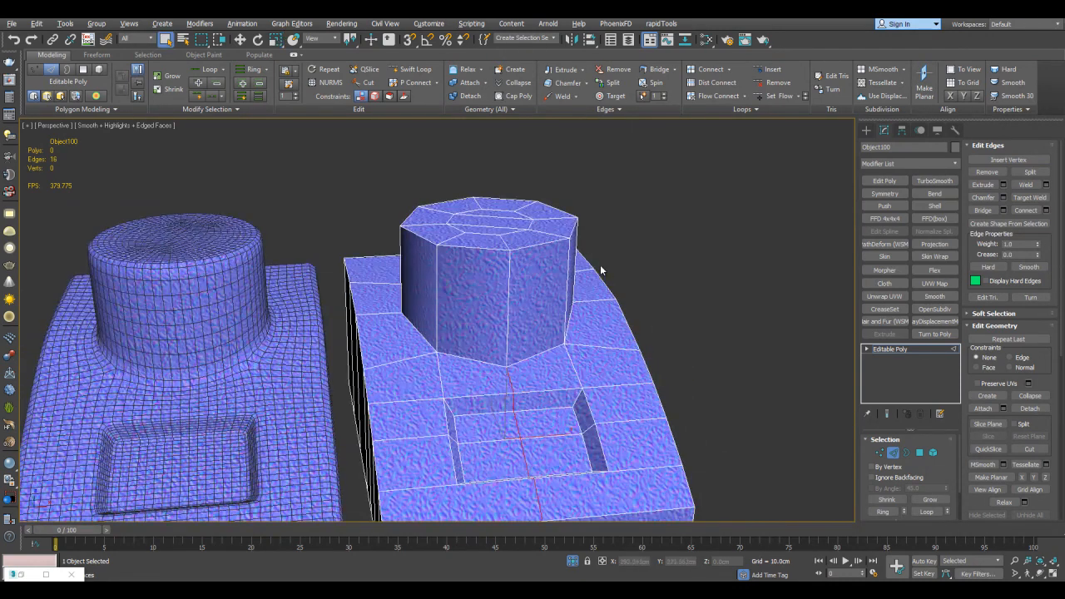
scroll(635, 247, "up", 5)
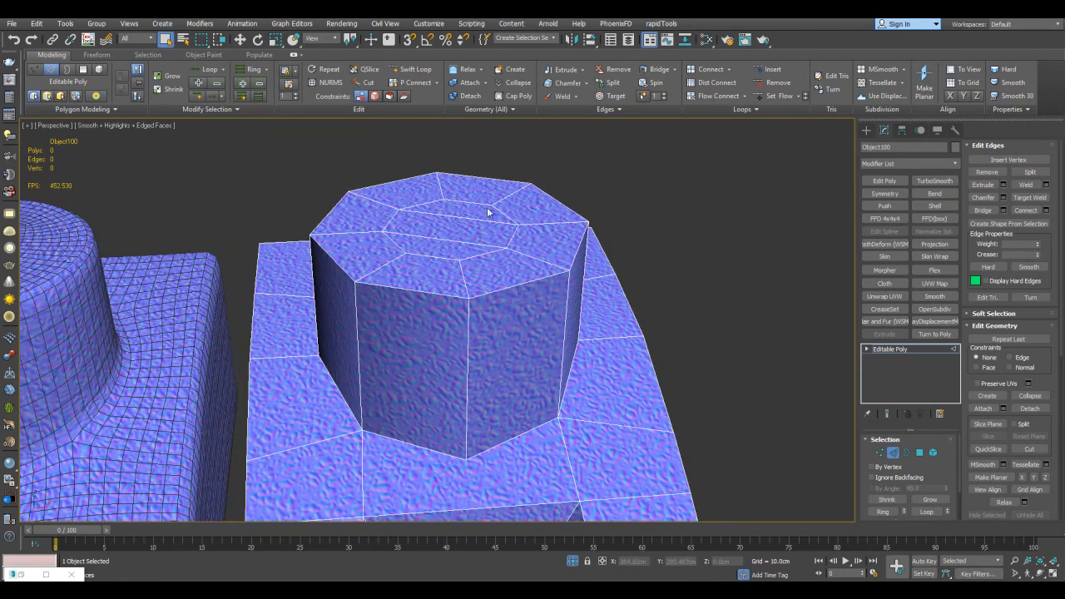
Weld the inner vertices of the clone's column cap into one vertex and target-weld it to the cap's rim
key("4")
left_click(453, 254)
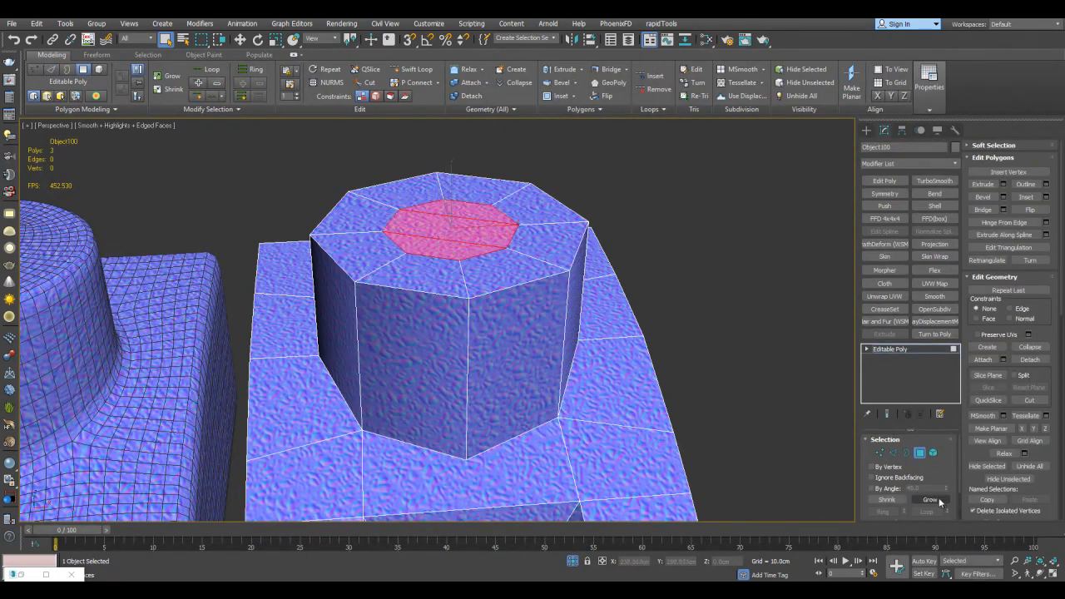
left_click(941, 501)
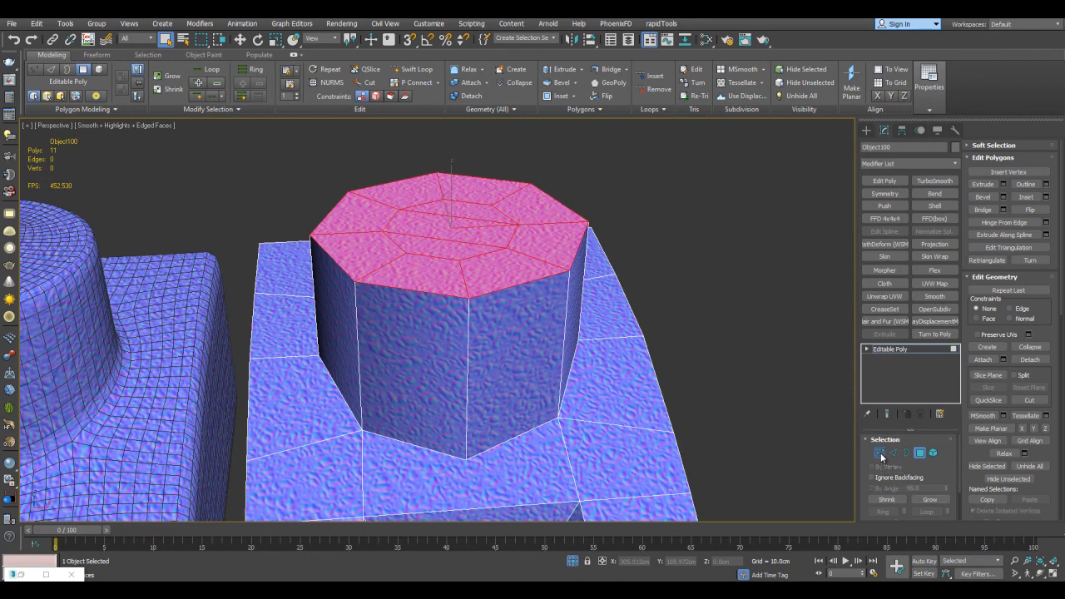
key("1")
left_click(1047, 172)
left_click(530, 322)
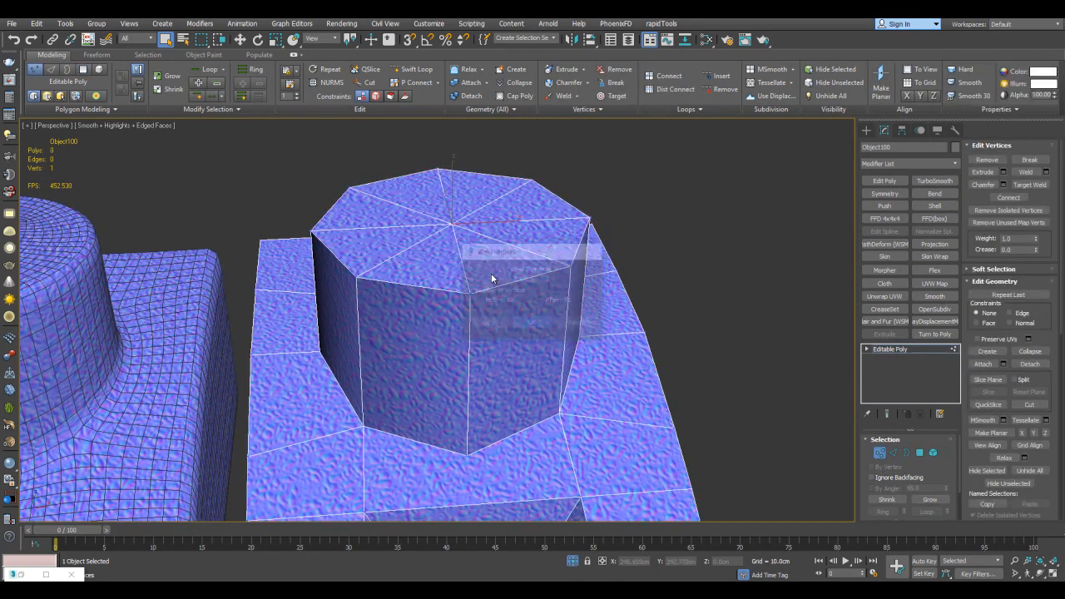
right_click(469, 292)
Remove the crosswise edge loop that runs through the middle of the clone's recess
scroll(500, 303, "down", 3)
middle_click_drag(579, 342, 586, 286, "alt")
key("2")
double_click(589, 302)
key("ctrl+BackSpace")
Target-weld the side vertices of the edge loop in front of the recess to the clone's front corners, including the underside
scroll(642, 271, "down", 3)
scroll(590, 317, "up", 5)
key("1")
key("ctrl+shift+w")
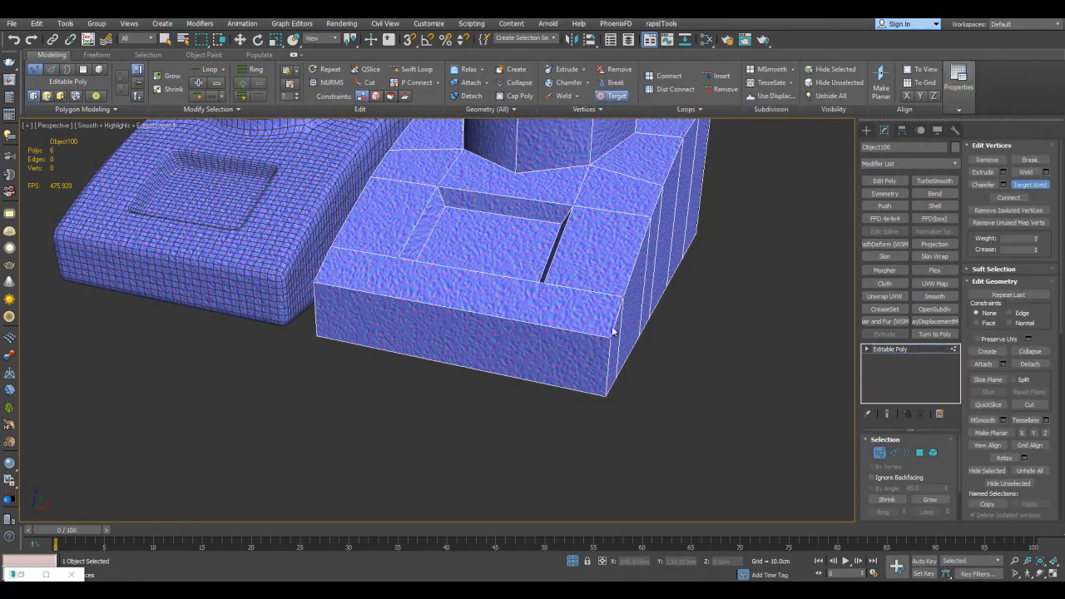
right_click(606, 341)
middle_click_drag(606, 341, 486, 290, "alt")
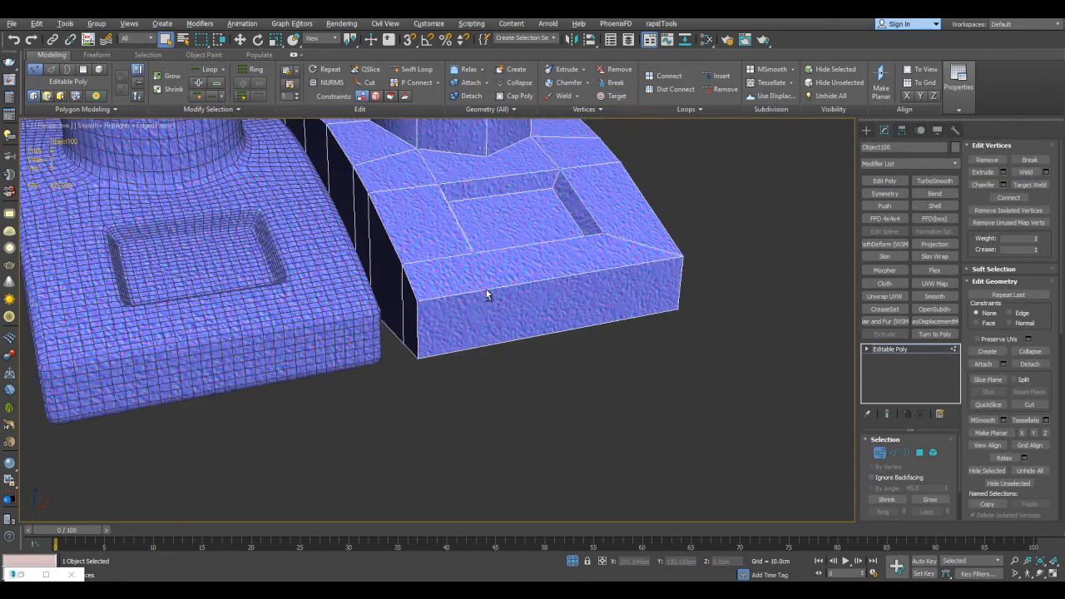
left_click(417, 297)
left_click(413, 321)
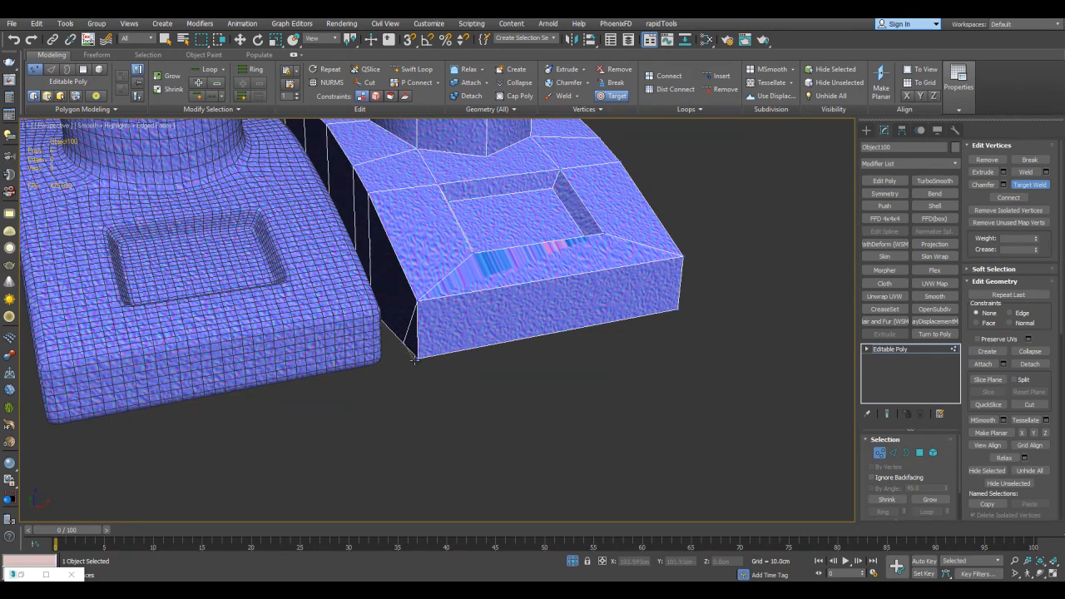
middle_click_drag(511, 281, 496, 319)
middle_click_drag(654, 328, 630, 232)
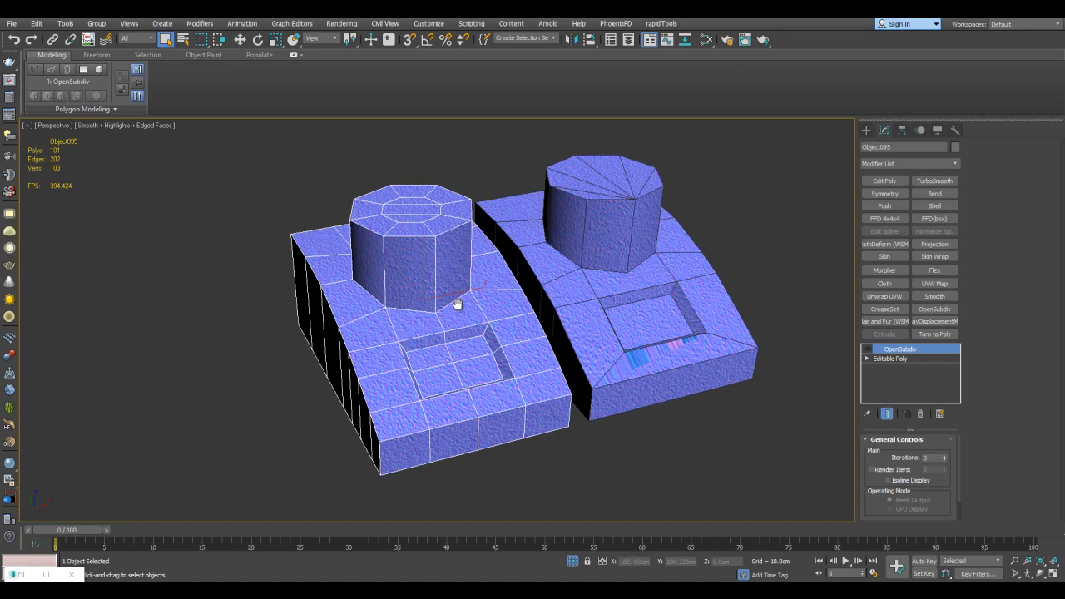
Turn the original low-poly model's OpenSubdiv back on and delete the simplified clone
middle_click_drag(452, 304, 464, 298)
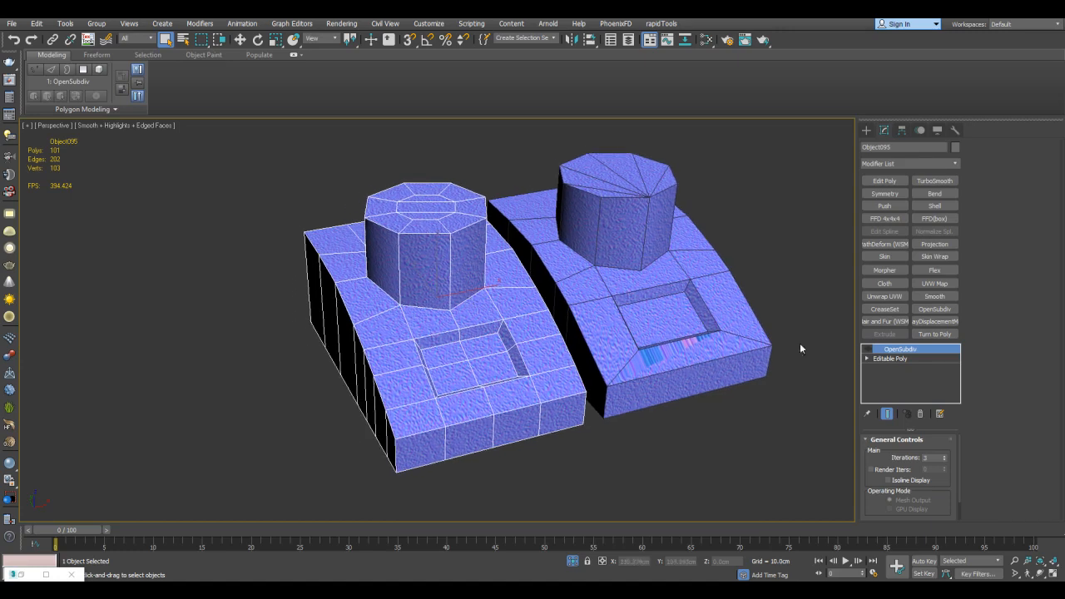
scroll(626, 341, "up", 3)
left_click(869, 350)
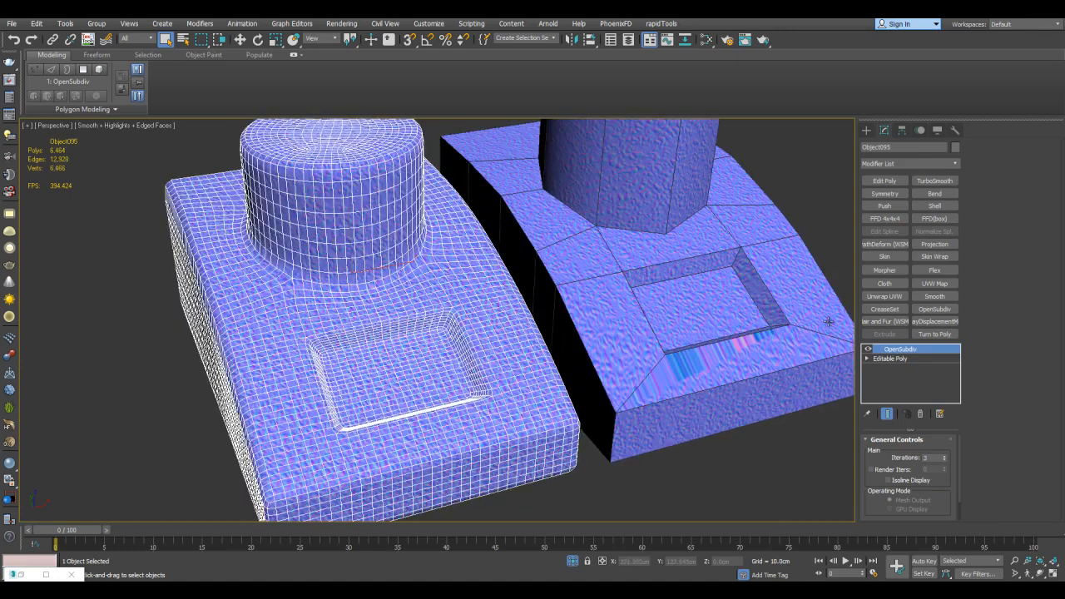
middle_click_drag(687, 211, 644, 258)
left_click(651, 259)
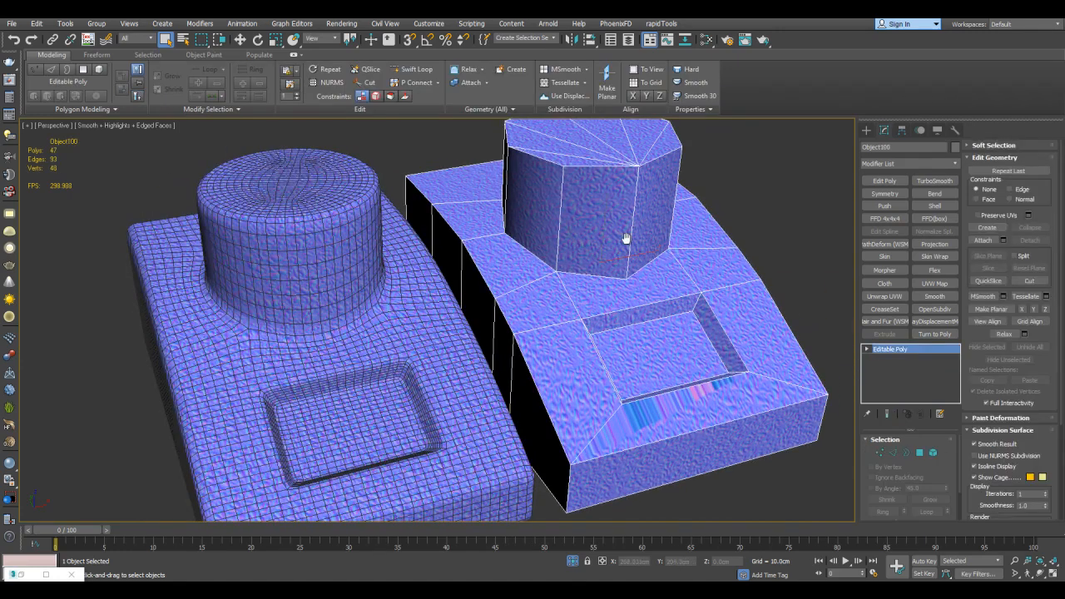
scroll(622, 237, "down", 4)
key("Delete")
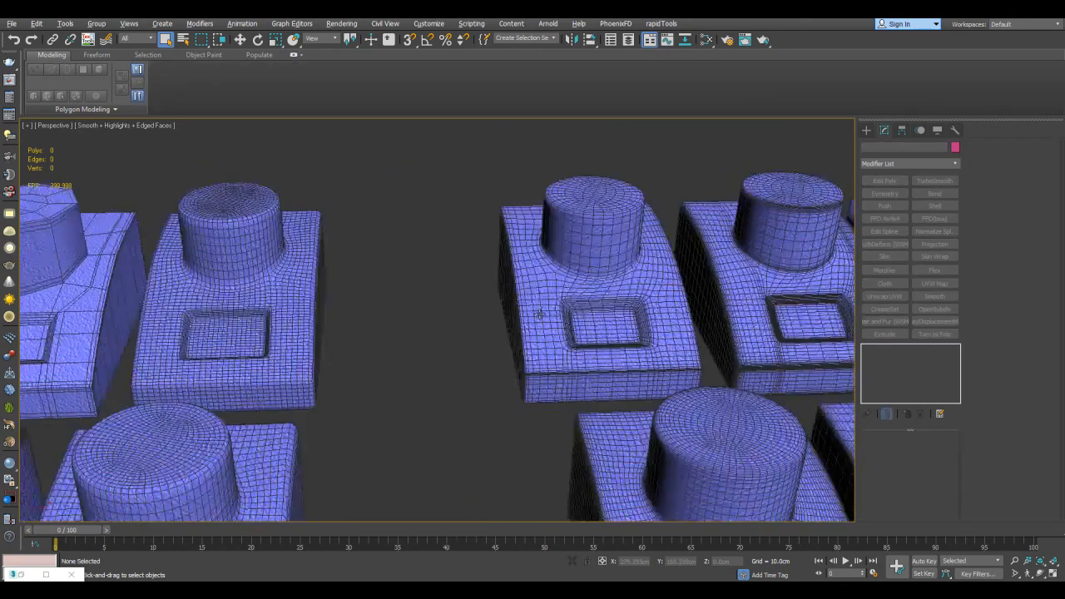
Select the third low-poly model together with the denser base model standing apart from the groups, and isolate both
scroll(540, 315, "down", 5)
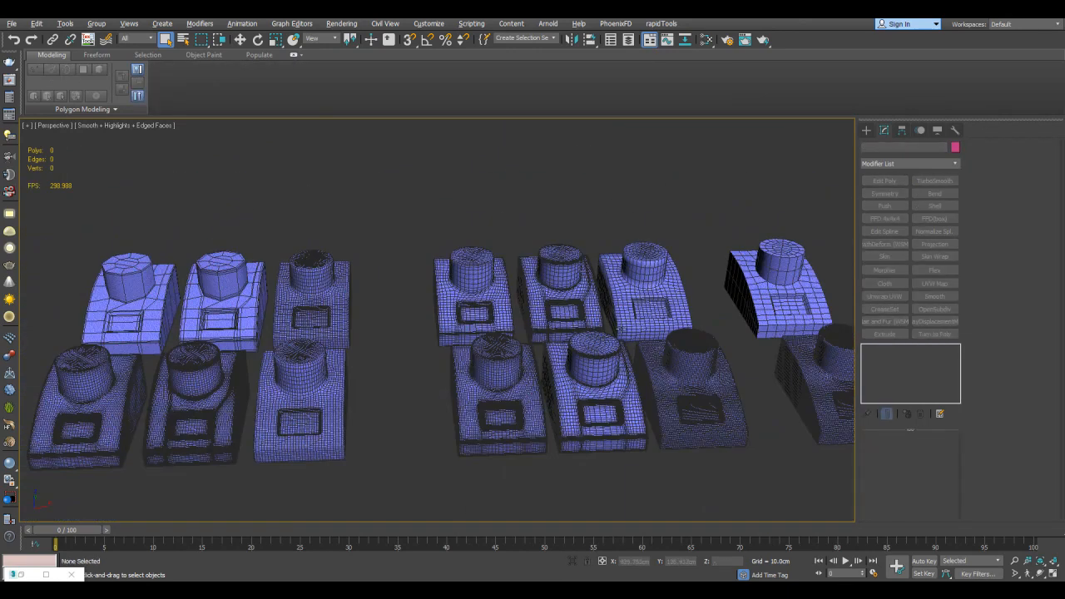
middle_click_drag(605, 337, 371, 308)
scroll(506, 305, "up", 3)
scroll(521, 316, "down", 3)
left_click(537, 273)
middle_click_drag(450, 275, 583, 281)
left_click(316, 287, "ctrl")
key("alt+q")
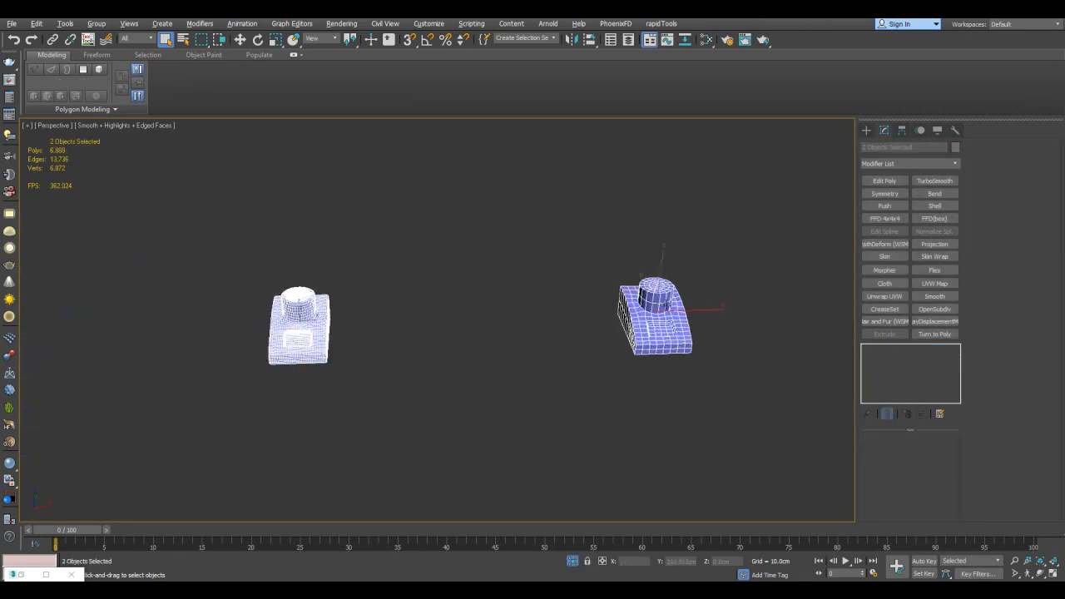
Move the denser base model along the X axis until it stands beside the low-poly model
left_click(682, 314)
key("w")
left_click_drag(697, 308, 405, 312)
middle_click_drag(331, 320, 414, 297)
scroll(413, 296, "up", 4)
key("q")
Turn off OpenSubdiv on the low-poly model to expose its base mesh
left_click(414, 296)
left_click(867, 350)
left_click(678, 292)
mouse_move(499, 281)
middle_mouse_down("alt")
mouse_move(557, 305)
mouse_move(516, 288)
middle_mouse_up("alt")
scroll(557, 304, "up", 3)
left_click(405, 290)
Compare the base topology of the low-poly and denser models around the column and recess
scroll(454, 286, "up", 4)
middle_click_drag(405, 290, 476, 219)
middle_click_drag(512, 286, 464, 339)
middle_click_drag(442, 274, 463, 285)
middle_click_drag(528, 293, 522, 266)
middle_click_drag(529, 318, 538, 379)
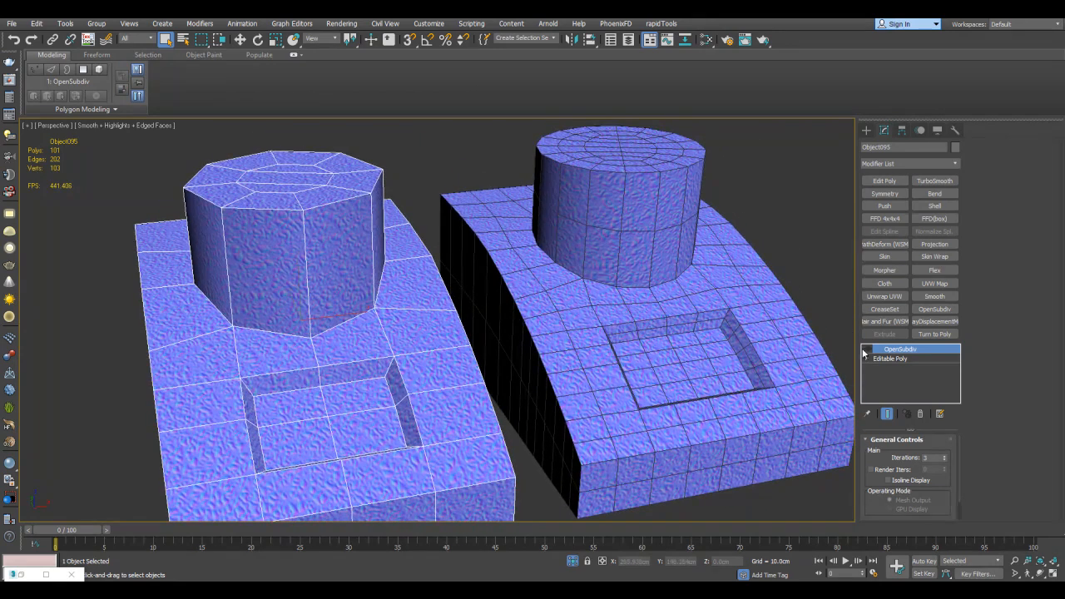
middle_click_drag(539, 336, 567, 324)
middle_click_drag(433, 313, 490, 327, "alt")
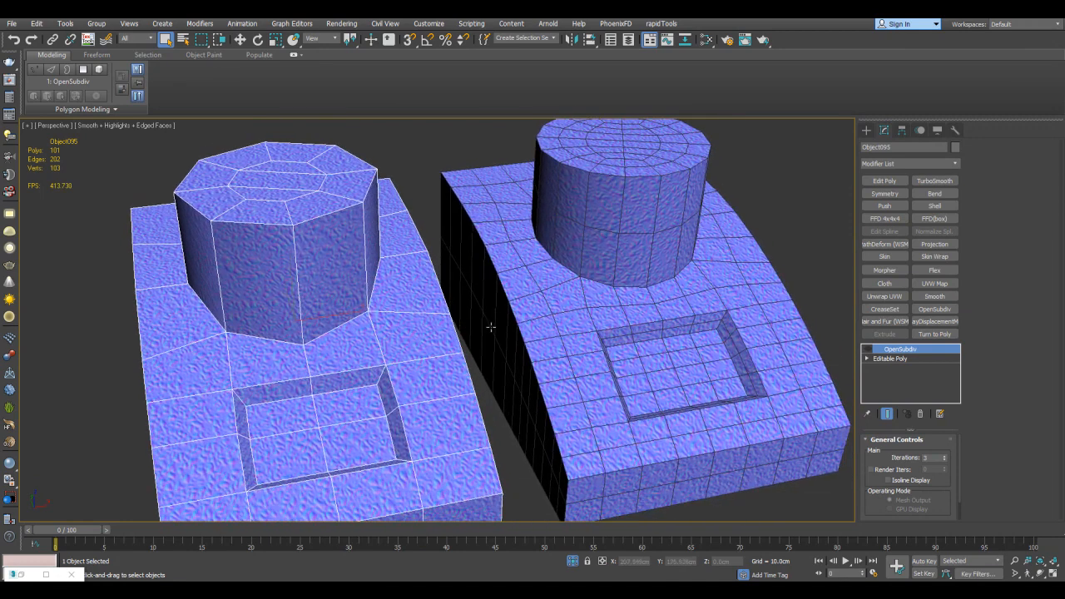
middle_click_drag(663, 354, 611, 350, "alt")
middle_click_drag(643, 269, 663, 251, "alt")
middle_click_drag(725, 285, 715, 292, "alt")
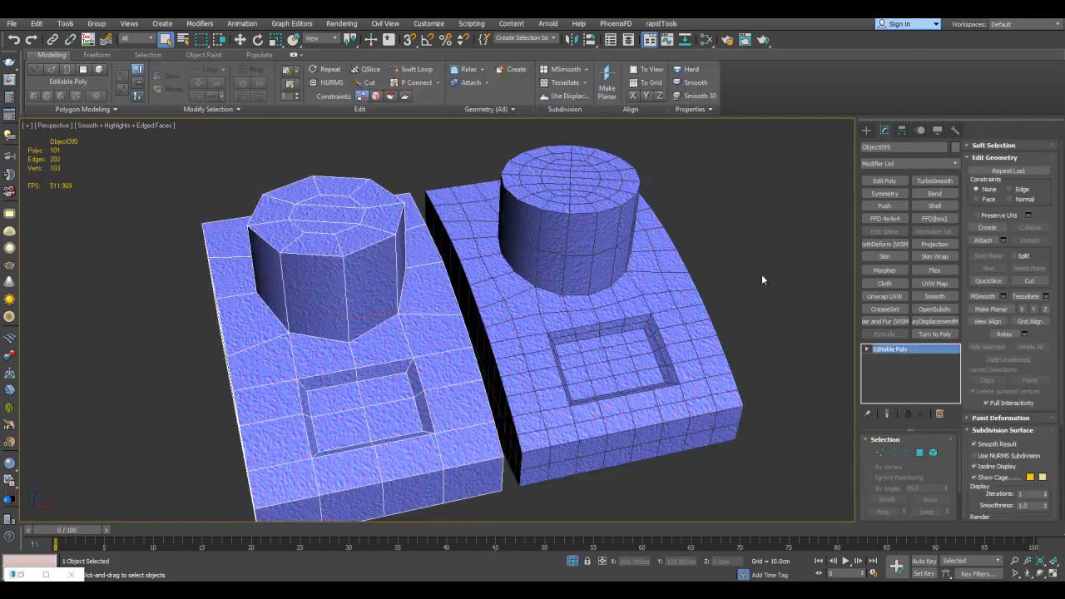
Add one OpenSubdiv modifier to both isolated models together and set it to 3 iterations
left_click(761, 275)
middle_click_drag(420, 244, 423, 245)
left_click(423, 244)
left_click(630, 342, "ctrl")
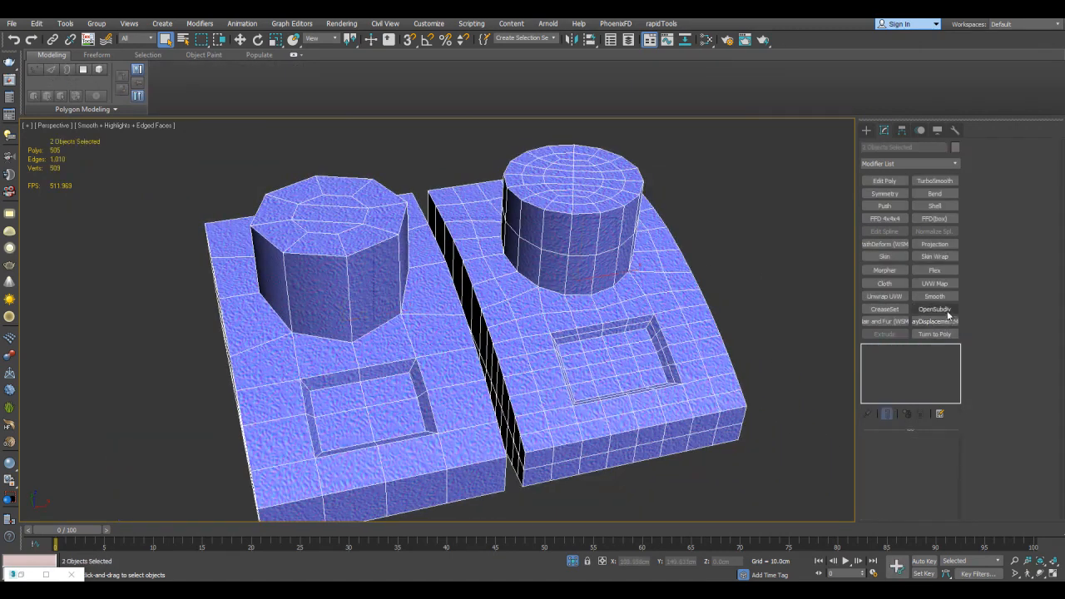
left_click(934, 309)
left_click(944, 454)
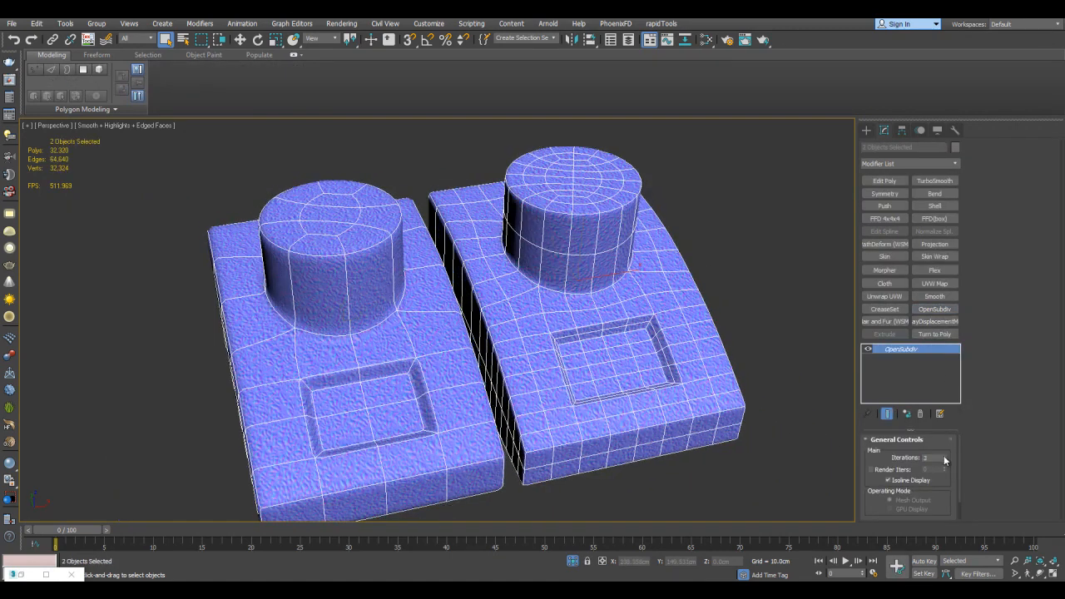
left_click(945, 455)
Hide the edged faces and compare the texture on the two smoothed models
key("F4")
middle_click_drag(569, 332, 658, 272)
middle_click_drag(557, 265, 571, 266)
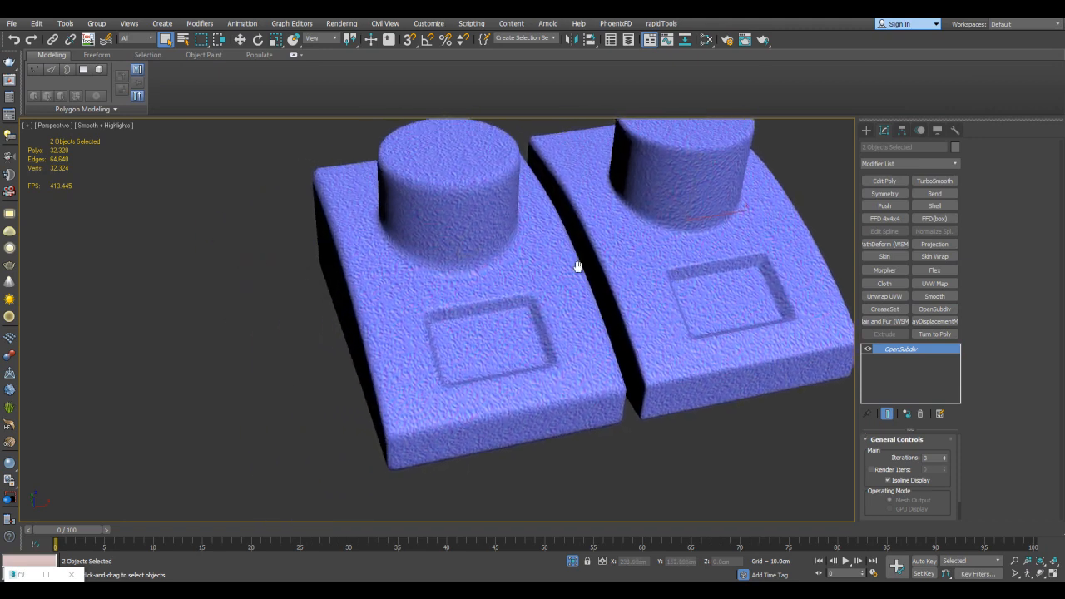
scroll(569, 269, "up", 3)
middle_click_drag(569, 309, 539, 289)
middle_click_drag(686, 223, 620, 258, "alt")
middle_click_drag(361, 347, 351, 309)
Examine the texture stretching up close where the columns meet their bases
scroll(658, 276, "up", 5)
scroll(623, 297, "down", 8)
scroll(608, 266, "up", 10)
middle_click_drag(599, 251, 670, 192)
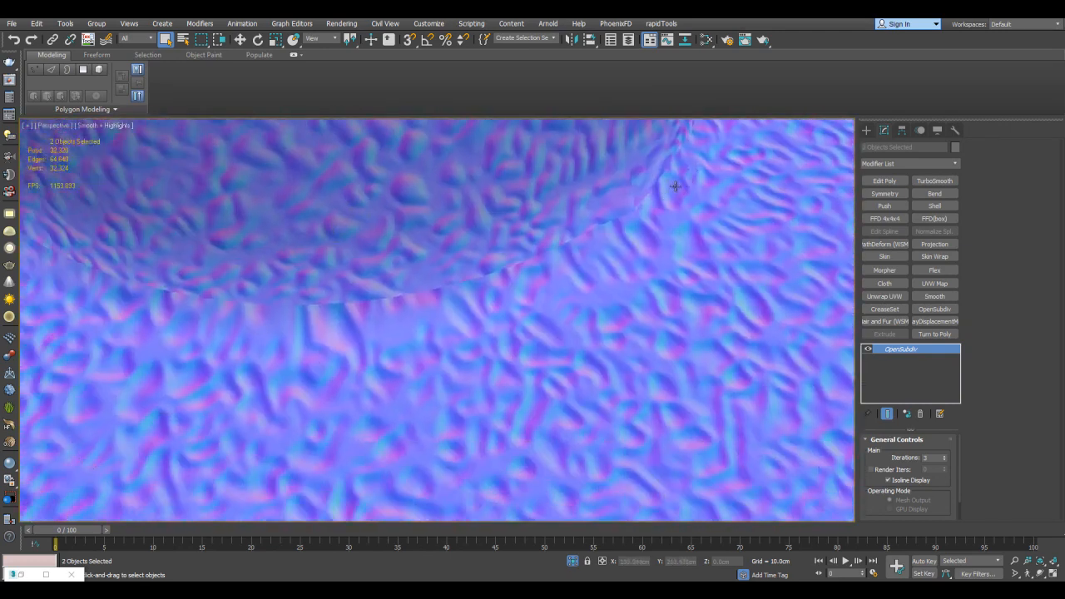
middle_click_drag(595, 267, 660, 208)
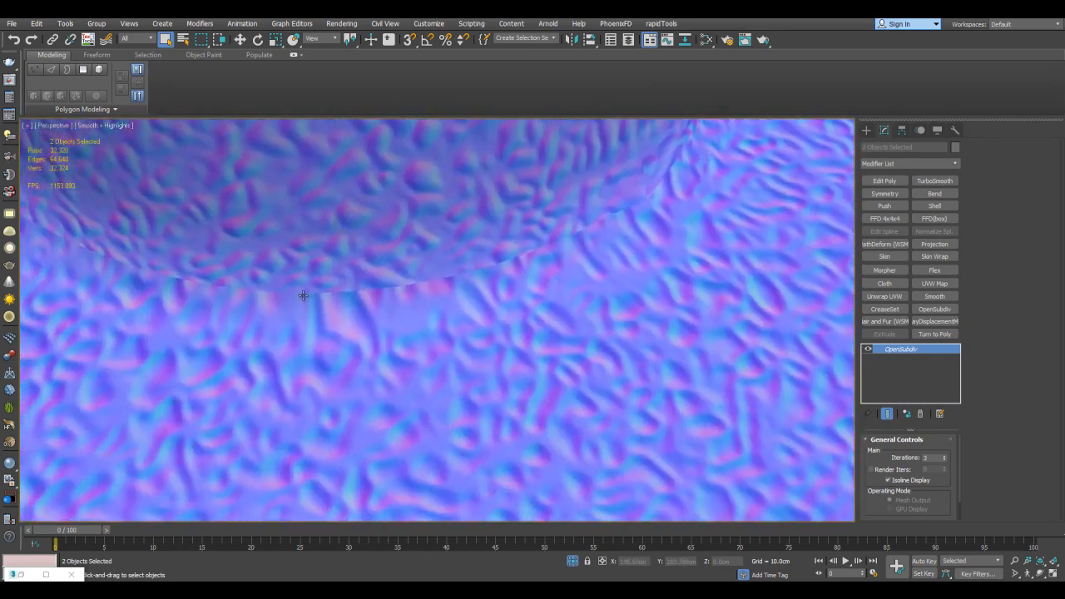
scroll(581, 306, "down", 5)
scroll(545, 304, "up", 5)
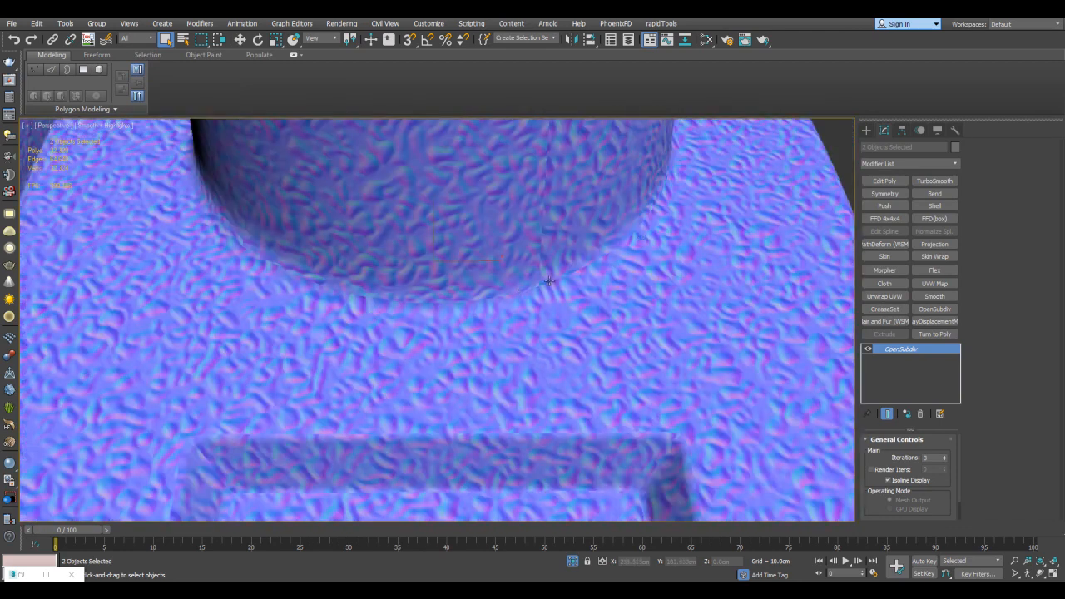
scroll(548, 281, "down", 10)
End the isolation and move the denser model along the X axis away from the neighbouring groups
middle_click_drag(613, 269, 478, 297)
scroll(538, 283, "down", 5)
key("alt+q")
scroll(478, 296, "down", 3)
left_click(490, 291)
key("w")
left_click_drag(460, 255, 636, 246)
key("z")
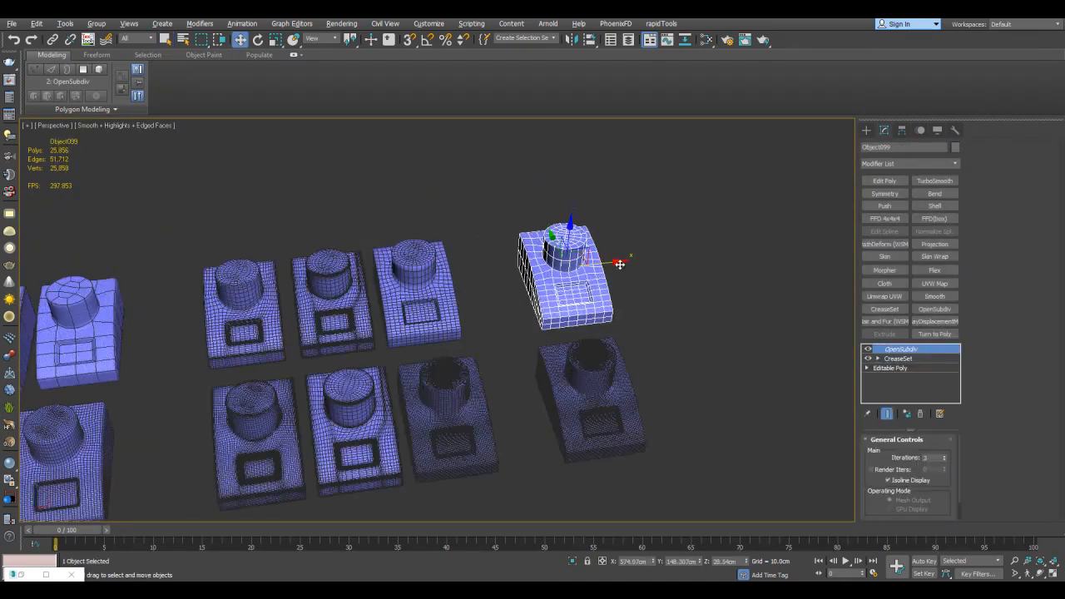
Examine the denser model's base topology around its column, recess and side walls with OpenSubdiv turned off
scroll(615, 293, "up", 5)
middle_click_drag(615, 292, 538, 276, "alt")
middle_click_drag(649, 292, 545, 273)
middle_click_drag(594, 311, 554, 254, "alt")
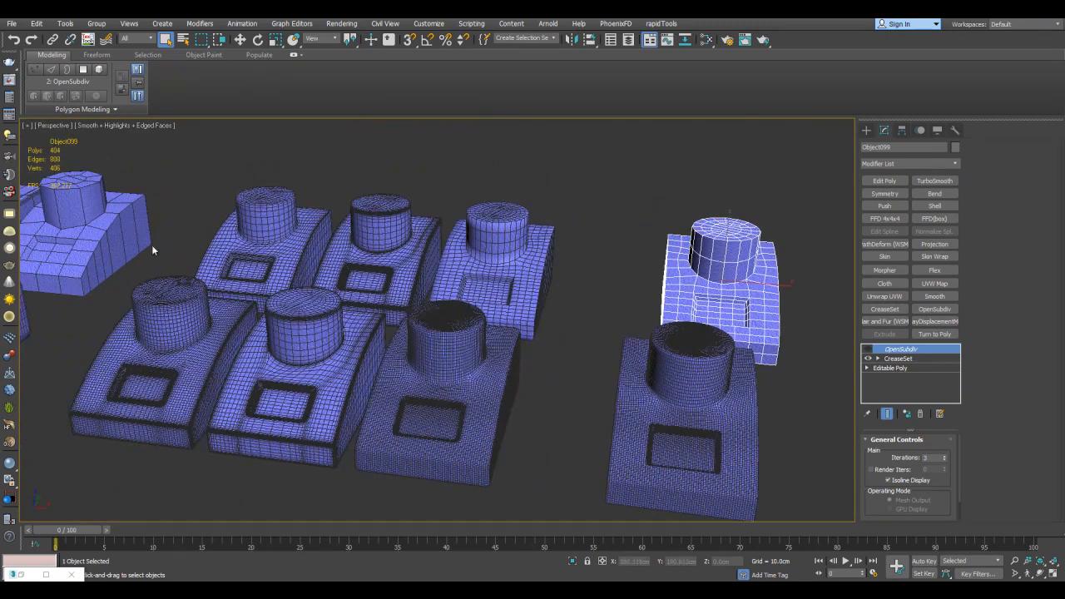
left_click(143, 254)
key("alt+q")
middle_click_drag(645, 366, 651, 335, "alt")
scroll(635, 300, "up", 3)
scroll(601, 307, "down", 5)
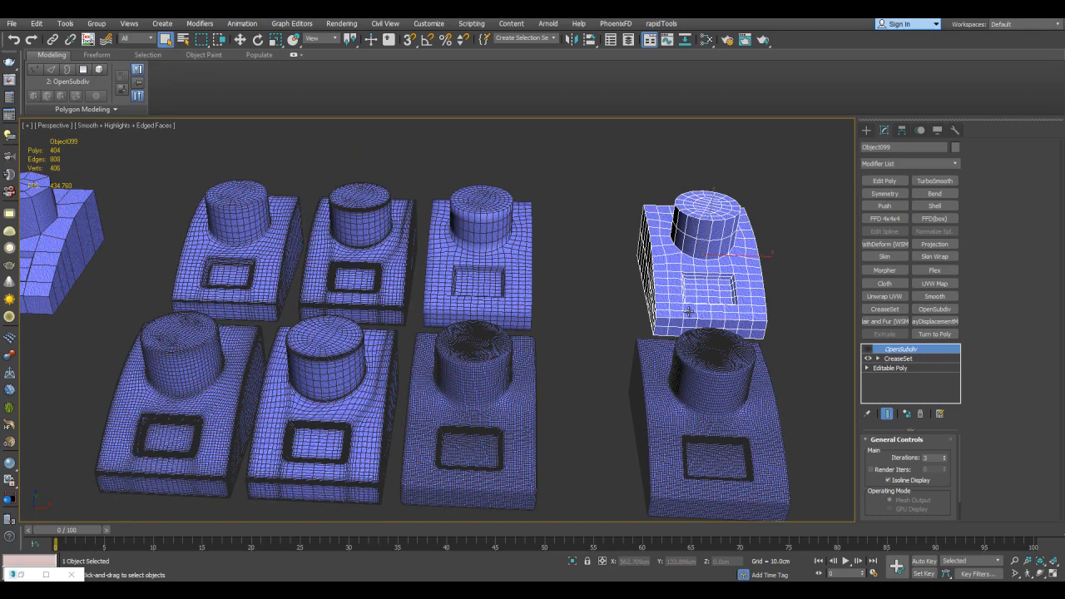
key("z")
middle_click_drag(689, 312, 659, 305, "alt")
scroll(659, 305, "up", 3)
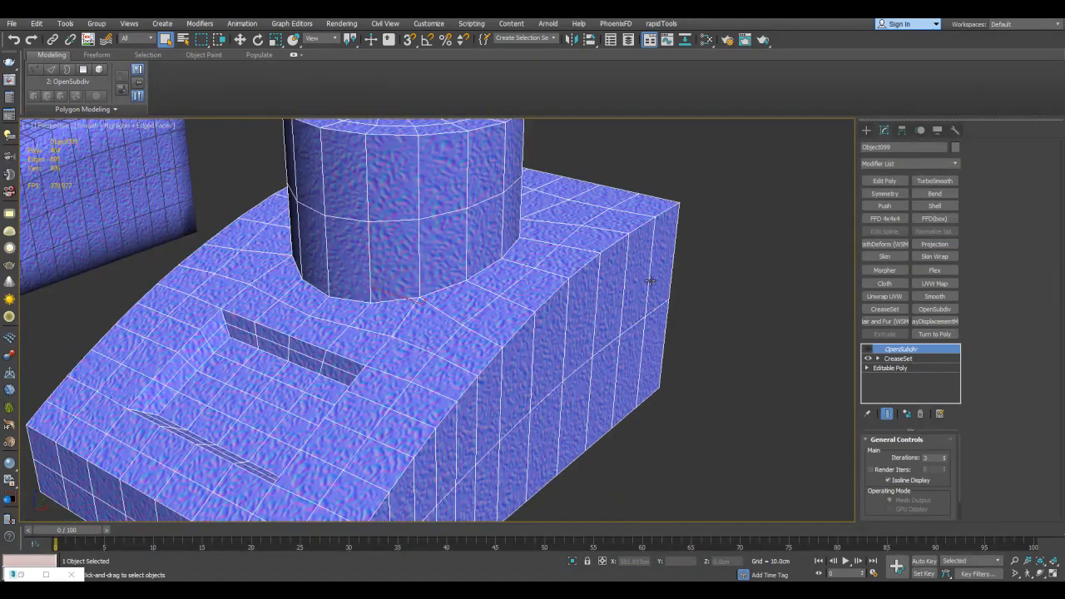
middle_click_drag(648, 263, 707, 298)
Turn the denser model's OpenSubdiv back on, reduce it to 1 iteration and turn off its isoline display
left_click(867, 349)
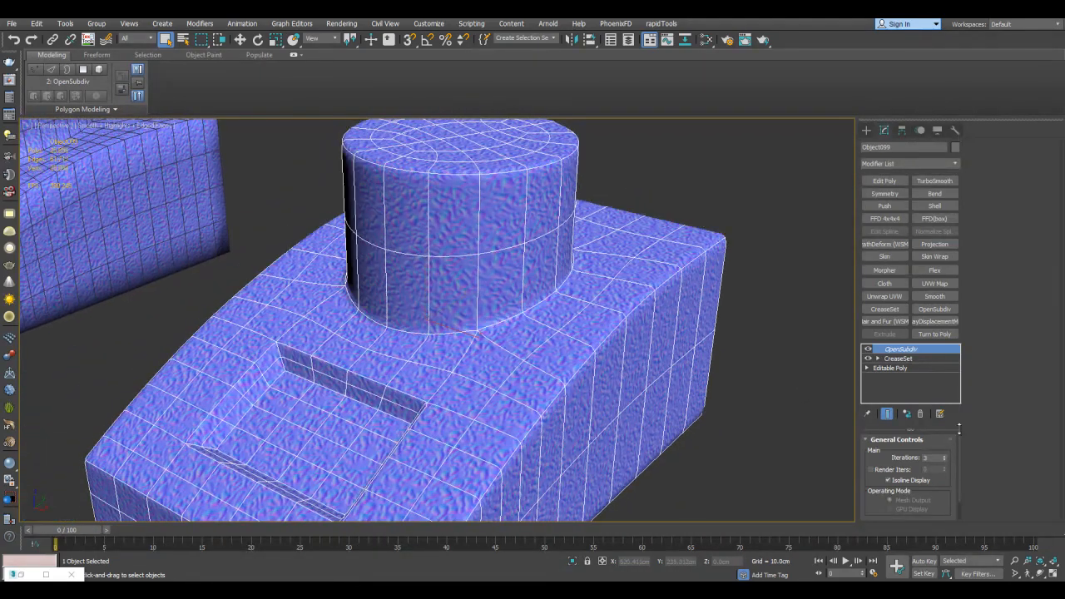
left_click(944, 457)
left_click(909, 481)
scroll(631, 283, "down", 3)
middle_click_drag(617, 334, 689, 285, "alt")
scroll(689, 286, "up", 3)
scroll(689, 286, "down", 5)
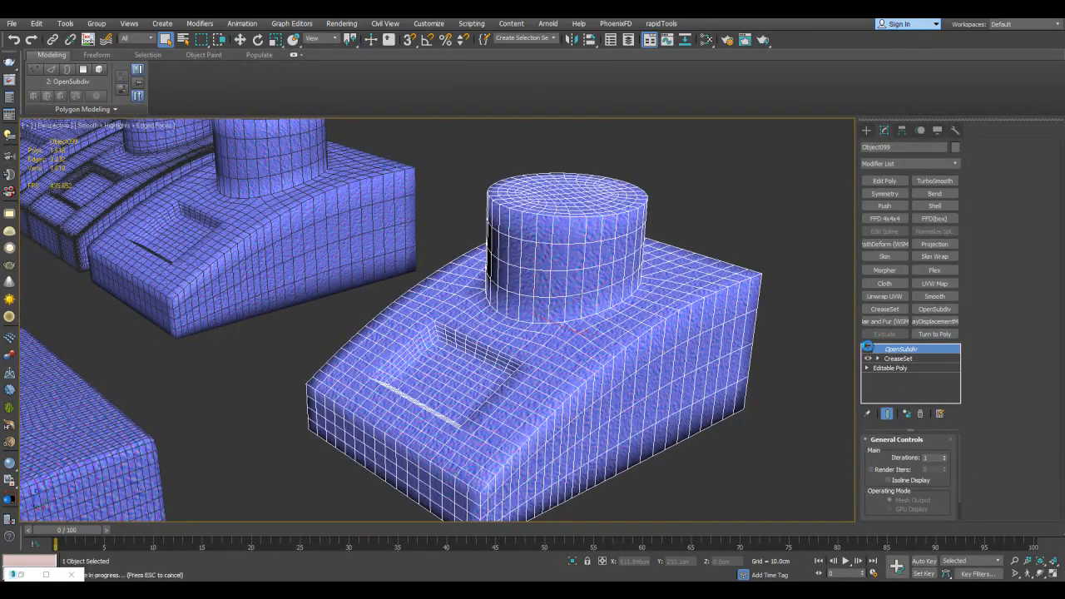
Examine the denser model's recess without OpenSubdiv, switching the edged-faces display to inspect its texture
middle_click_drag(663, 314, 736, 326, "alt")
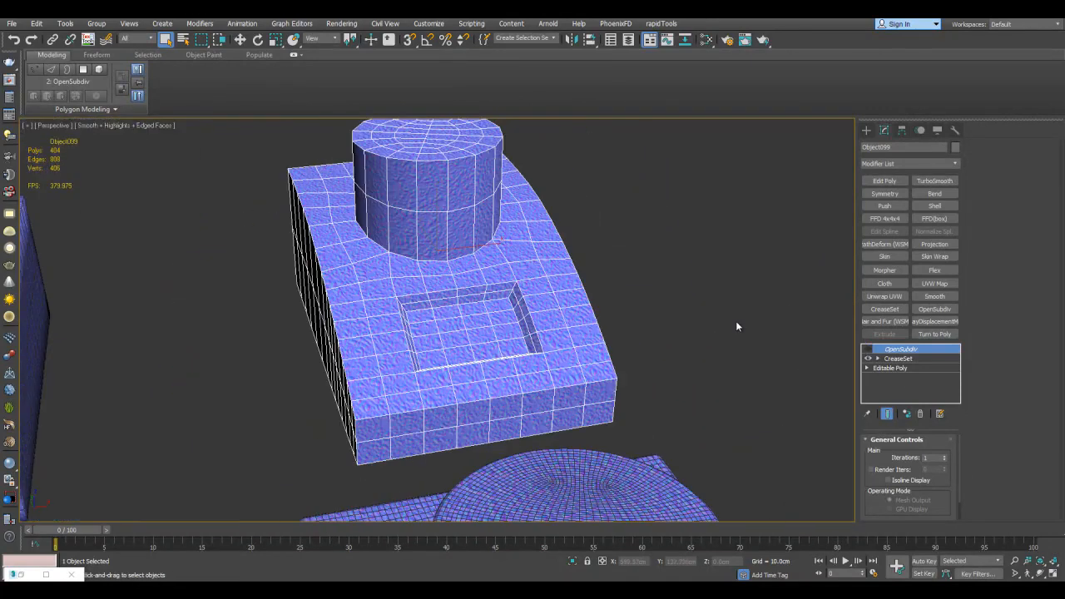
middle_click_drag(696, 269, 684, 133)
middle_click_drag(722, 353, 675, 257)
key("F4")
key("F4")
key("F4")
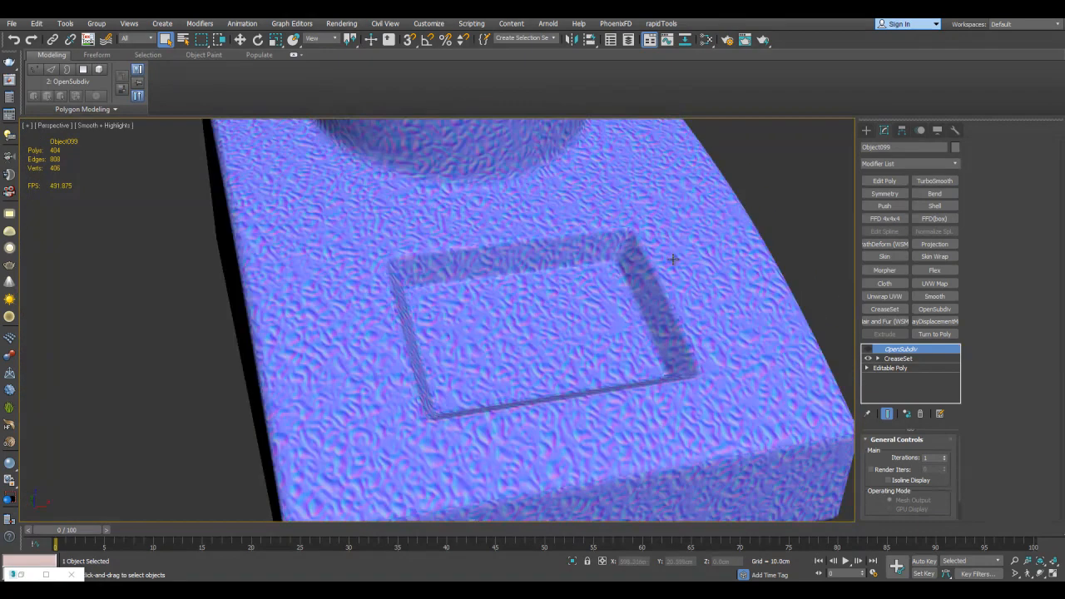